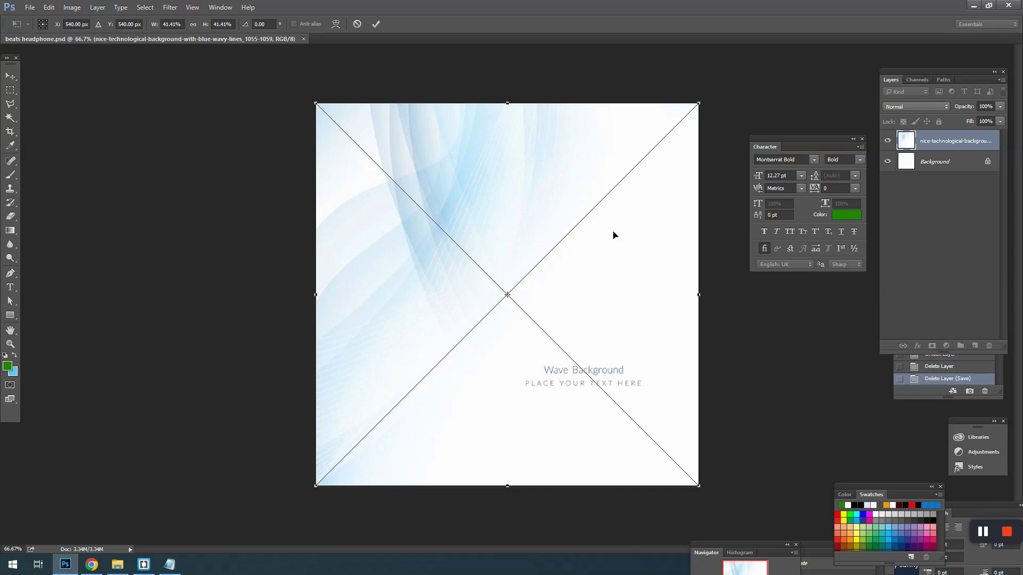
- Place the blue wave background image at its current size and rasterize its layer
key("Return")
right_click(962, 141)
left_click(875, 279)
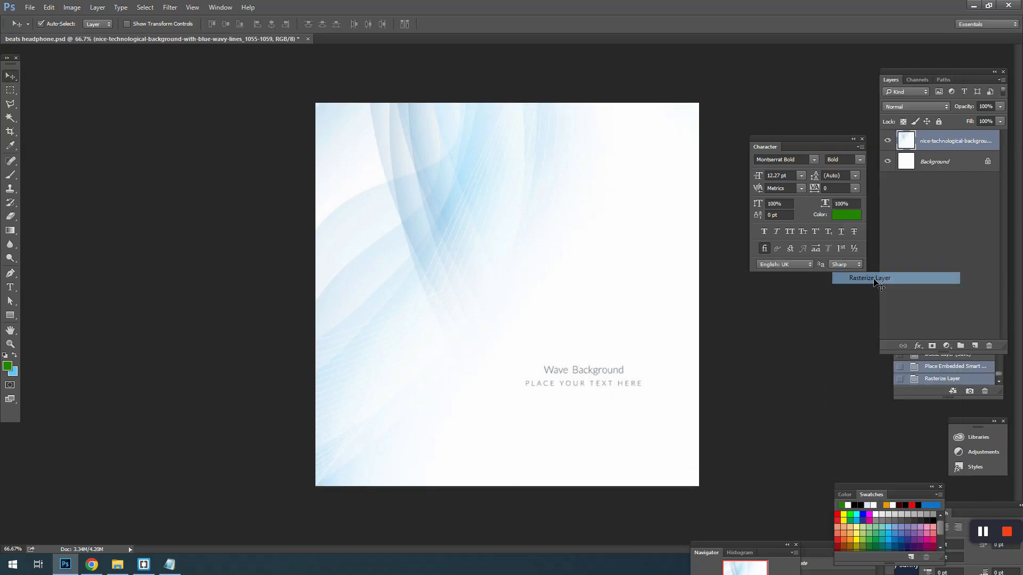
- Paint over the "Wave Background" placeholder text using the white sampled from the area around it
key("b")
left_click(516, 434, "alt")
left_click(538, 389)
left_click(543, 387)
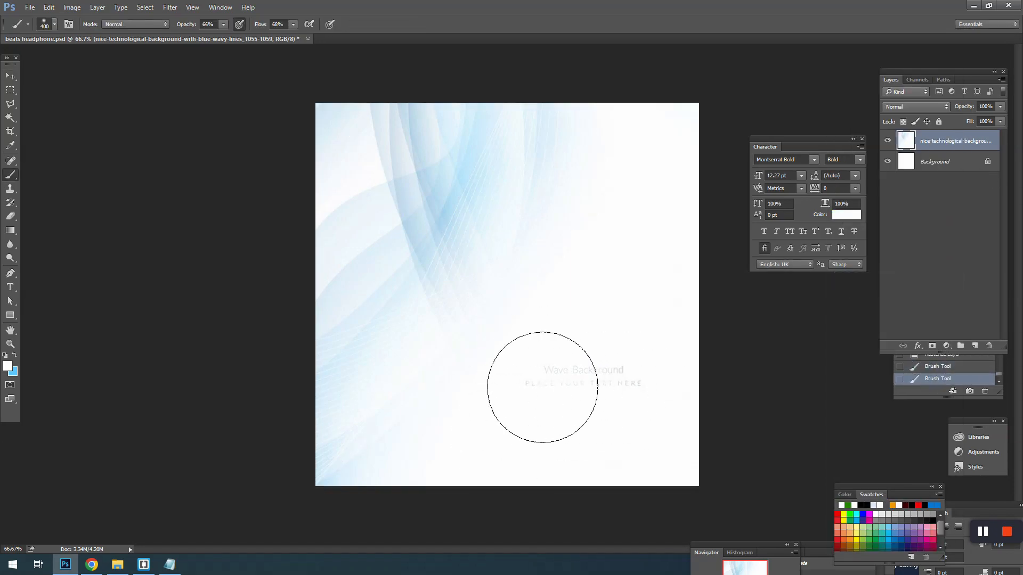
left_click_drag(633, 381, 548, 400)
key("v")
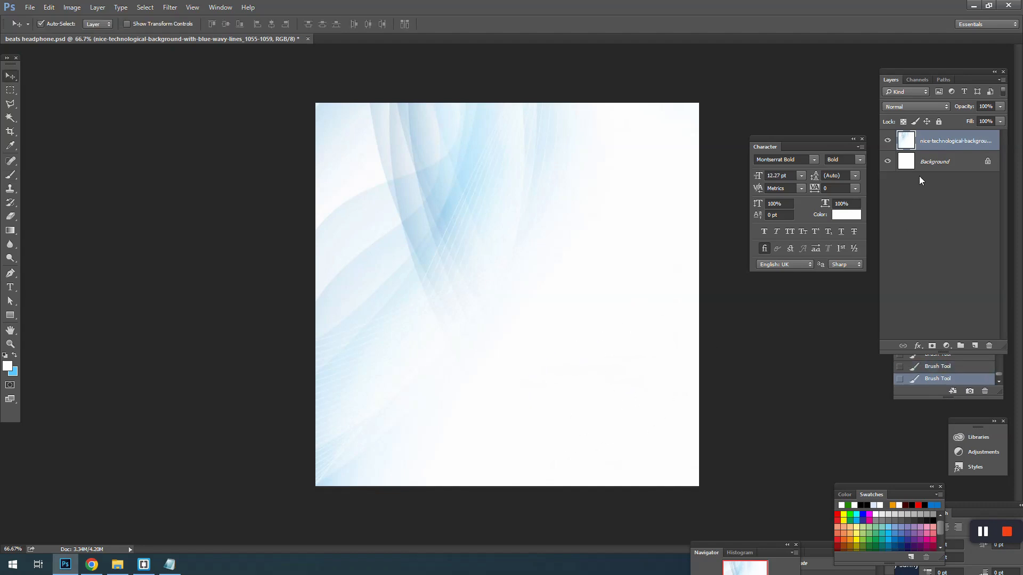
- Duplicate the wave background layer and rotate the copy 180 degrees
key("ctrl+j")
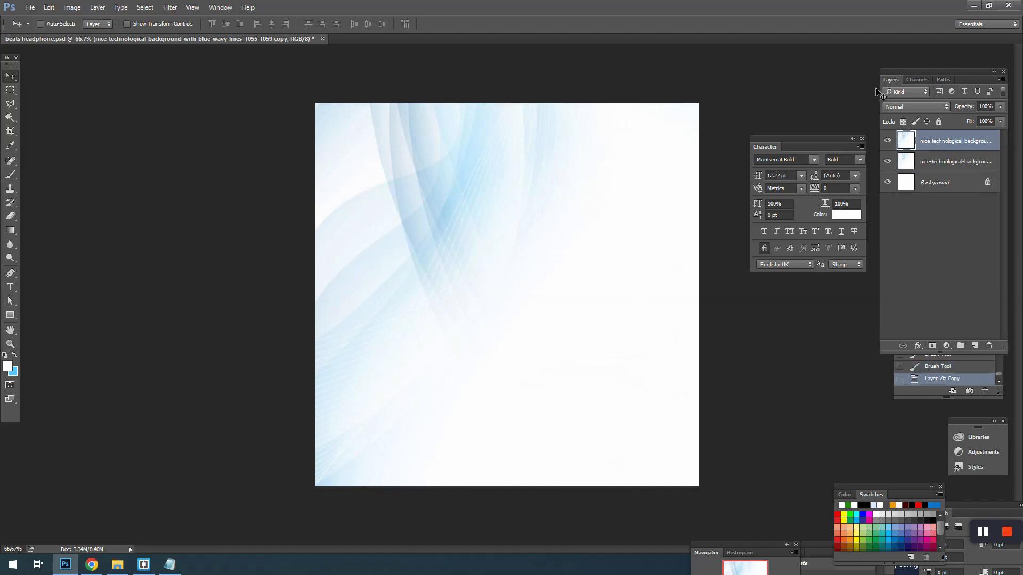
key("ctrl+t")
left_click_drag(726, 101, 388, 405)
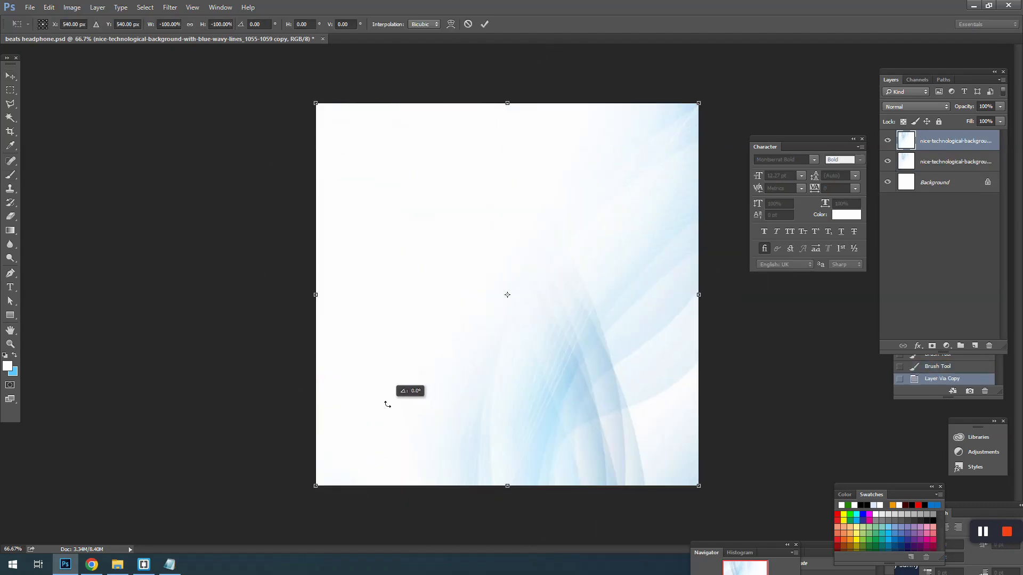
key("Return")
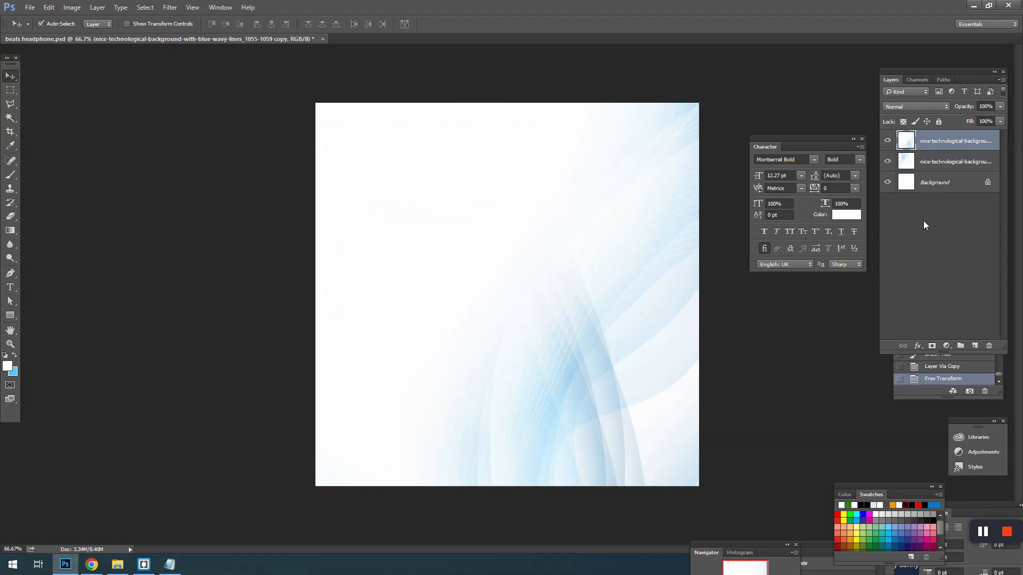
- Add a layer mask to the rotated copy and hide its upper-left area with a soft 1400 px black brush
left_click(932, 348)
key("b")
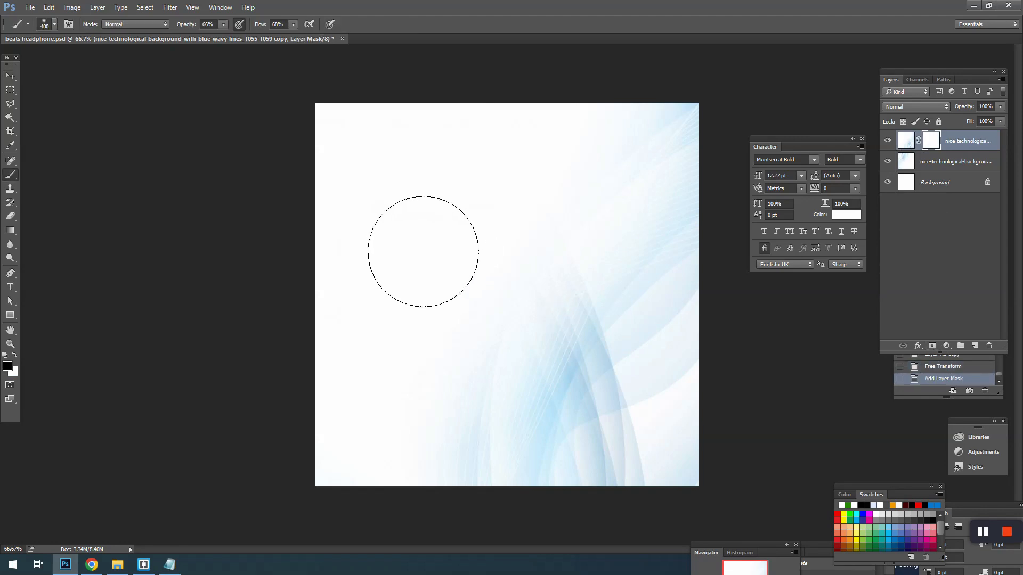
key("bracketright")
key("bracketright")
key("bracketright")
key("bracketright")
key("bracketright")
key("bracketright")
key("bracketright")
key("bracketright")
key("bracketright")
left_click(401, 192)
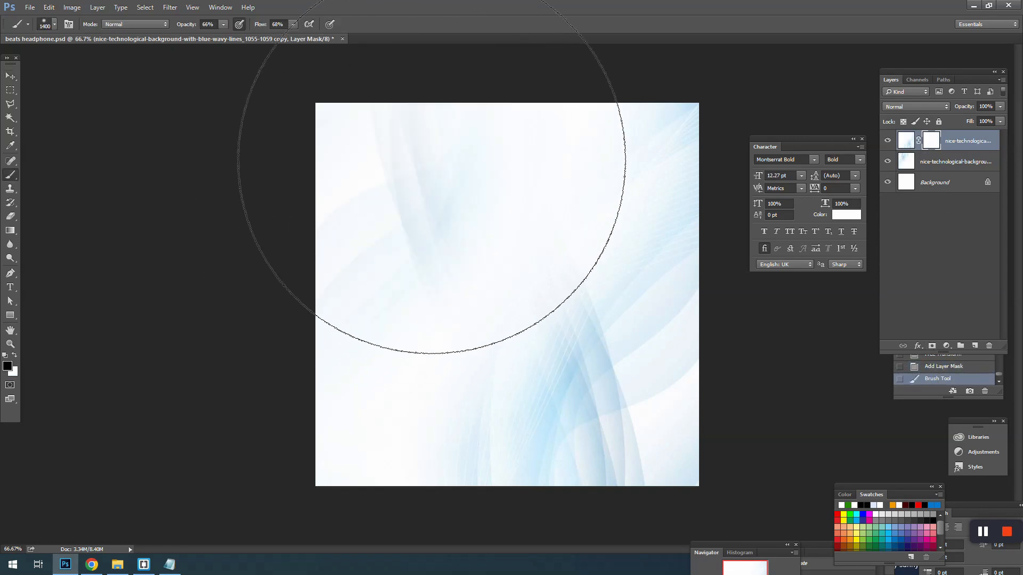
left_click(432, 160)
left_click(289, 361)
- Move the rotated wave copy toward the lower-right corner and mask out more of its upper-left area
key("v")
mouse_move(567, 358)
left_mouse_down()
mouse_move(633, 445)
mouse_move(606, 426)
left_mouse_up()
key("b")
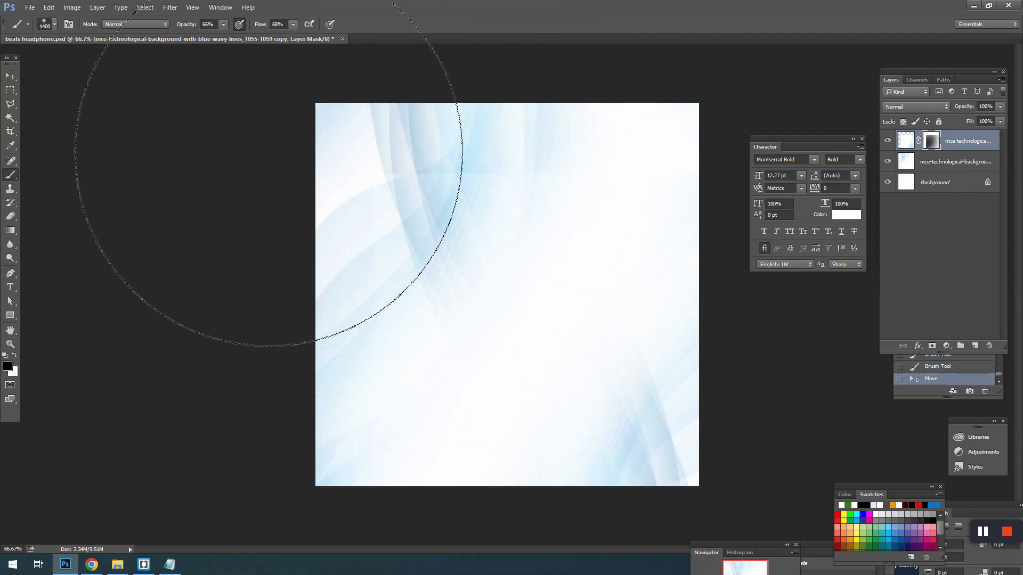
left_click(269, 153)
left_click(379, 171)
left_click(448, 171)
- Reposition the original wave layer and its rotated copy so the waves fill the upper-left and lower-right corners
key("v")
mouse_move(448, 171)
left_mouse_down()
mouse_move(377, 219)
mouse_move(346, 208)
left_mouse_up()
left_click_drag(667, 445, 654, 416)
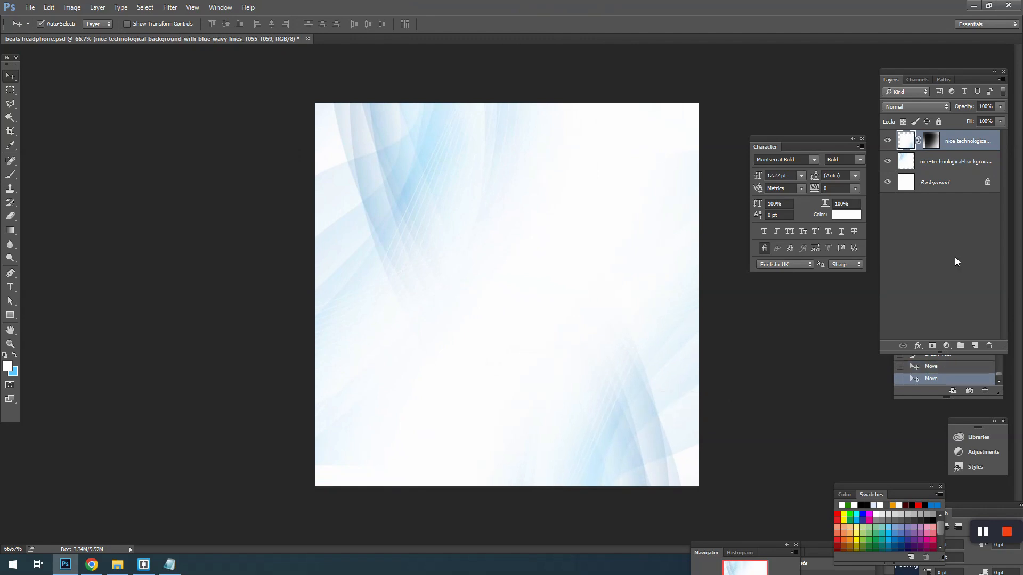
left_click(946, 171, "shift")
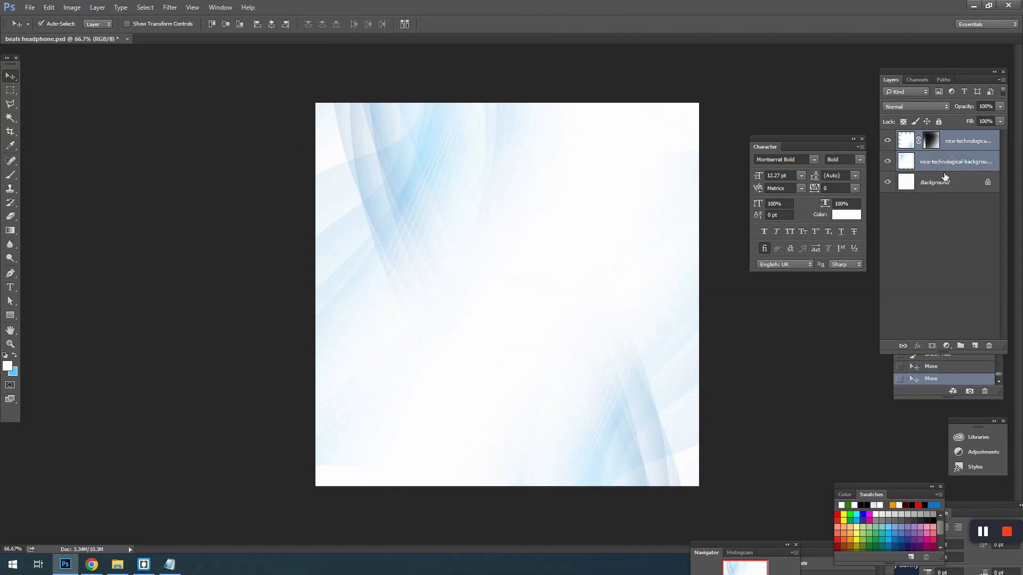
mouse_move(412, 259)
left_mouse_down()
mouse_move(420, 288)
mouse_move(418, 275)
left_mouse_up()
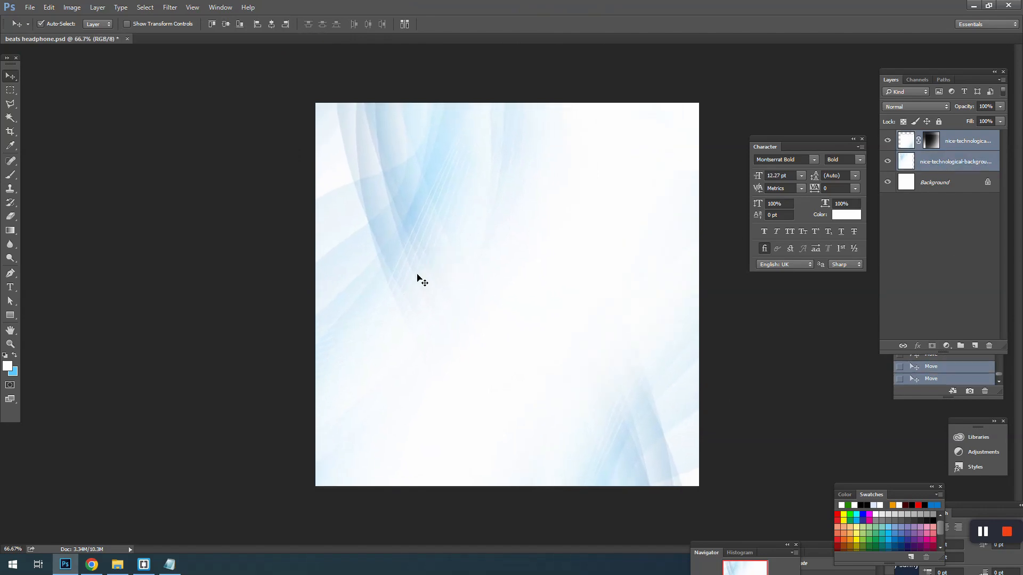
- Merge the two wave layers into one and lock the merged layer
key("ctrl+e")
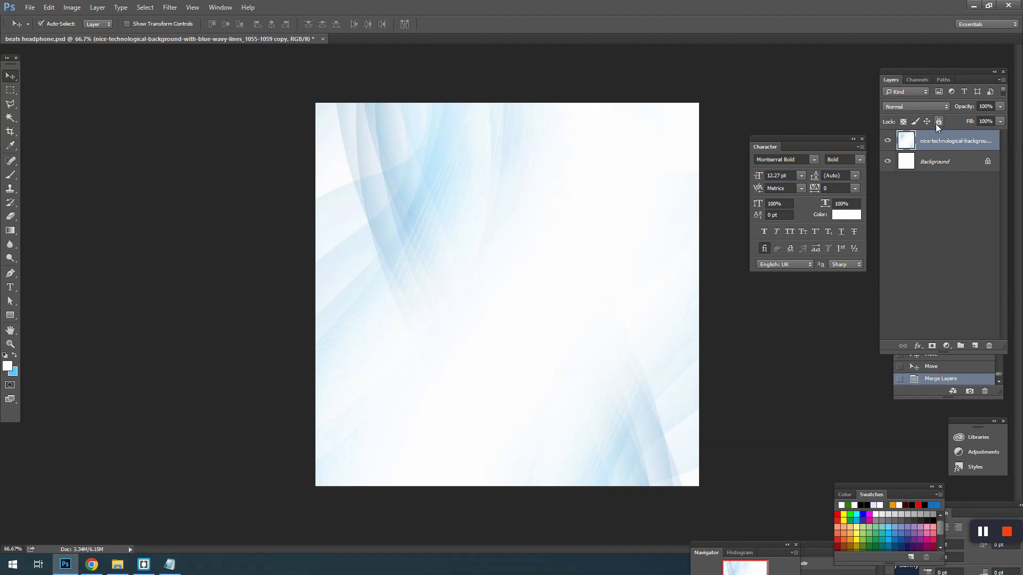
left_click(938, 122)
left_click(651, 338)
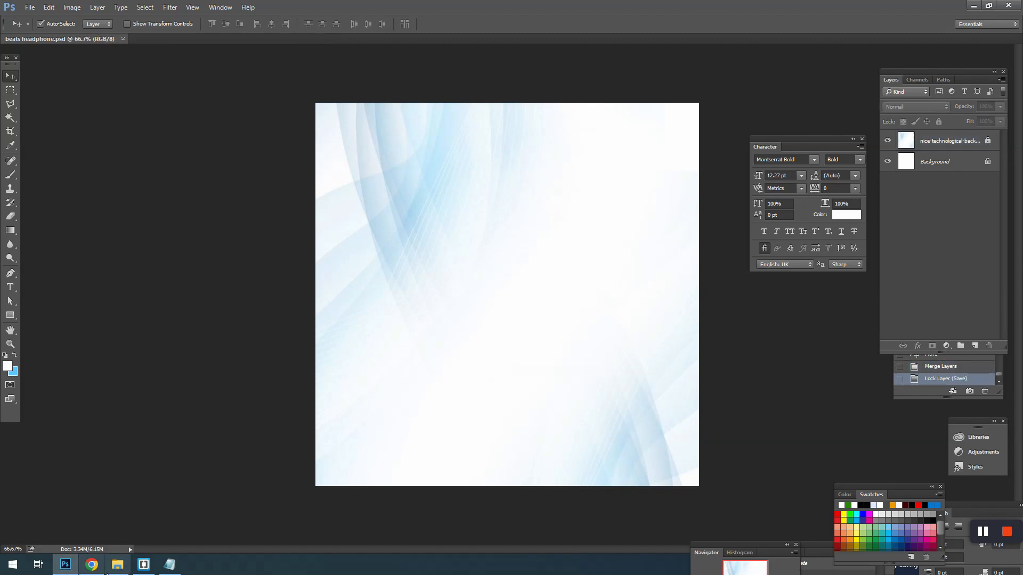
- Place the headphone photo from the beats folder into the document, scaled to 23.66% and centred on the canvas
left_click(117, 565)
left_click(299, 198)
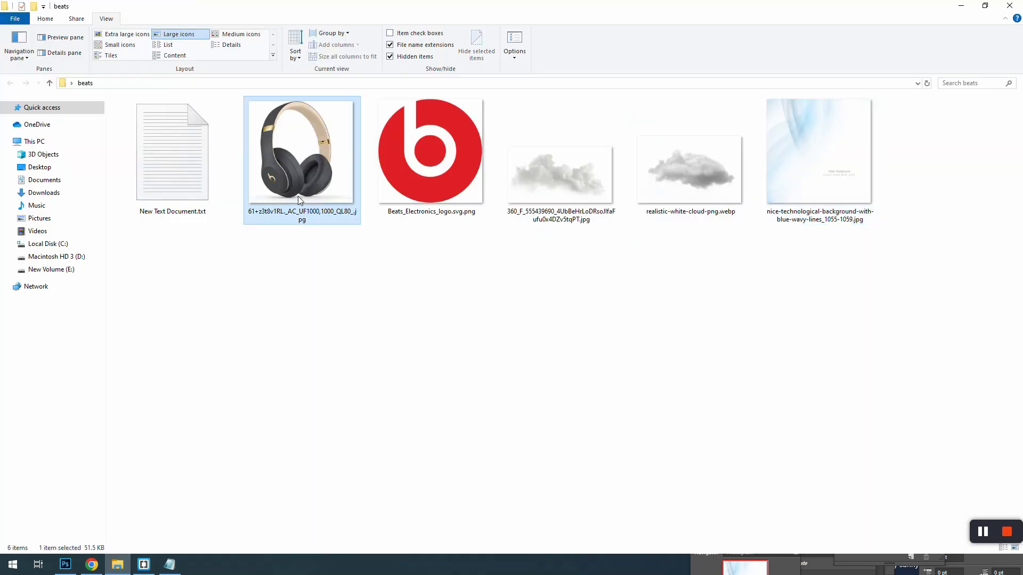
left_click_drag(300, 199, 540, 256)
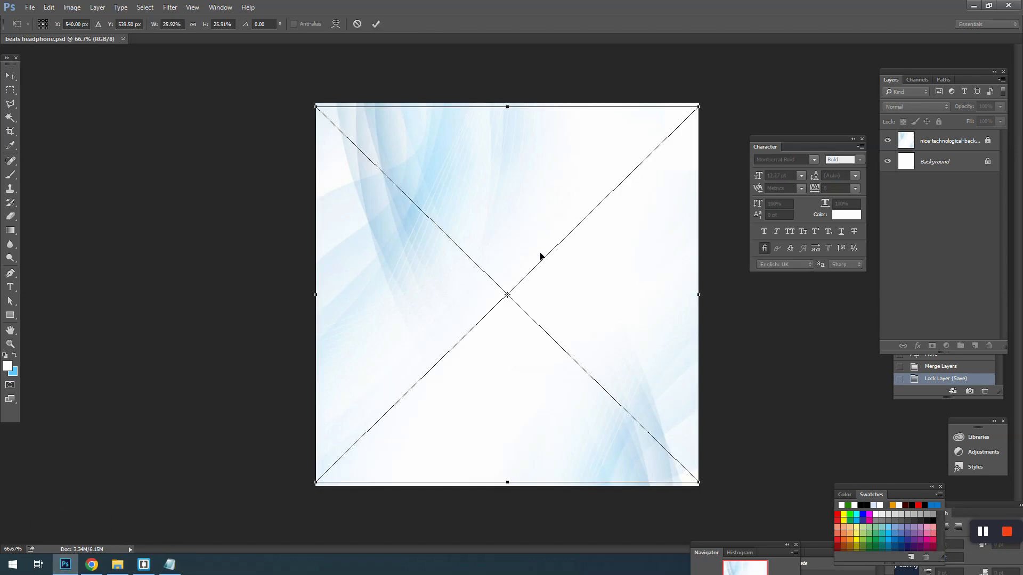
left_click_drag(696, 108, 679, 123)
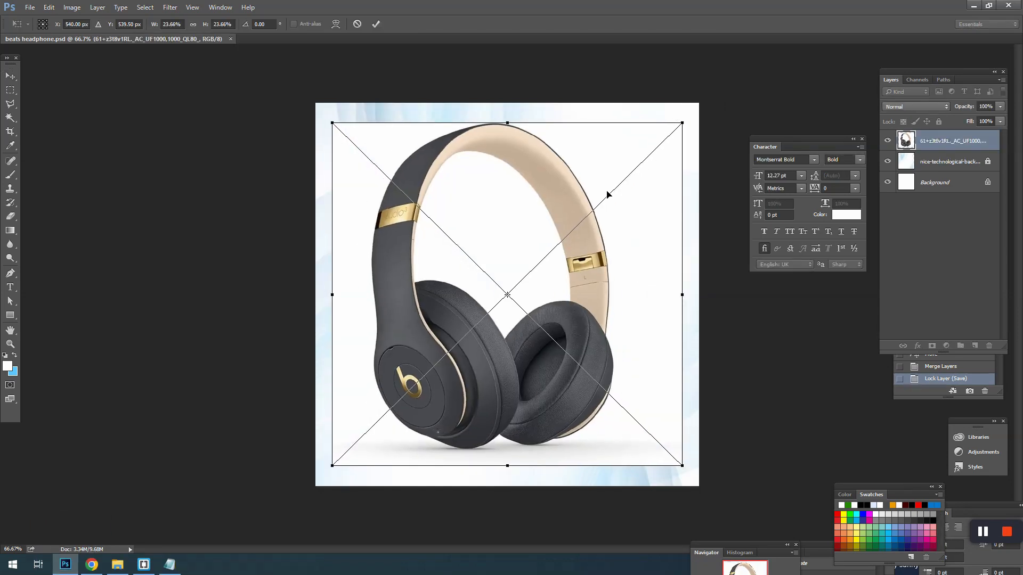
key("Return")
- Rasterize the headphone layer and delete the white areas around the headphones and inside the headband using the Magic Wand
key("w")
right_click(935, 132)
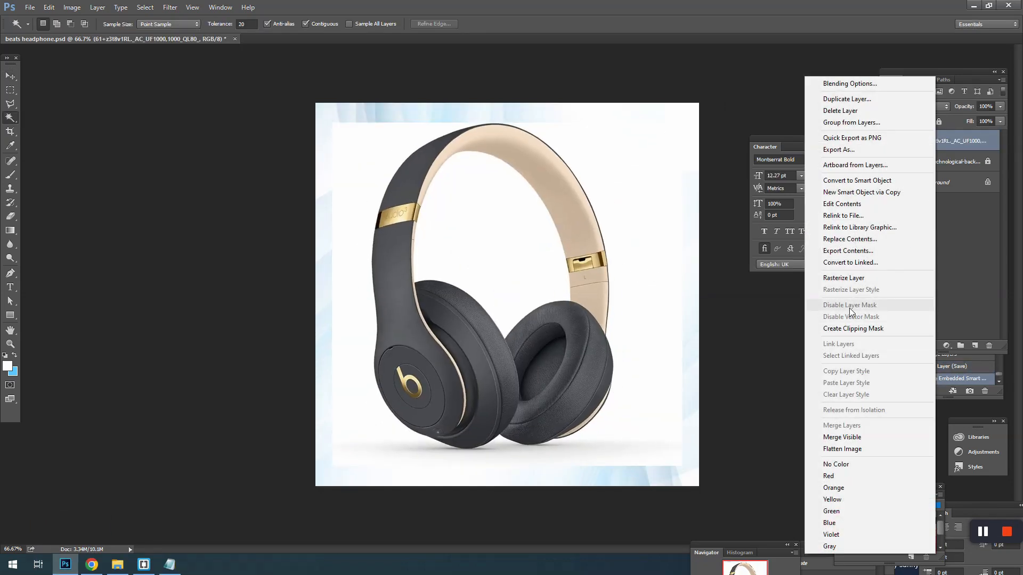
left_click(845, 277)
left_click(634, 290)
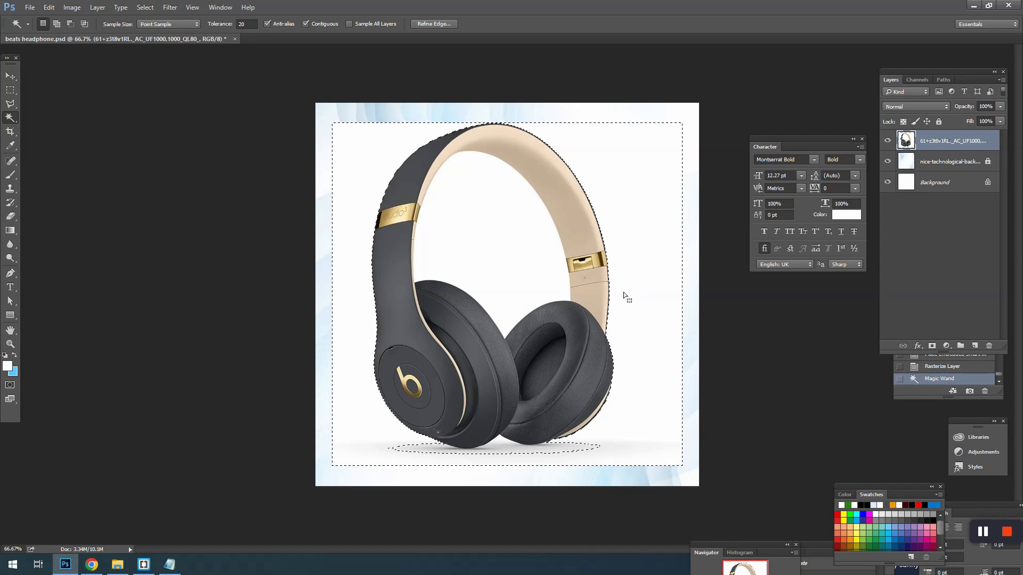
left_click(516, 249, "shift")
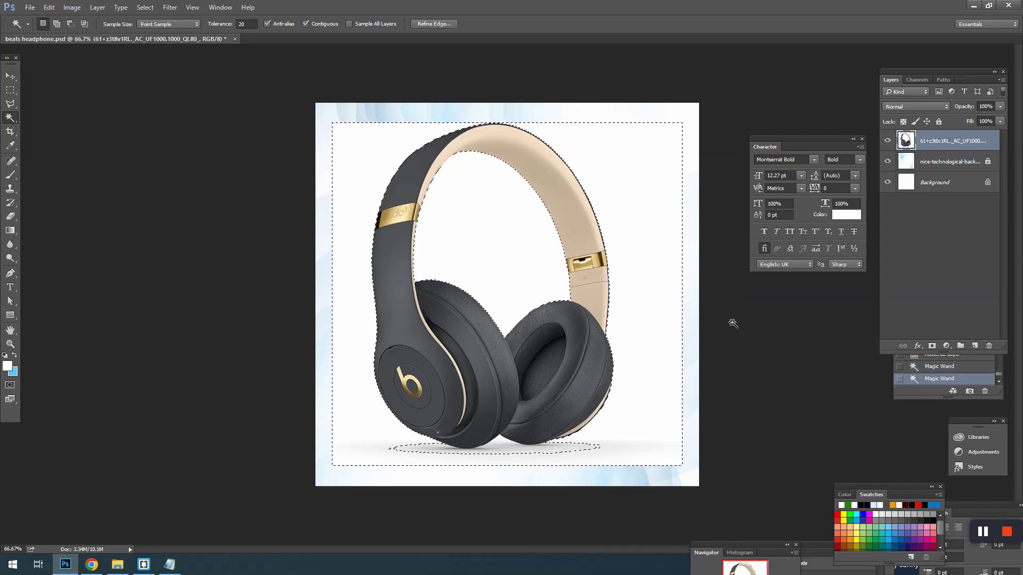
key("Delete")
key("ctrl+d")
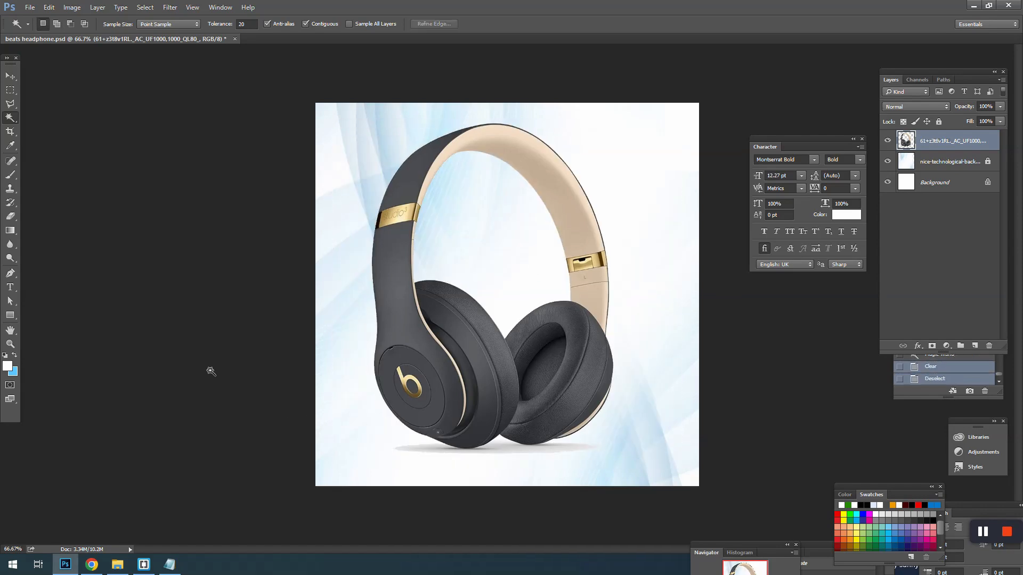
- Soften the left end of the headphones' floor shadow with the Blur tool at a 63 px brush size
key("v")
left_click_drag(474, 423, 452, 227)
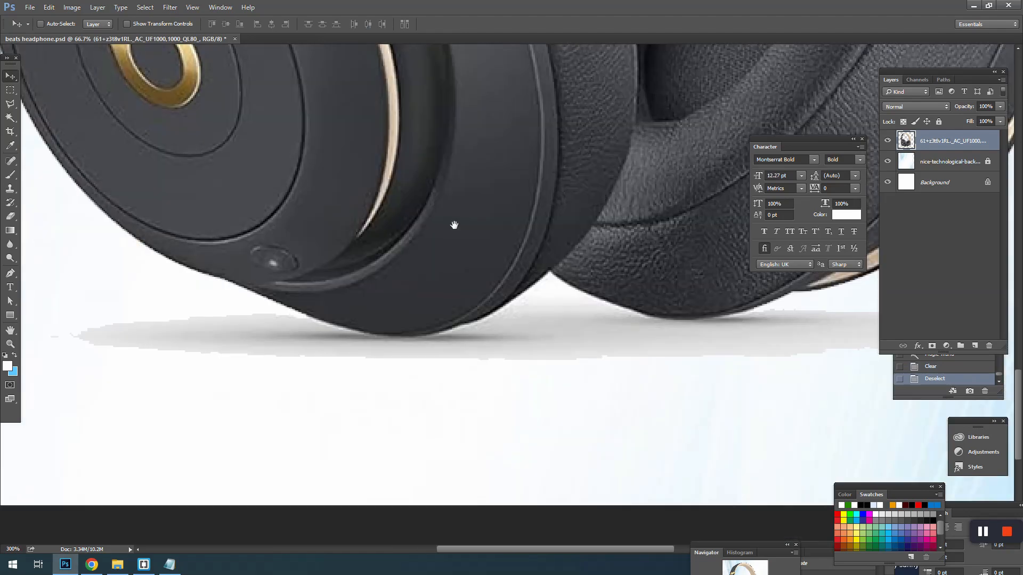
key("l")
left_click_drag(588, 304, 455, 308)
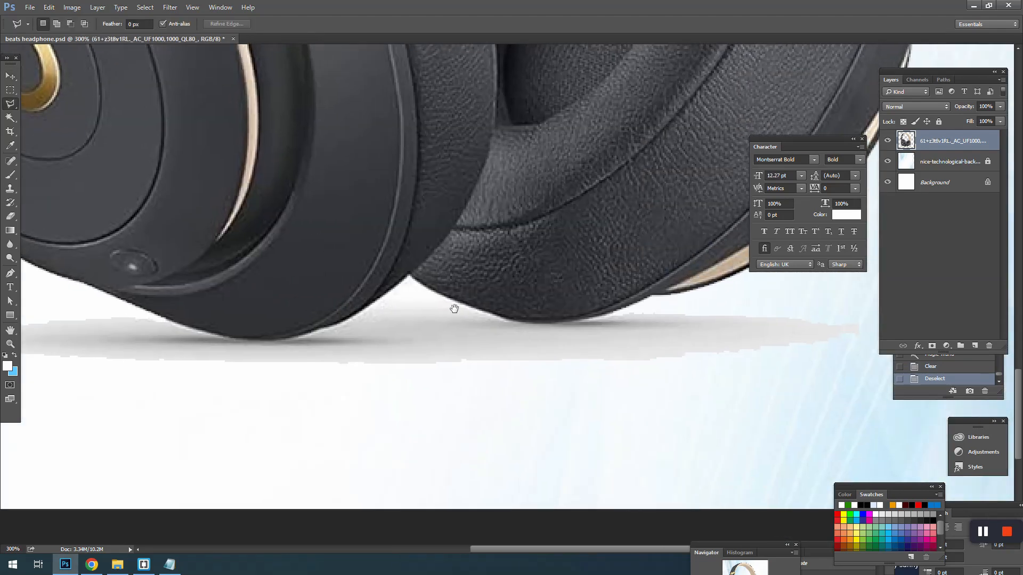
left_click(531, 346, "alt")
left_click_drag(576, 305, 517, 331)
key("v")
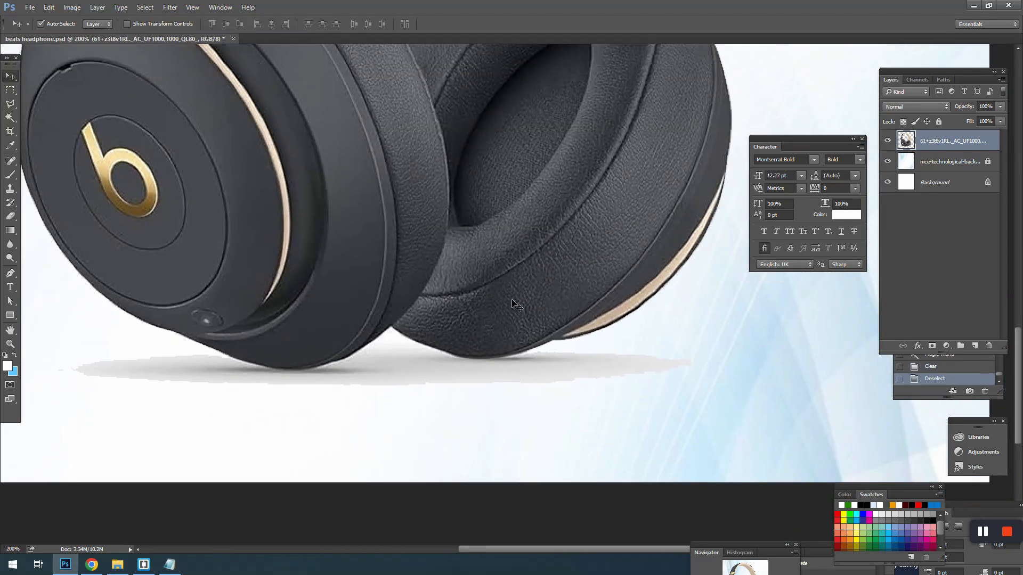
left_click(11, 244)
right_click(185, 353)
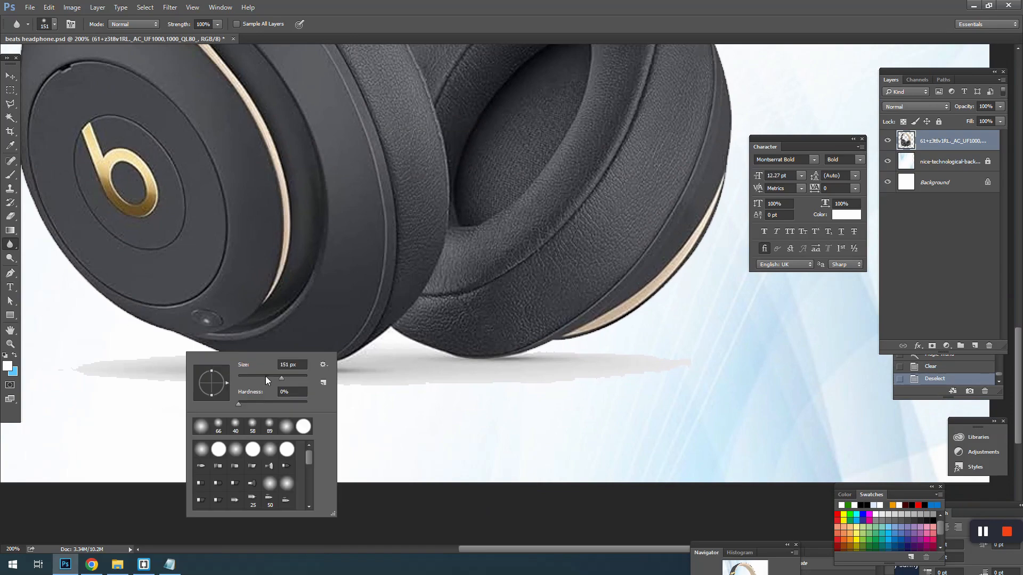
key("Return")
left_click_drag(379, 125, 593, 110)
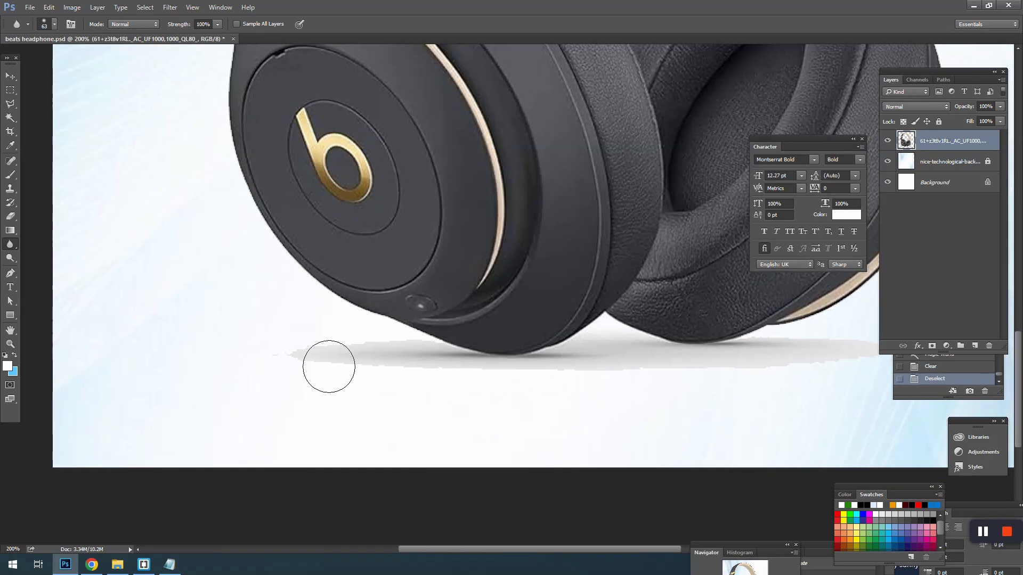
mouse_move(329, 368)
left_mouse_down()
mouse_move(365, 376)
mouse_move(379, 359)
left_mouse_up()
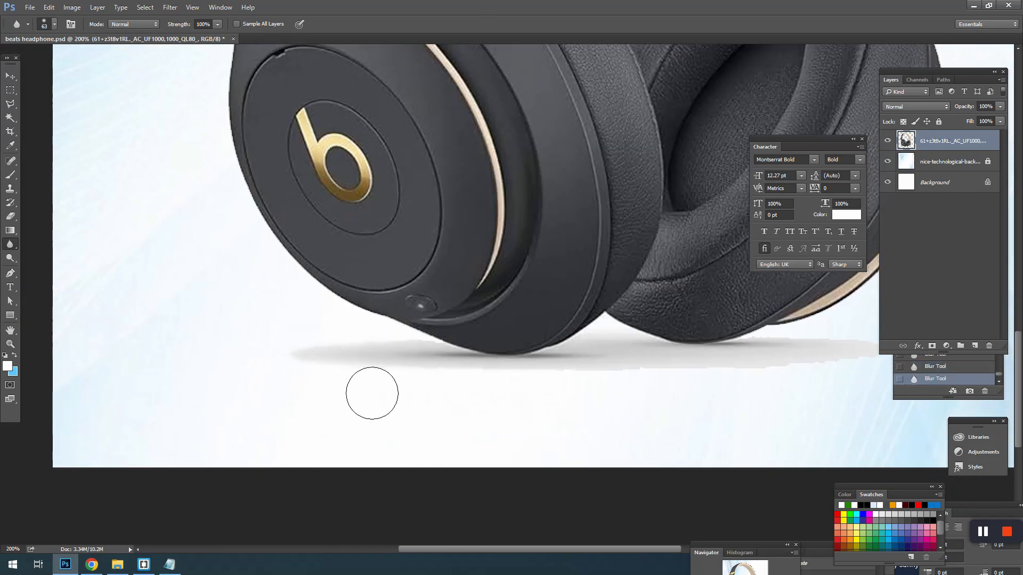
- Blur the remaining hard edges of the floor shadow toward its right end with a 40 px brush
key("bracketleft")
key("bracketleft")
key("bracketleft")
key("bracketright")
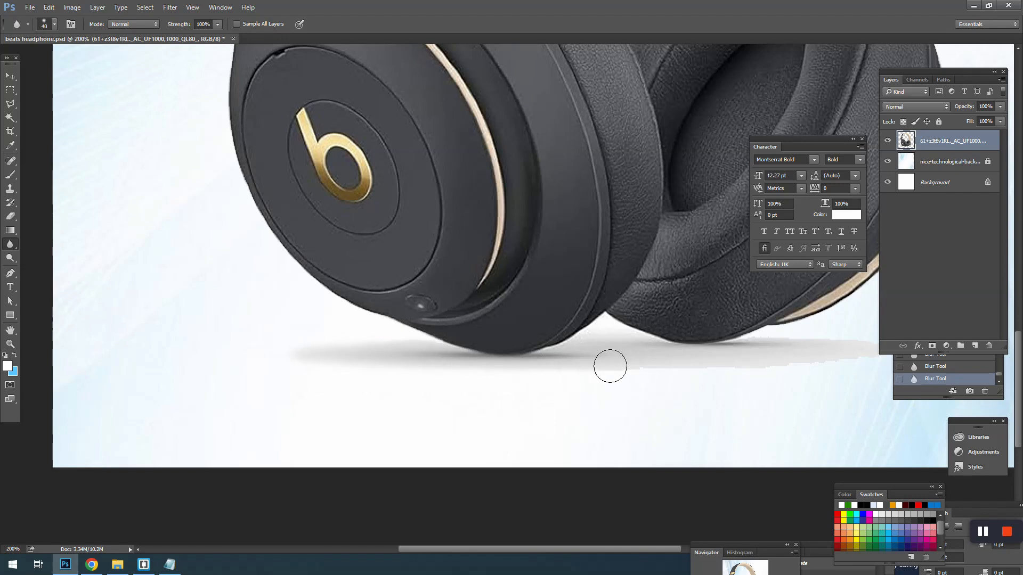
mouse_move(628, 362)
left_mouse_down()
mouse_move(371, 363)
mouse_move(458, 374)
mouse_move(393, 376)
mouse_move(515, 373)
mouse_move(531, 356)
mouse_move(630, 359)
mouse_move(542, 362)
left_mouse_up()
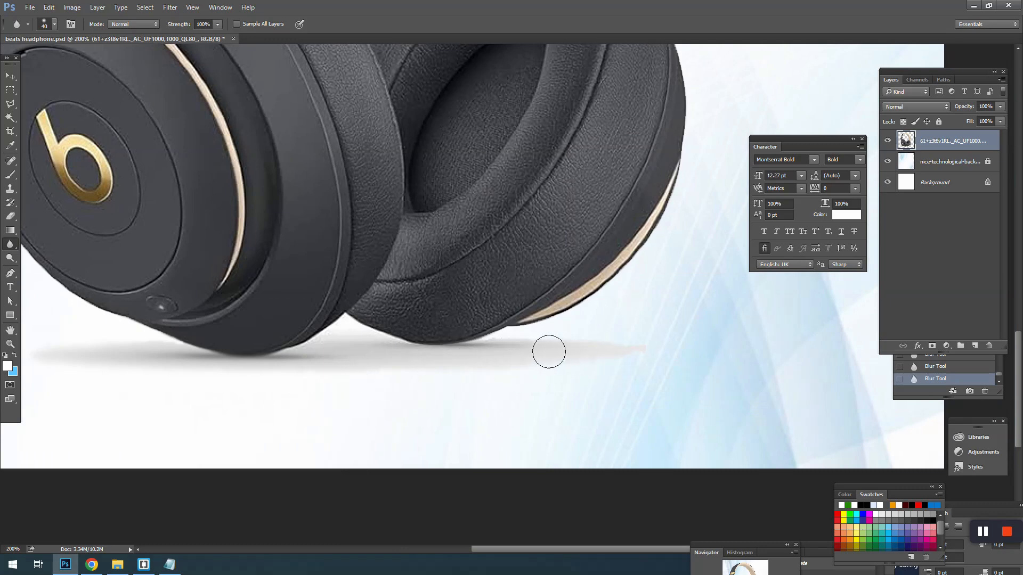
mouse_move(615, 352)
left_mouse_down()
mouse_move(653, 367)
mouse_move(486, 358)
mouse_move(615, 349)
mouse_move(449, 361)
mouse_move(572, 349)
mouse_move(473, 366)
mouse_move(499, 361)
mouse_move(442, 341)
left_mouse_up()
left_click(498, 361, "alt")
key("v")
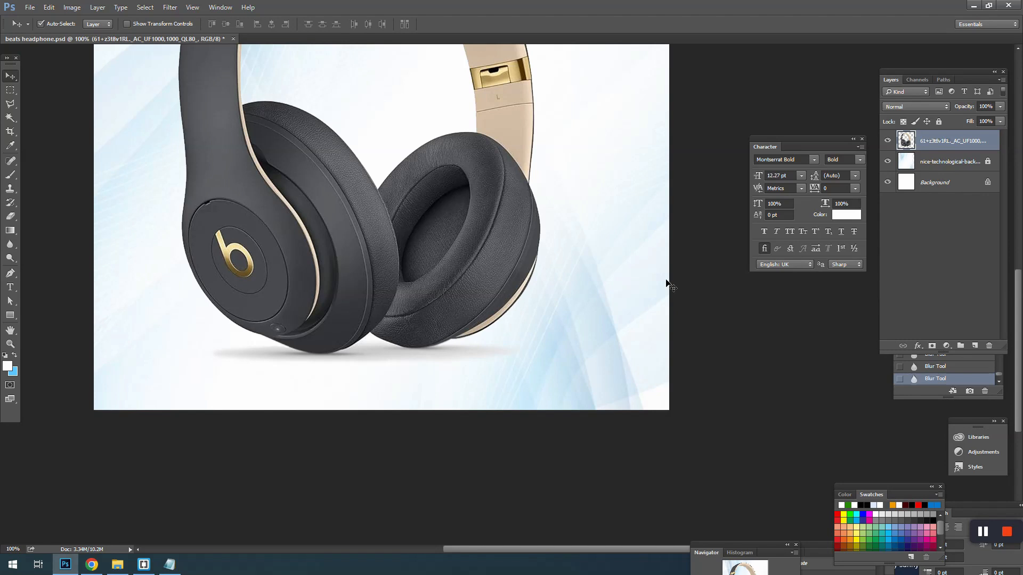
- Darken the floor shadow under the headphones with the Burn tool, using a 125 px brush at 50% exposure
key("o")
right_click(17, 265)
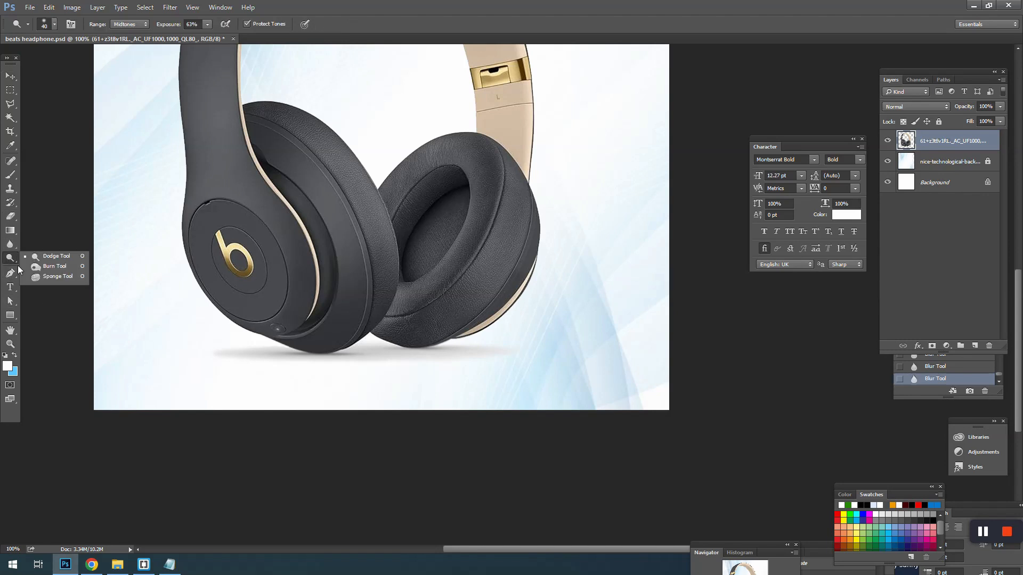
left_click(50, 268)
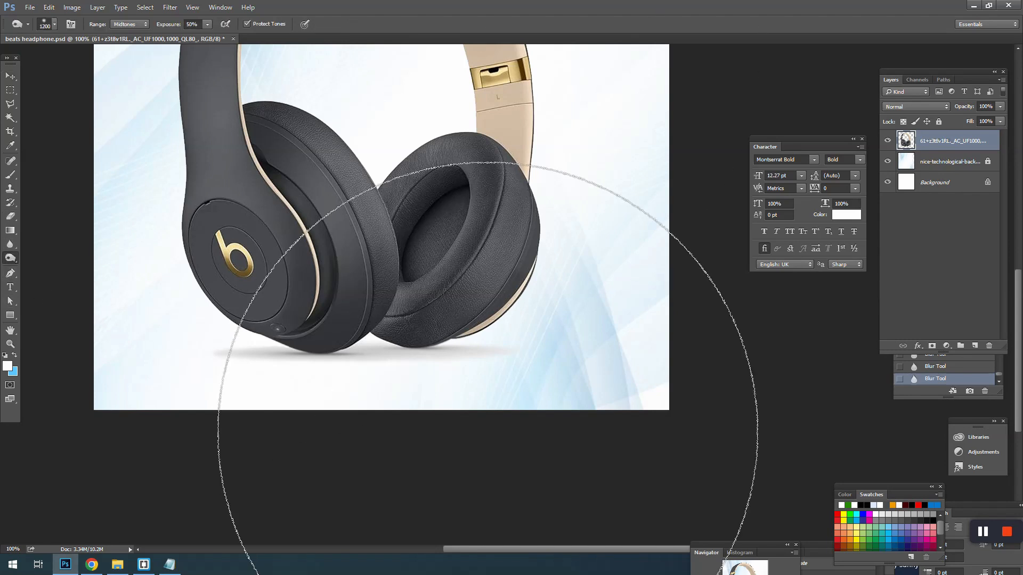
key("bracketleft")
key("bracketleft")
key("bracketleft")
key("bracketleft")
key("bracketleft")
key("bracketleft")
key("bracketleft")
key("bracketleft")
key("bracketleft")
key("bracketleft")
key("bracketleft")
key("bracketleft")
key("bracketleft")
key("bracketleft")
mouse_move(534, 379)
left_mouse_down()
mouse_move(346, 395)
mouse_move(338, 379)
mouse_move(429, 379)
mouse_move(203, 366)
mouse_move(543, 381)
left_mouse_up()
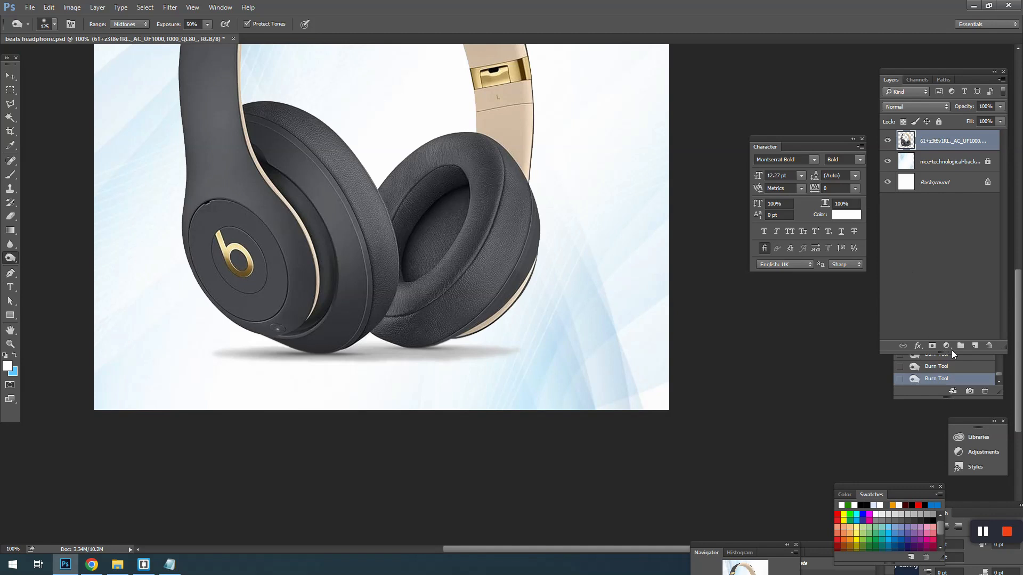
- Add a layer mask to the headphone layer and paint out the floor shadow's lower edge with a black brush at 66% opacity
left_click(932, 346)
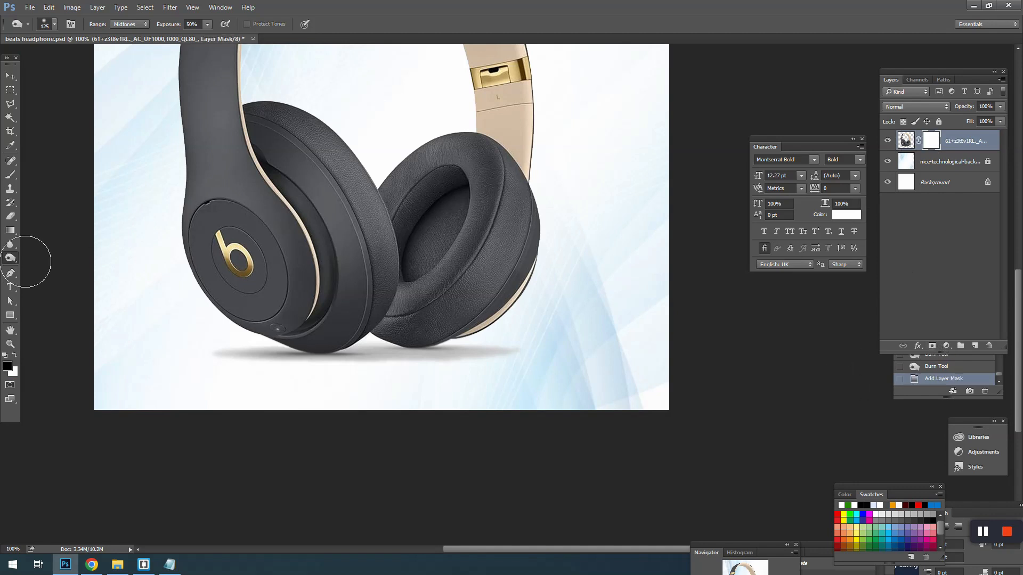
left_click(7, 179)
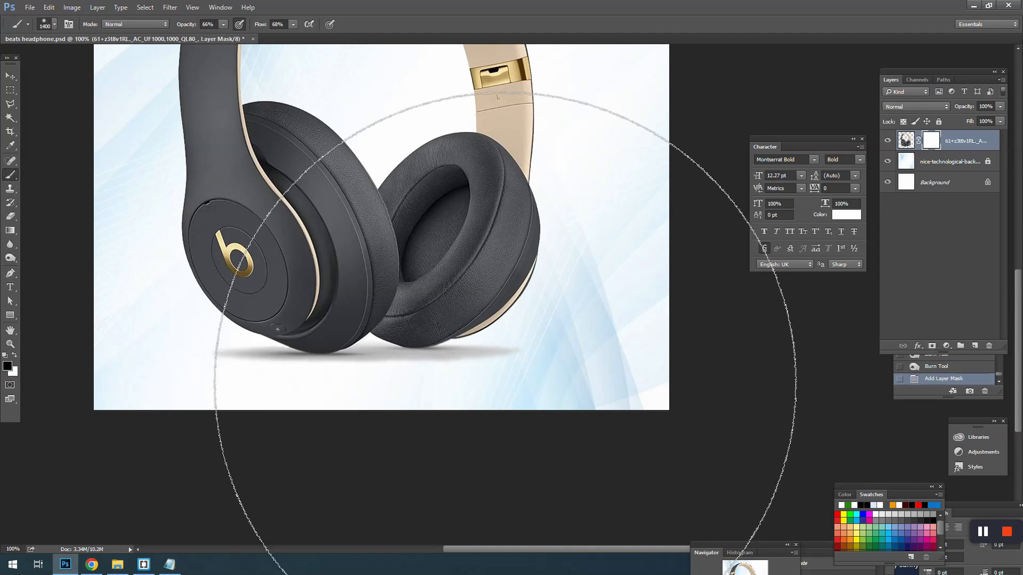
key("bracketleft")
key("bracketleft")
key("bracketleft")
key("bracketleft")
key("bracketleft")
key("bracketleft")
key("bracketleft")
key("bracketleft")
key("bracketleft")
key("bracketleft")
key("bracketleft")
key("bracketleft")
key("bracketleft")
key("bracketleft")
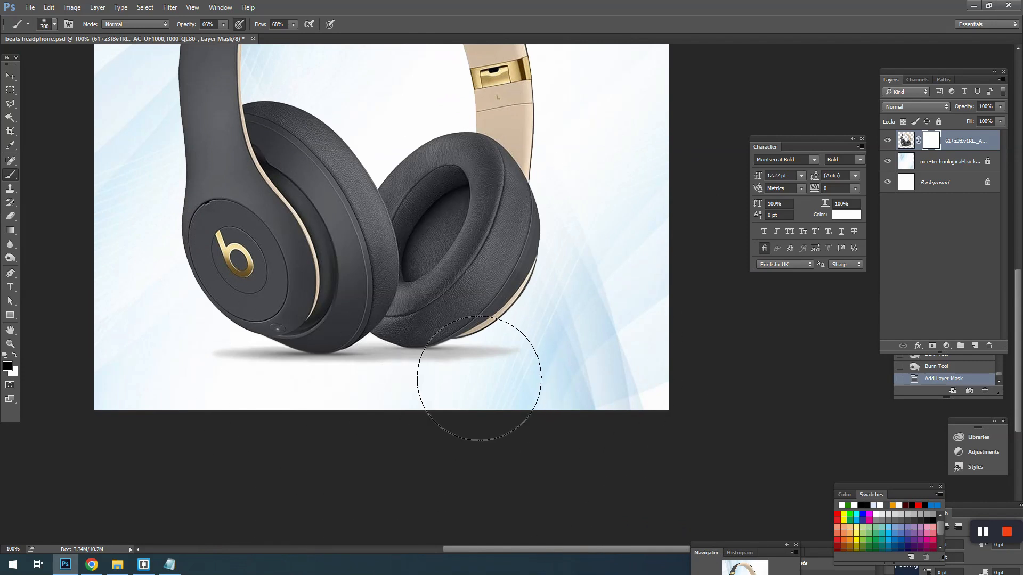
left_click_drag(394, 373, 421, 376)
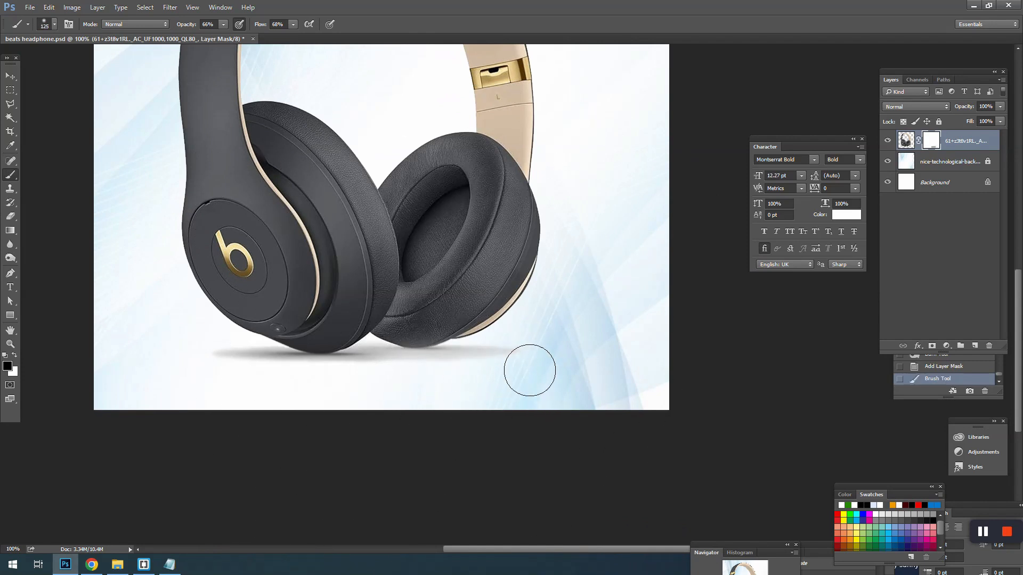
- Fade the shadow's outer ends and remaining lower edge on the mask, using a 90 px and then a 35 px brush
key("bracketleft")
key("bracketleft")
left_click_drag(531, 366, 480, 369)
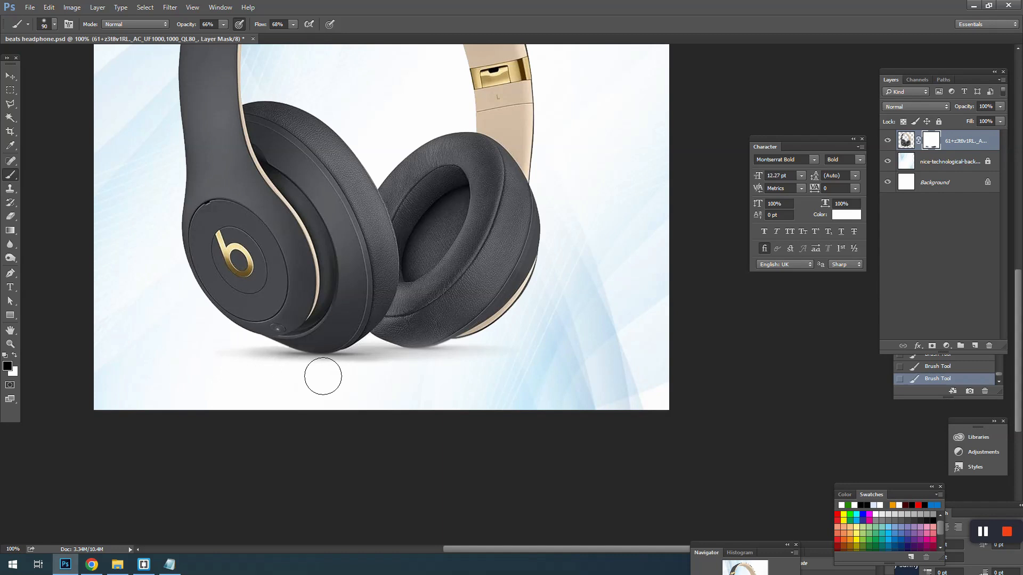
key("bracketleft")
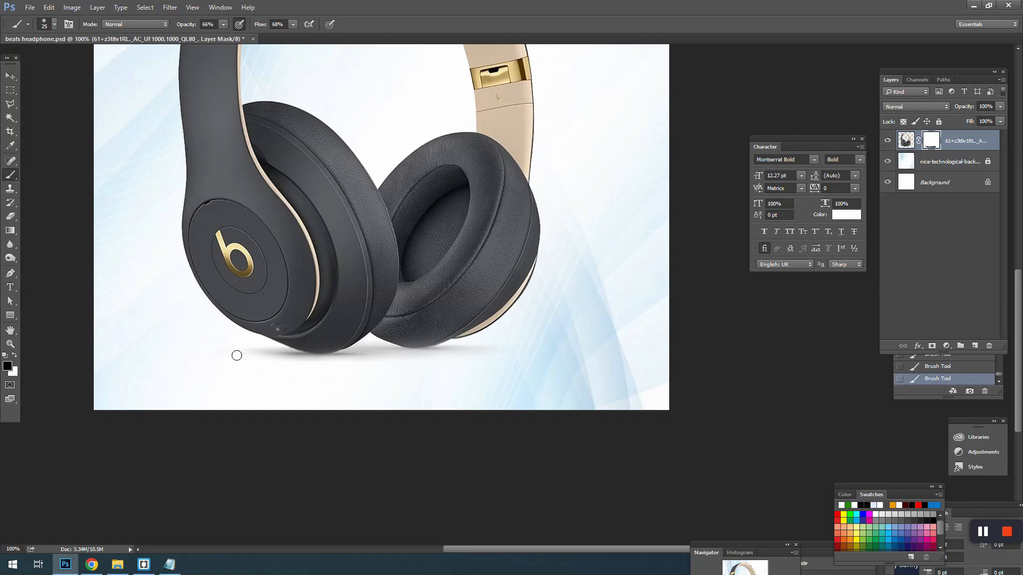
left_click_drag(404, 358, 336, 360)
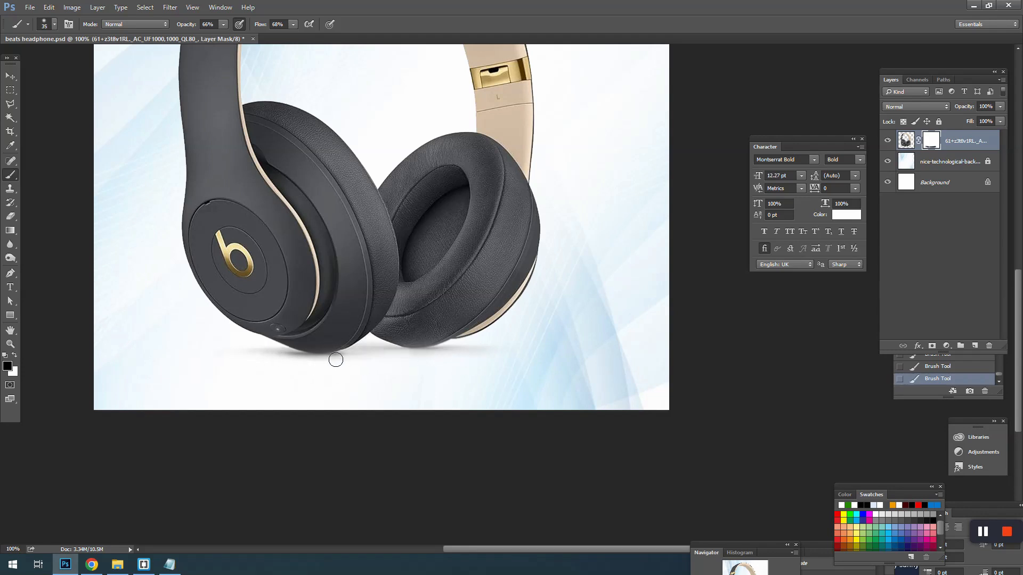
- Scale the headphones down slightly and move them left of centre on the poster
left_click_drag(461, 299, 452, 347)
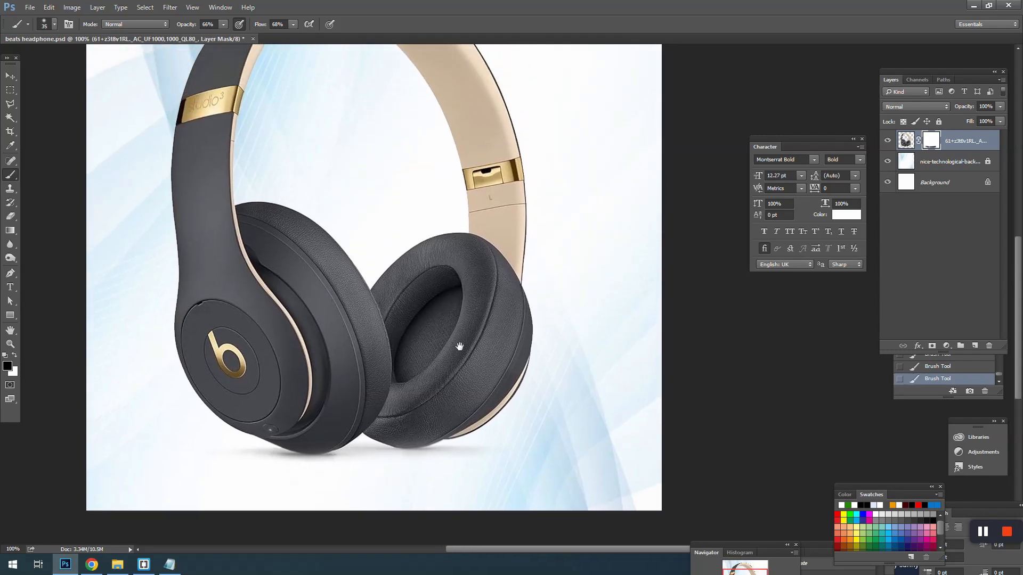
left_click(468, 348, "alt")
key("v")
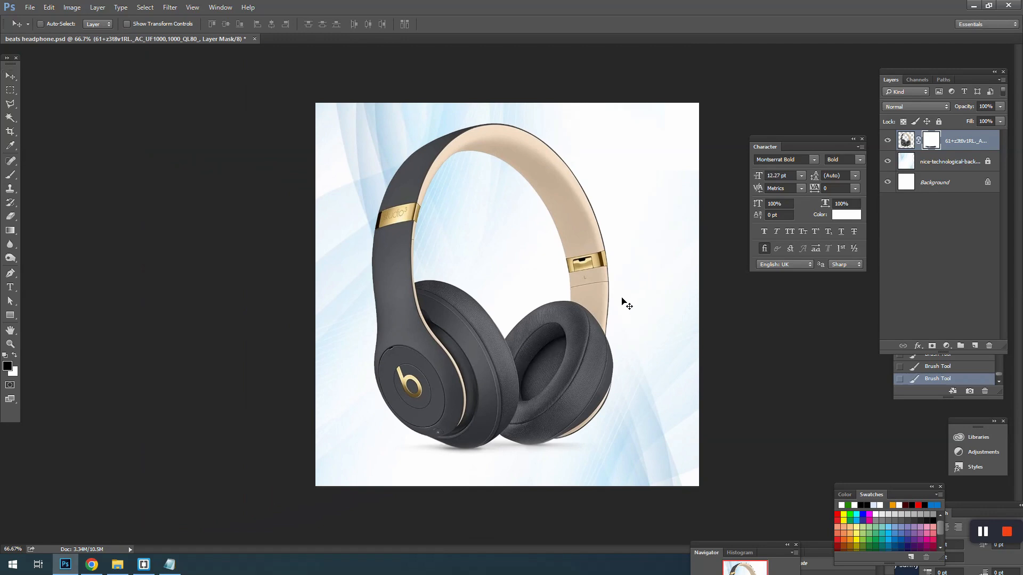
key("ctrl+t")
left_click_drag(611, 126, 576, 133)
left_click_drag(551, 184, 521, 195)
key("Return")
- Apply Brightness/Contrast to the headphone image with brightness -14 and contrast 17
left_click(906, 140)
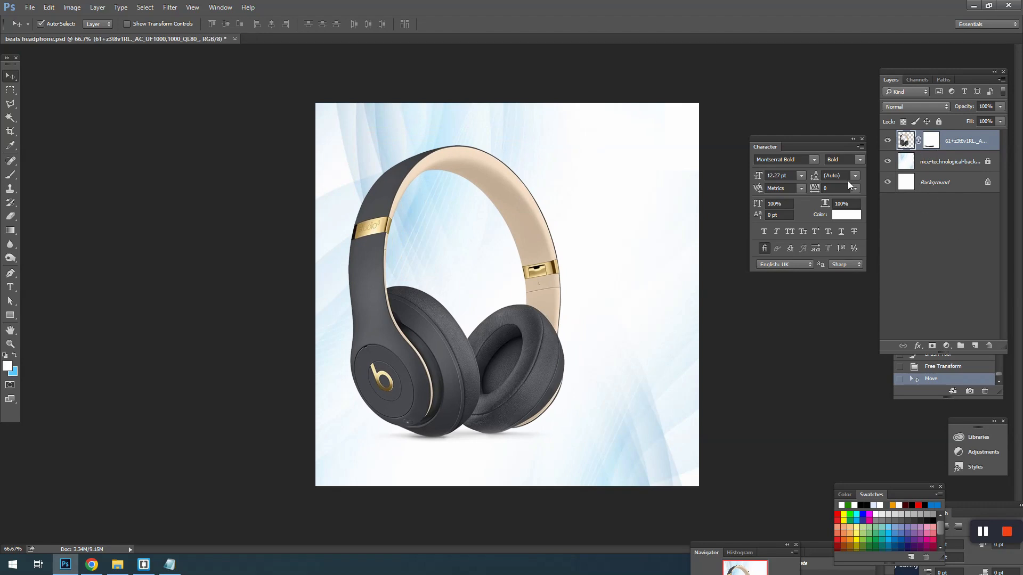
left_click(74, 8)
mouse_move(101, 30)
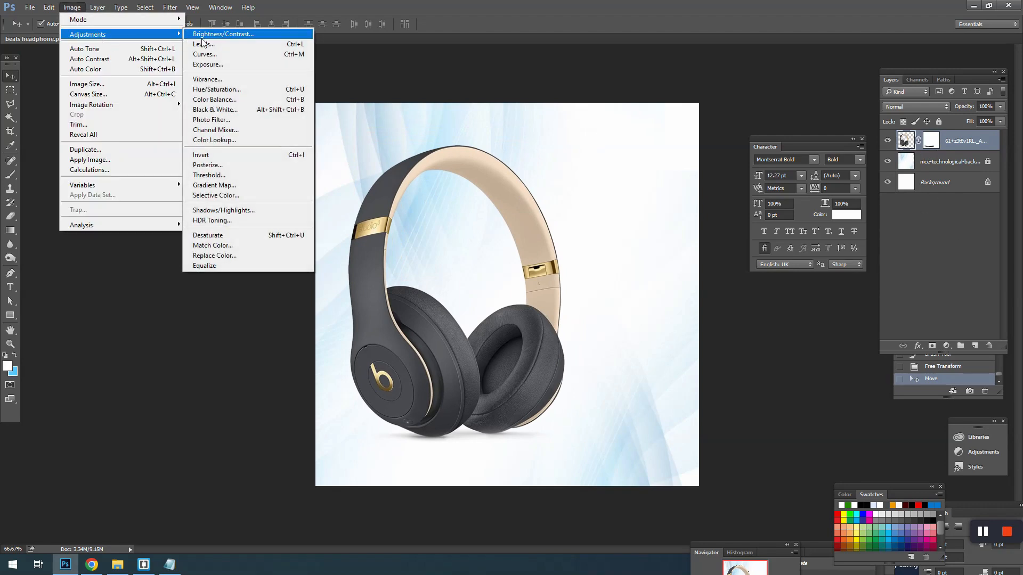
left_click(234, 30)
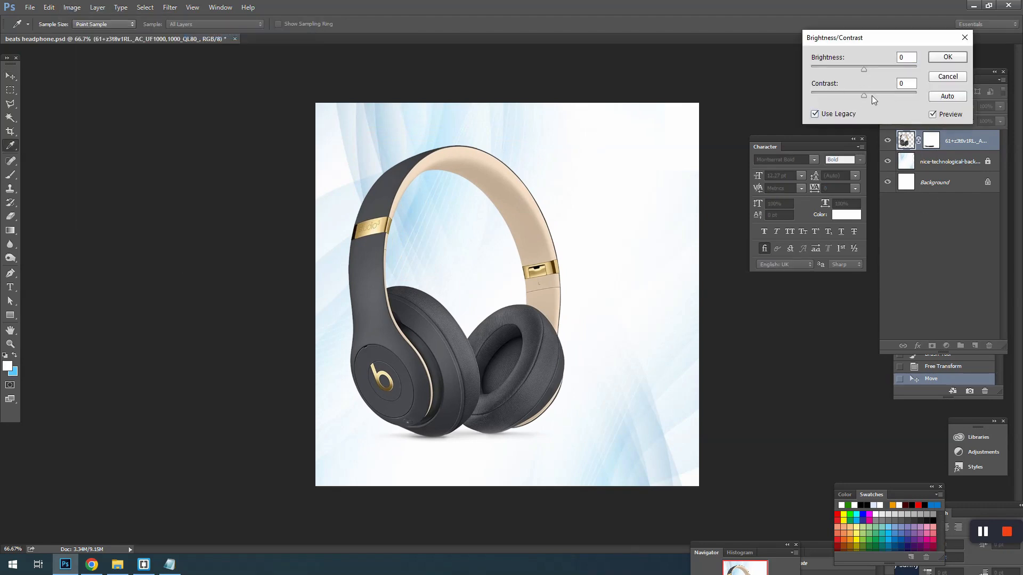
left_click(872, 94)
left_click_drag(863, 69, 856, 67)
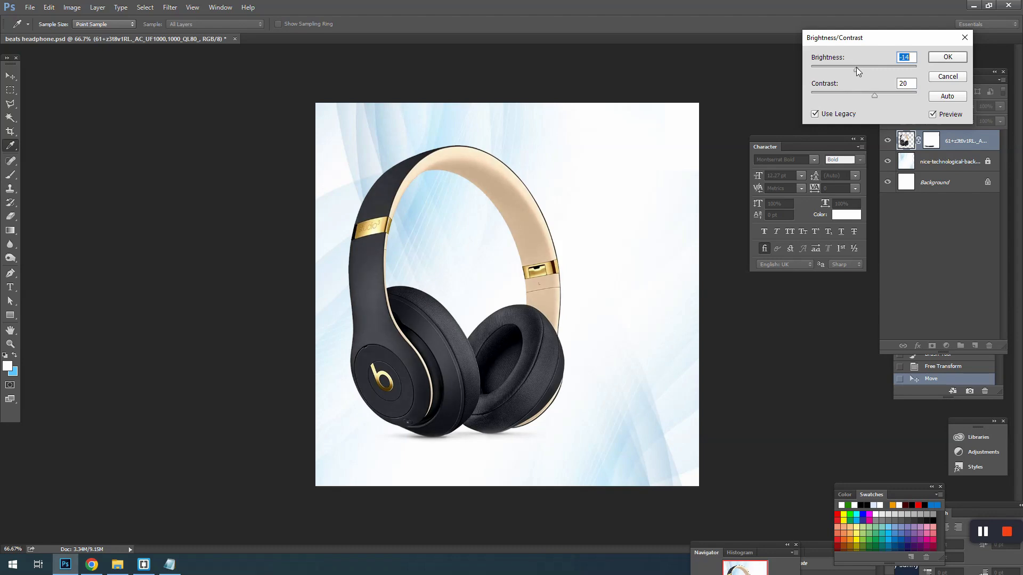
left_click(873, 95)
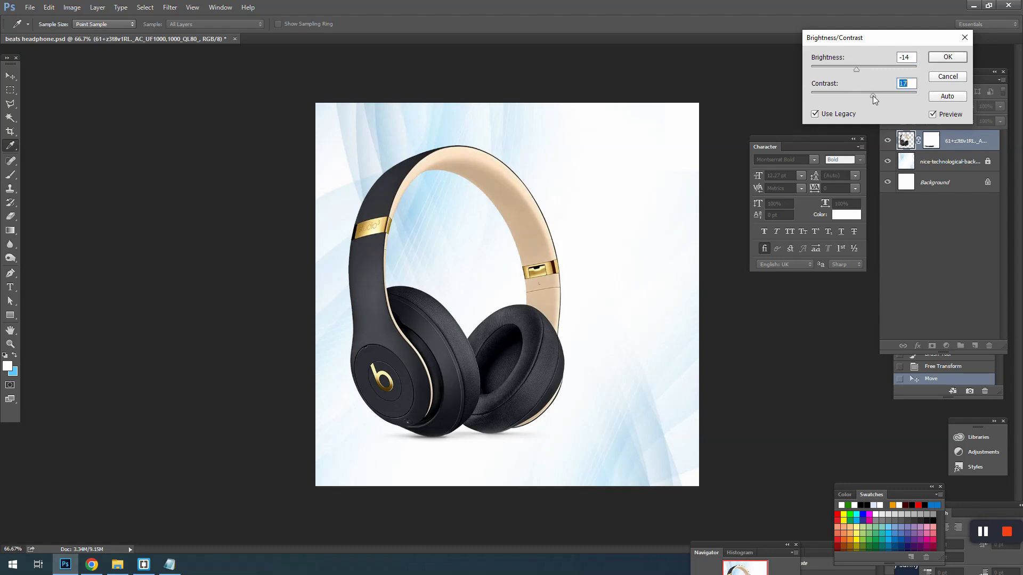
left_click(953, 60)
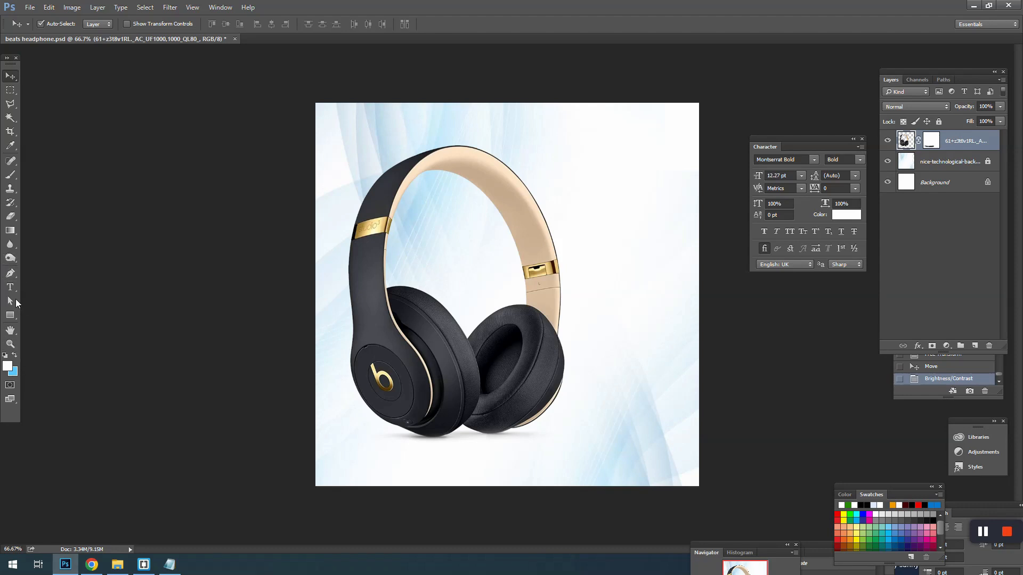
- Draw a circle inside the headband opening with the Ellipse tool and fill it with dark red #ba1c1c
left_click_drag(10, 316, 48, 335)
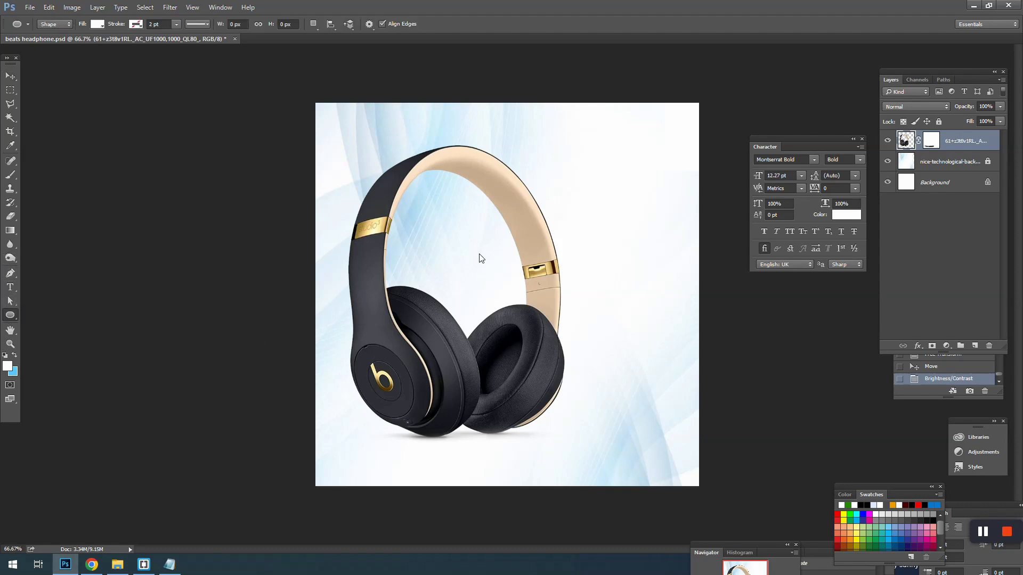
left_click_drag(480, 254, 514, 289)
key("v")
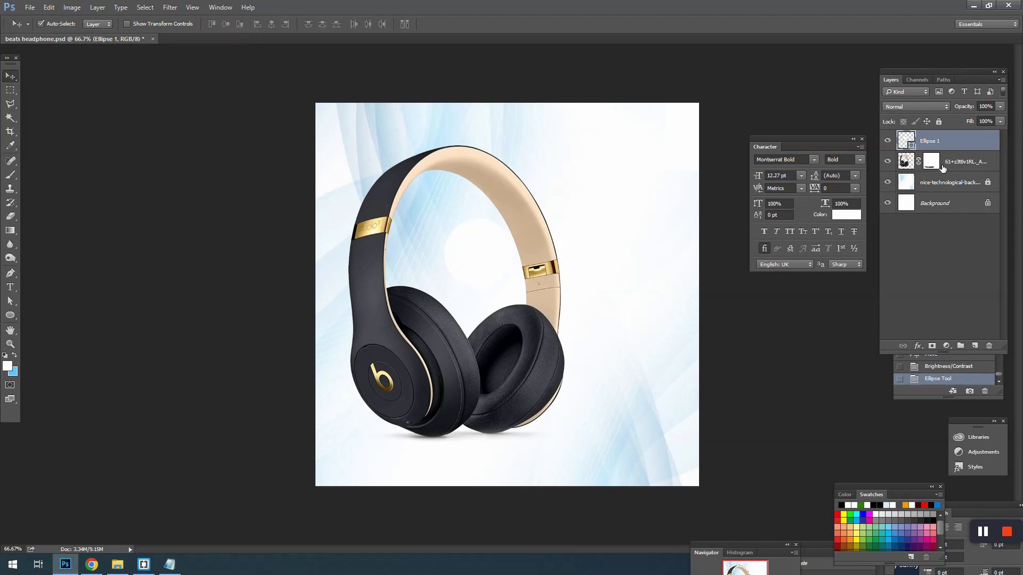
double_click(911, 145)
left_click(675, 371)
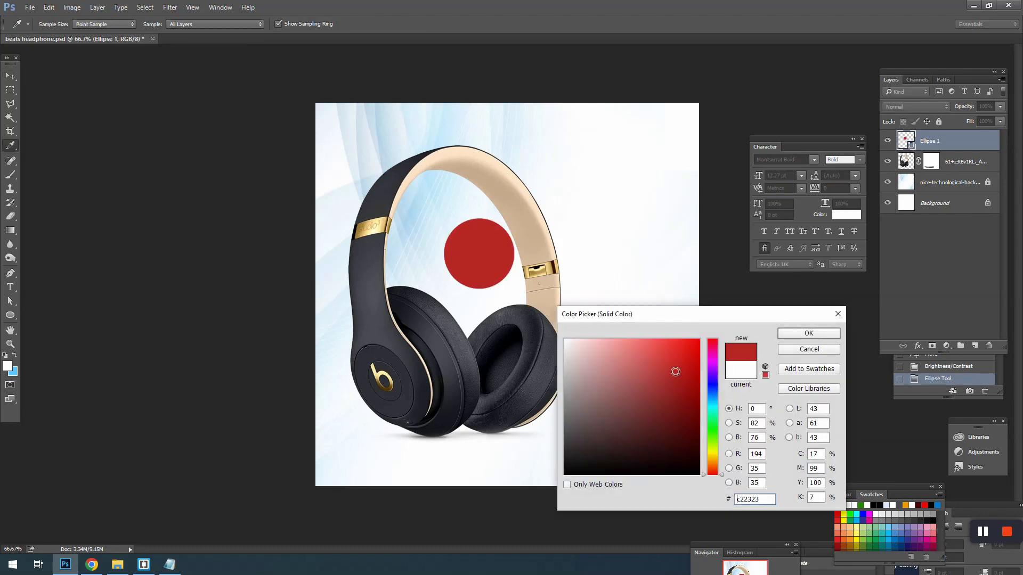
left_click_drag(675, 373, 681, 376)
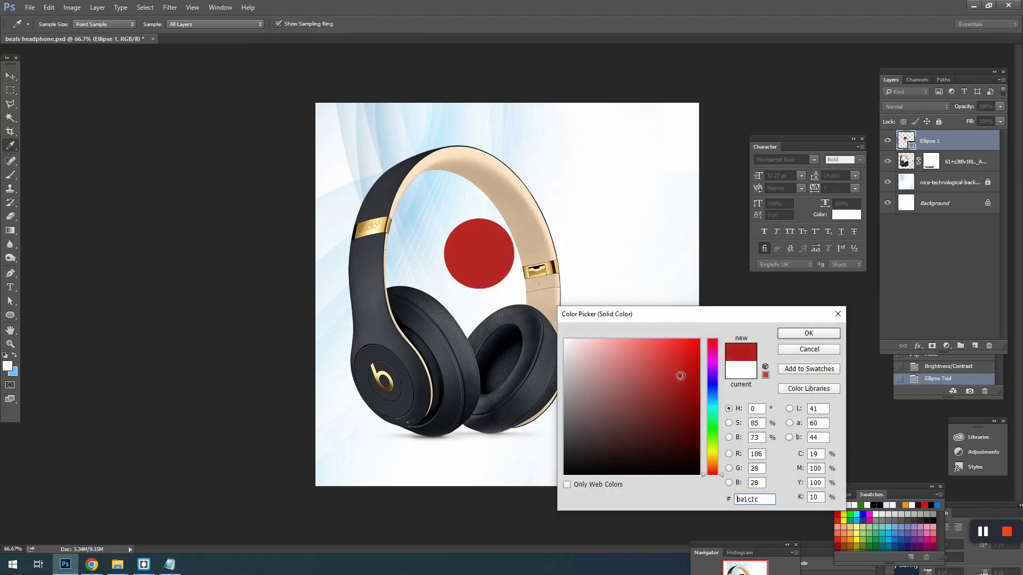
left_click(783, 335)
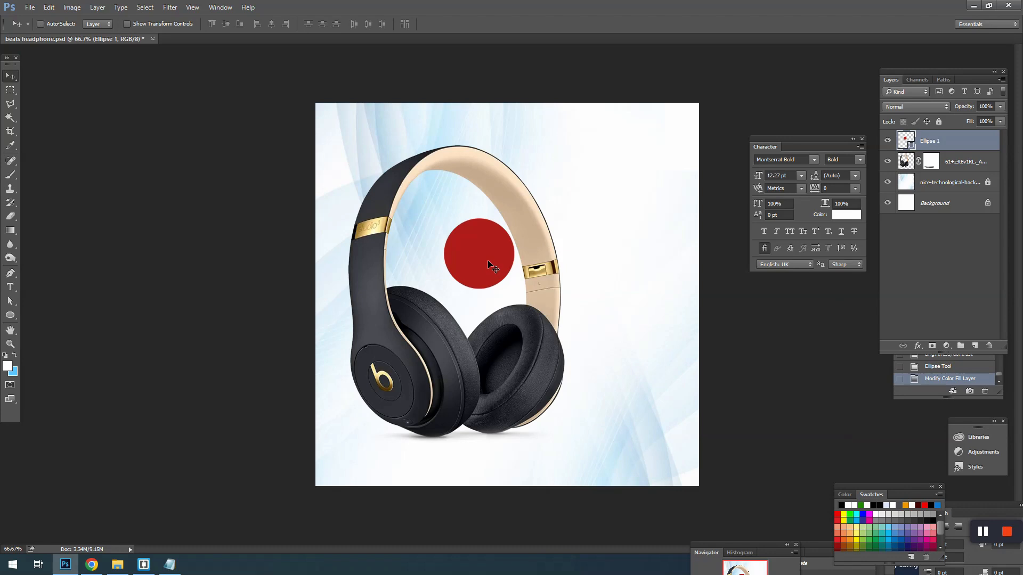
- Duplicate the red circle, enlarge the copy from its centre to nearly twice the size, and lower its opacity to 58%
key("ctrl+j")
key("ctrl+t")
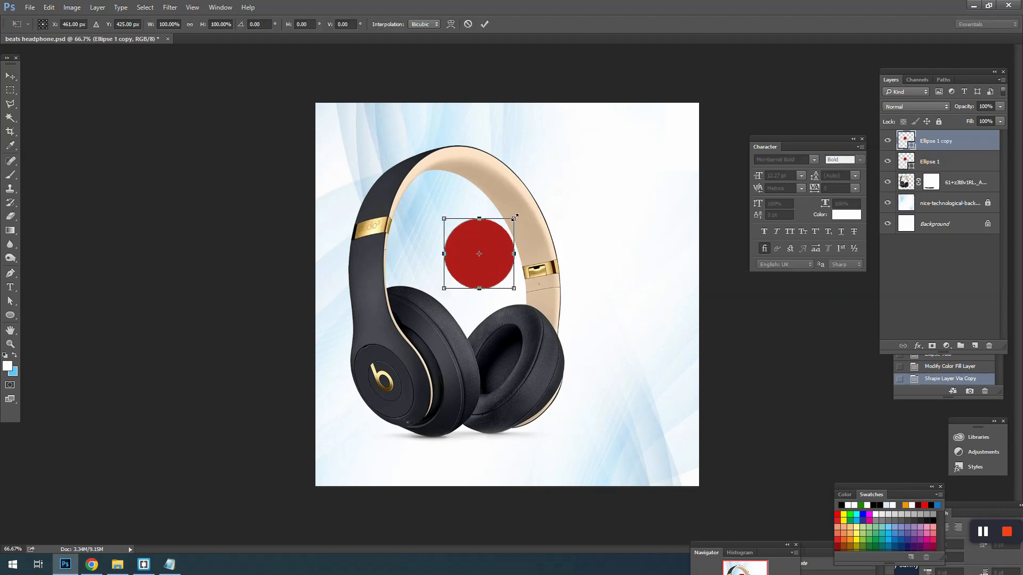
left_click_drag(514, 218, 549, 186)
key("Return")
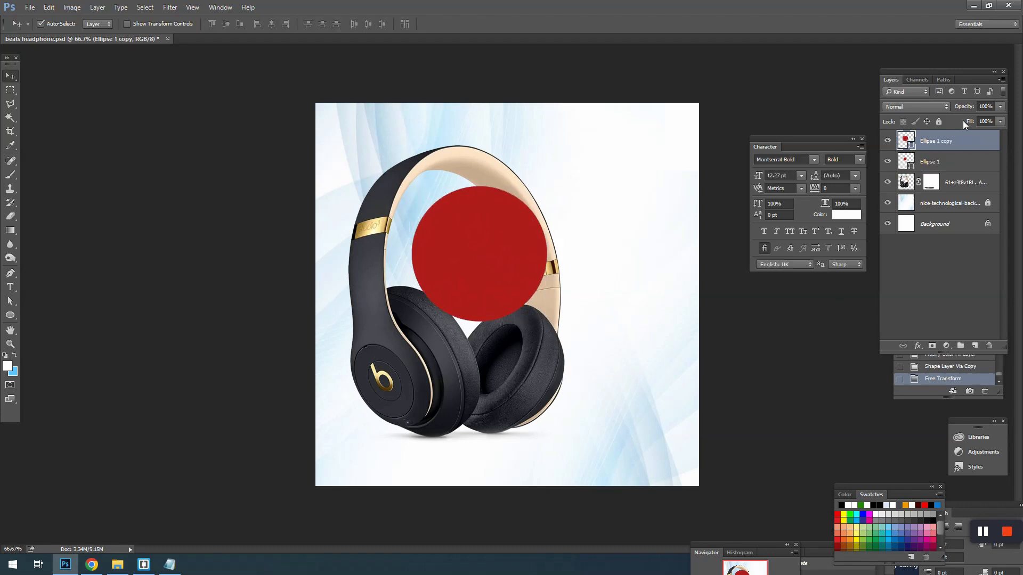
scroll(986, 108, "down", 20)
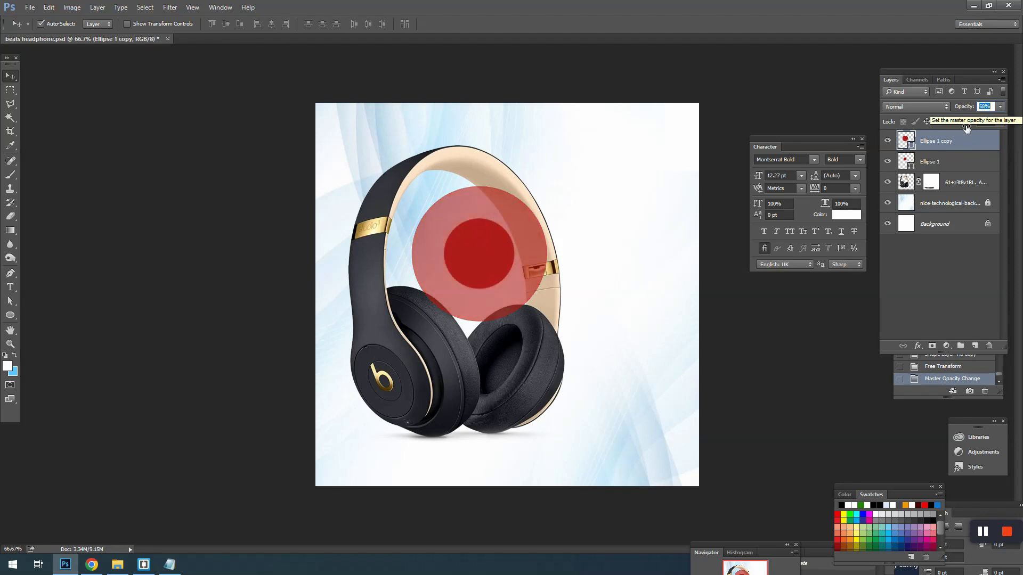
- Scale the solid inner circle to about 67% and the translucent outer circle to about 66%, keeping them concentric
left_click(934, 161)
key("ctrl+t")
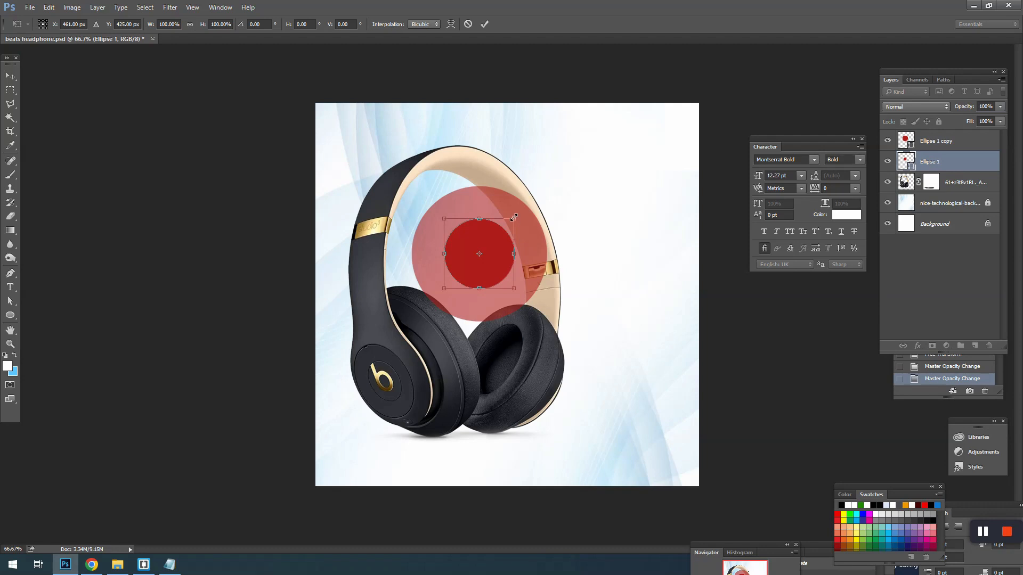
left_click_drag(514, 218, 503, 230)
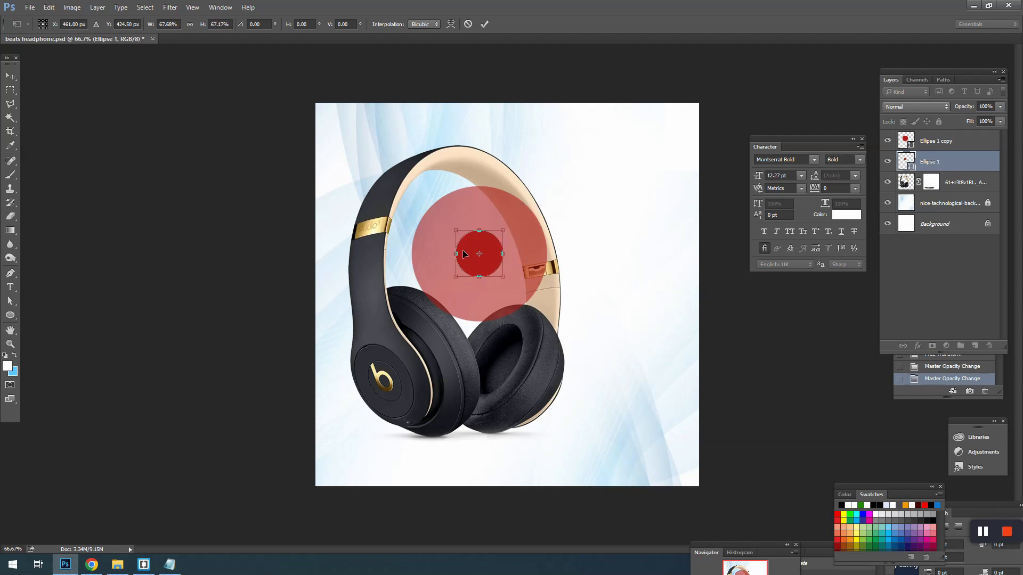
key("Return")
key("alt+bracketright")
key("ctrl+t")
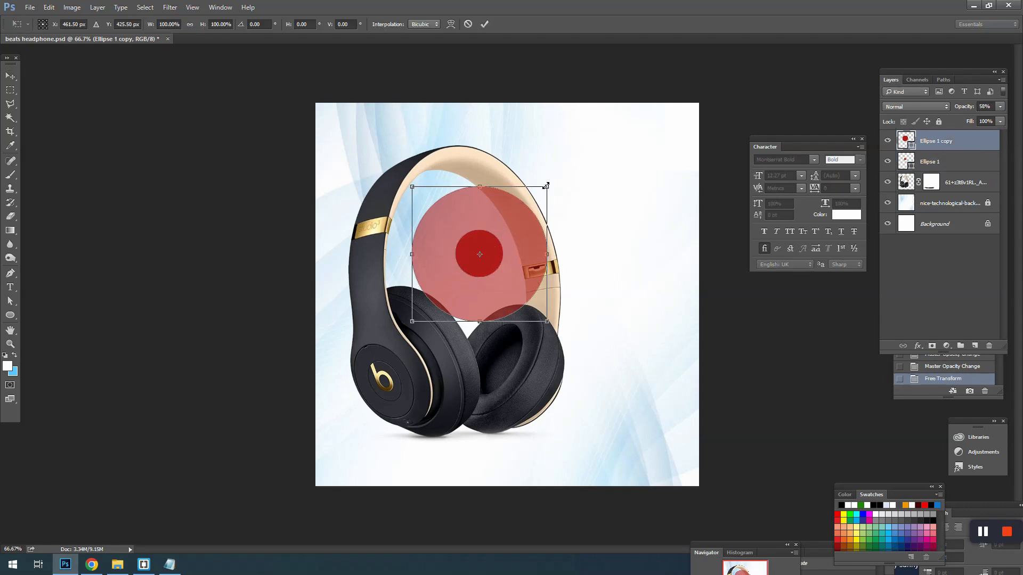
left_click_drag(546, 186, 525, 209)
key("Return")
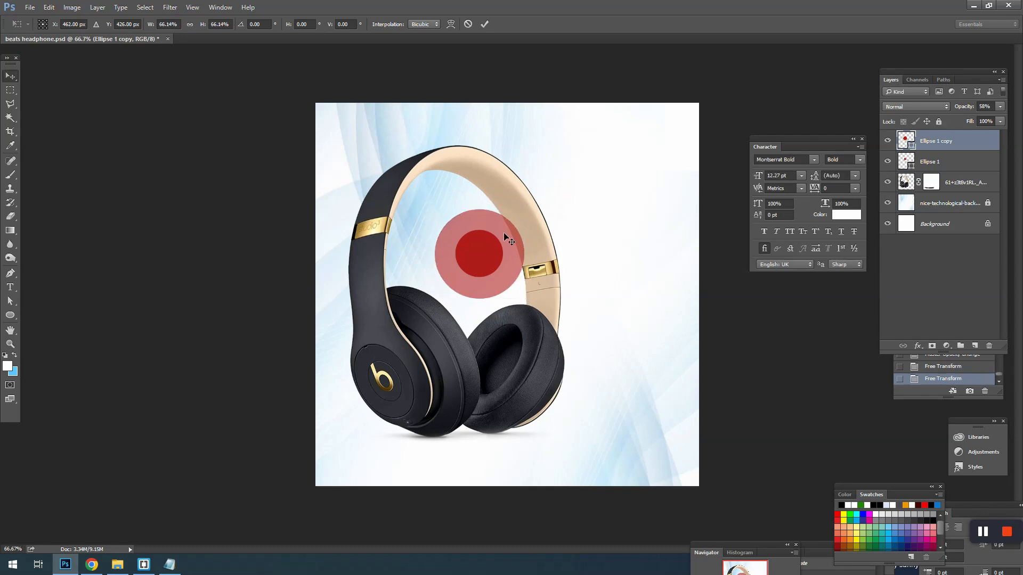
- Duplicate the translucent circle, enlarge the copy from its centre until it spans the headband, and reduce its opacity to 36%
key("ctrl+j")
key("ctrl+t")
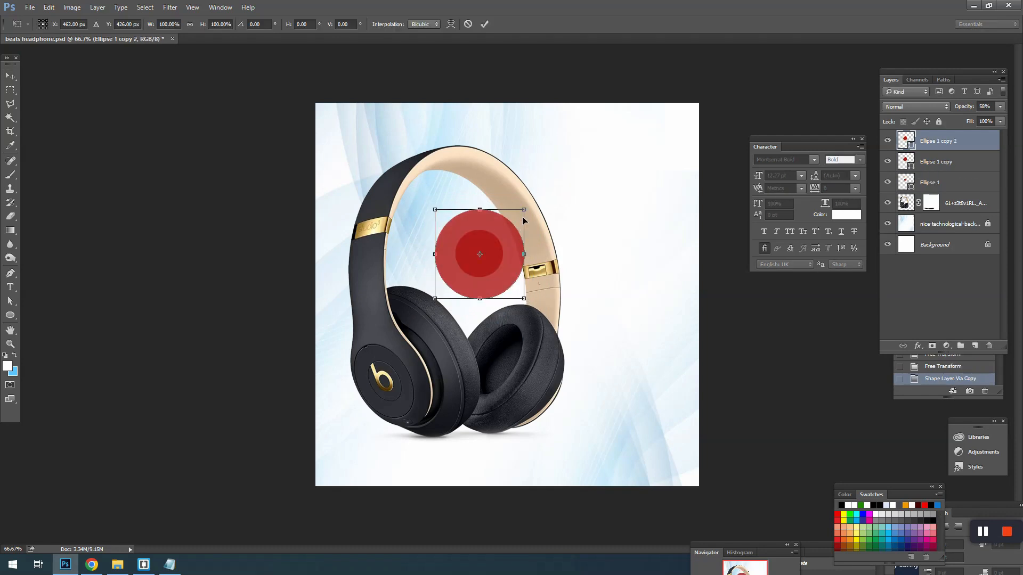
left_click_drag(523, 217, 613, 193)
key("Return")
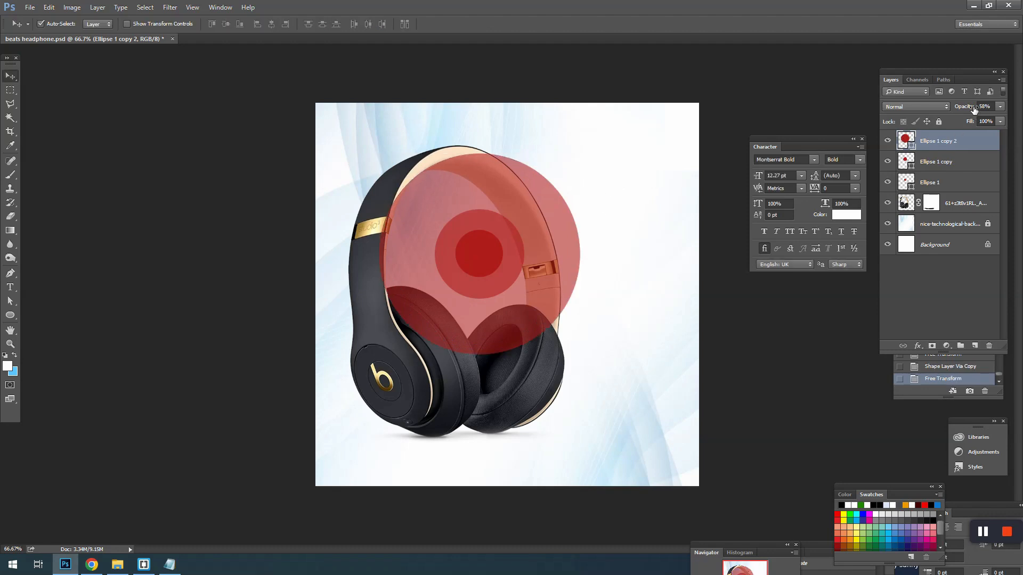
scroll(983, 106, "down", 17)
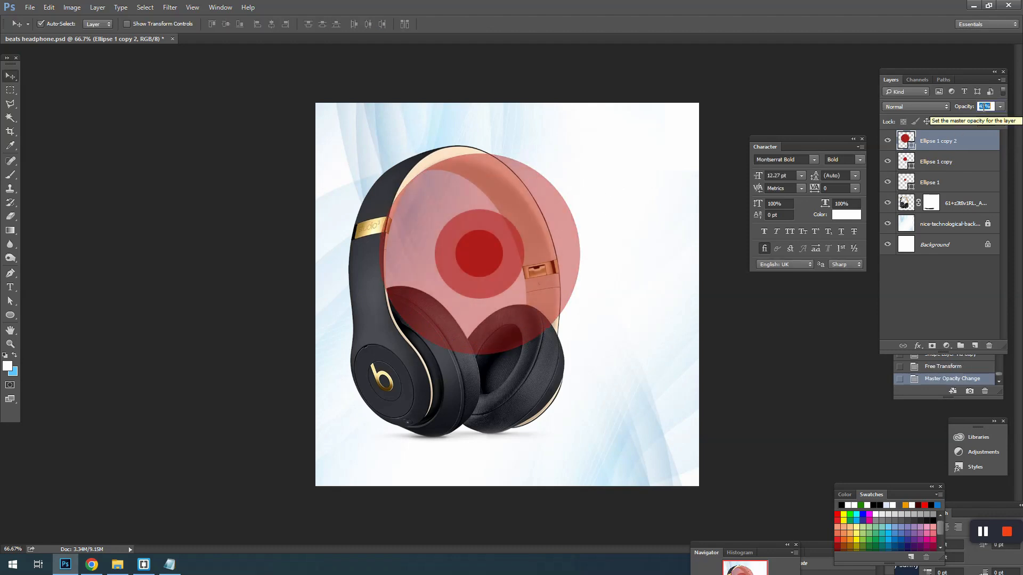
- Lower the middle circle's opacity to 41% and reselect the largest circle
key("alt+bracketleft")
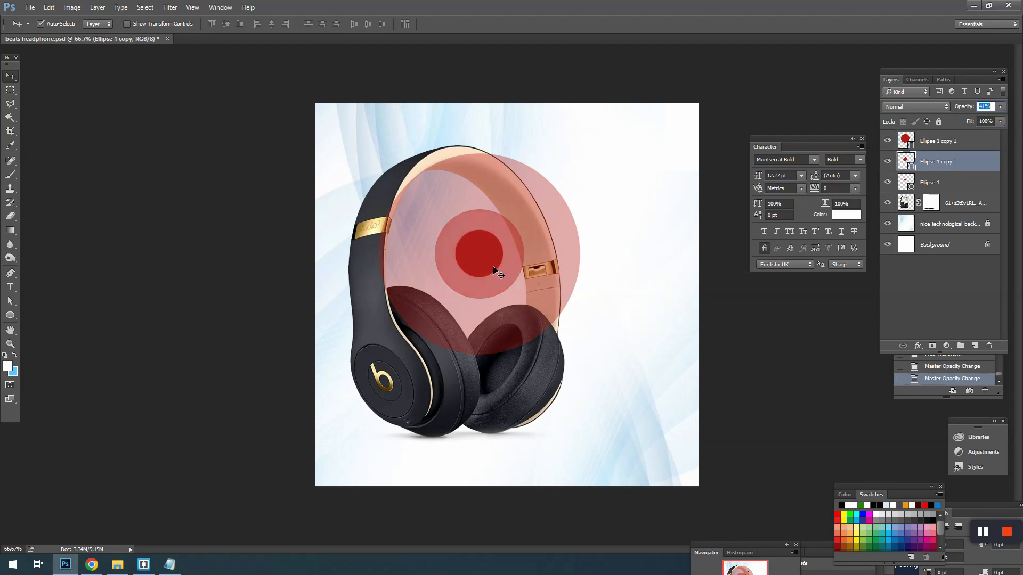
key("alt+bracketright")
key("ctrl+t")
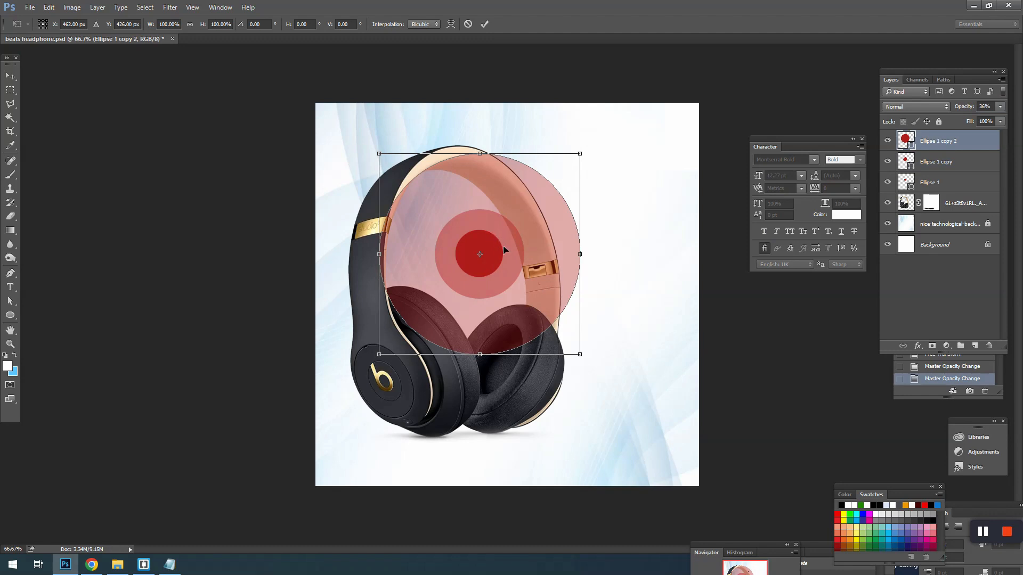
key("Return")
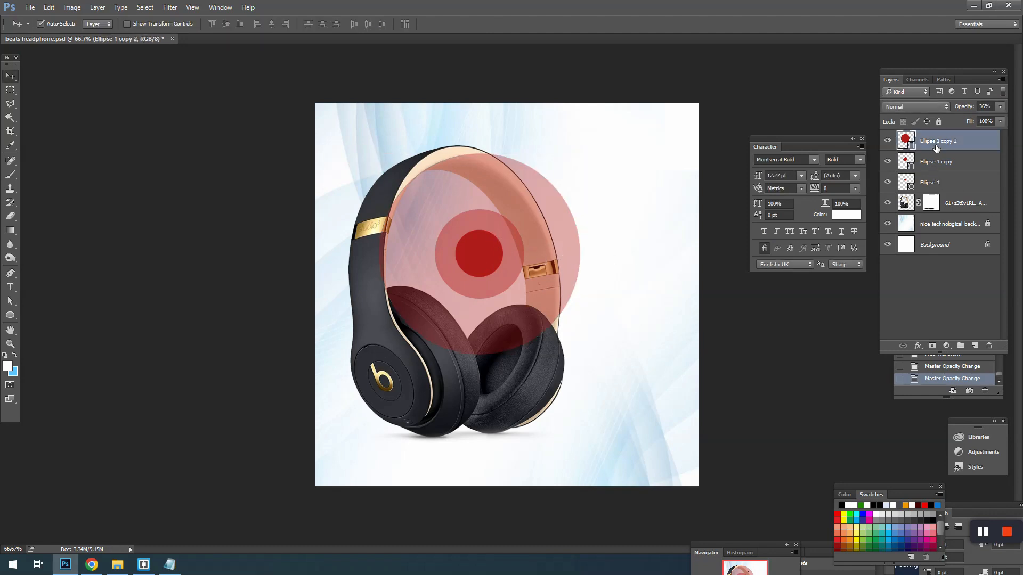
- Reorder the circle layers with the smallest on top and the largest directly above the headphone layer, then select the largest
left_click_drag(937, 148, 935, 170)
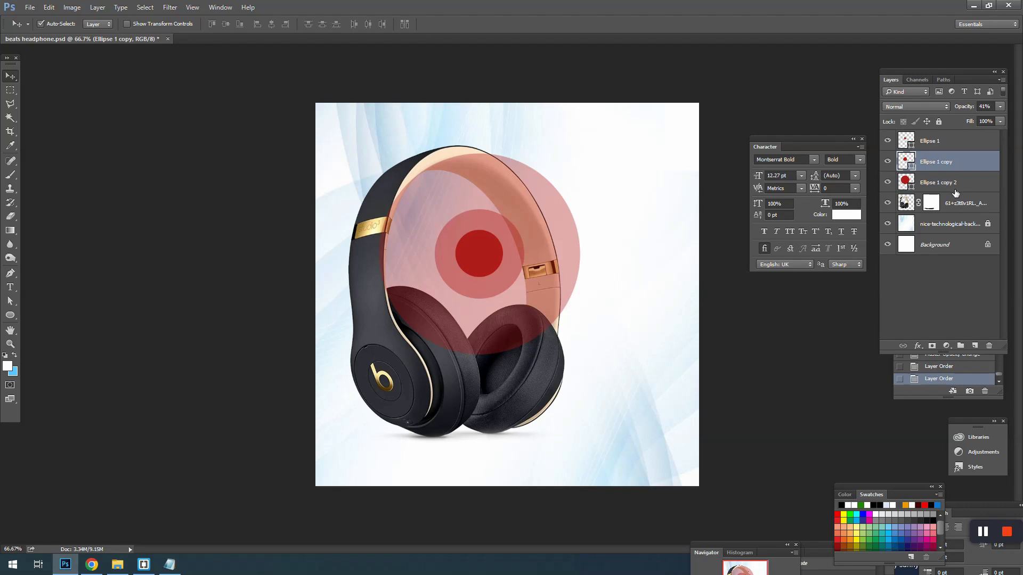
left_click(932, 181)
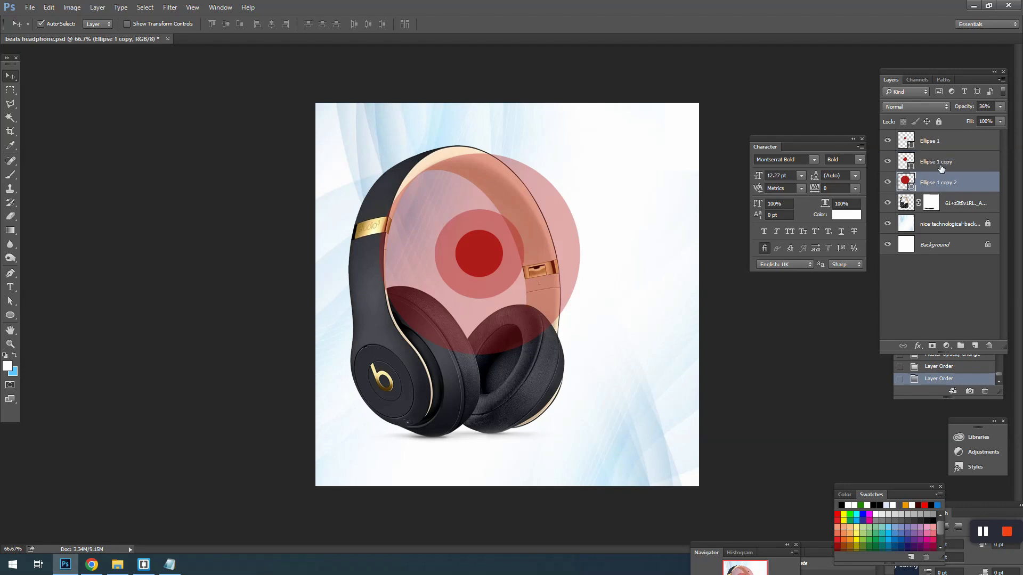
- Select all three circle layers and scale them together to about 78%
left_click(930, 141, "shift")
key("ctrl+t")
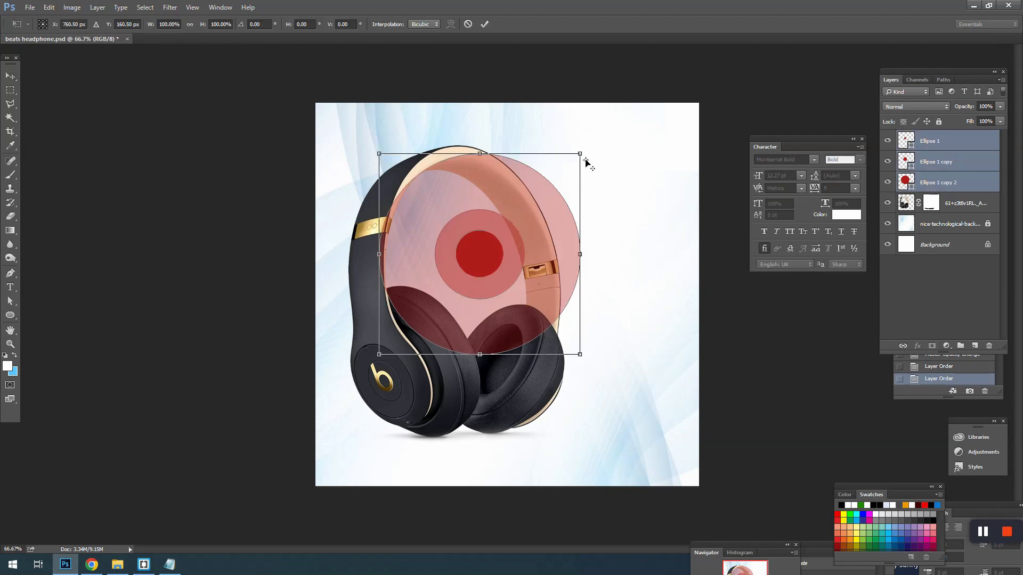
left_click_drag(581, 154, 558, 176)
left_click_drag(536, 221, 535, 209)
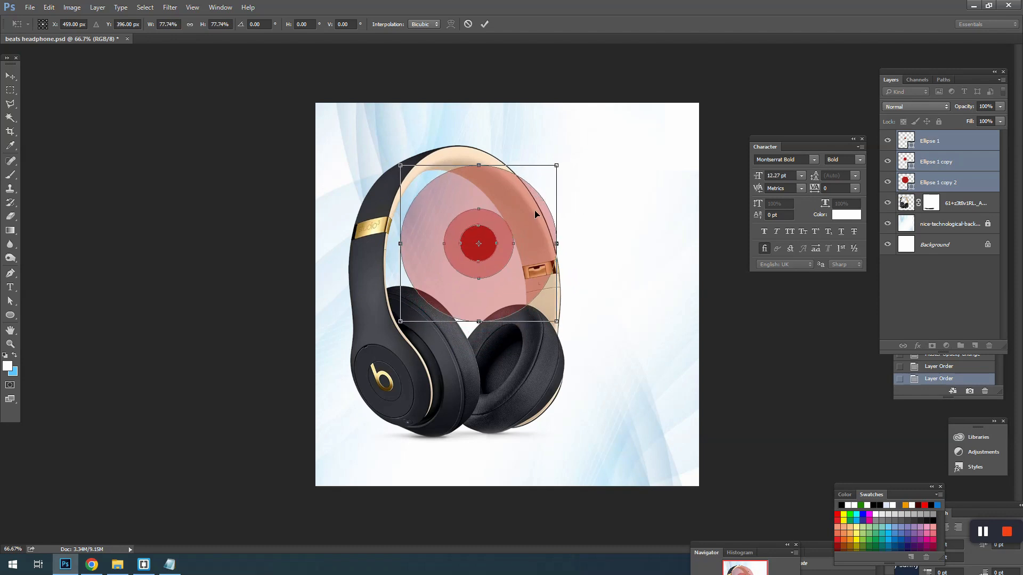
key("Return")
- Move the three circle layers beneath the headphone layer and place the circles, scaled down further, near the canvas's upper-right corner
left_click_drag(937, 195, 937, 135)
left_click_drag(480, 236, 587, 211)
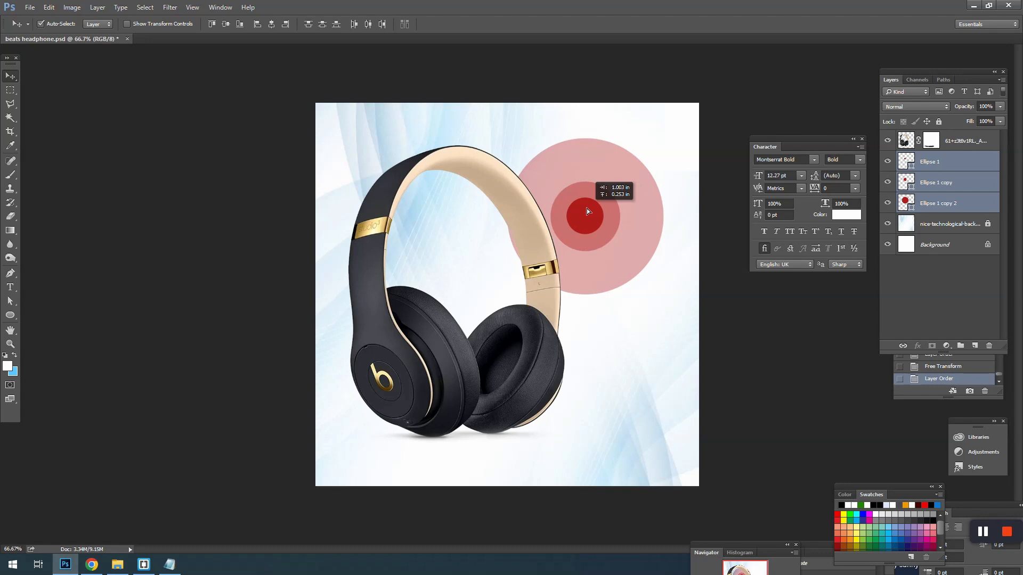
key("ctrl+t")
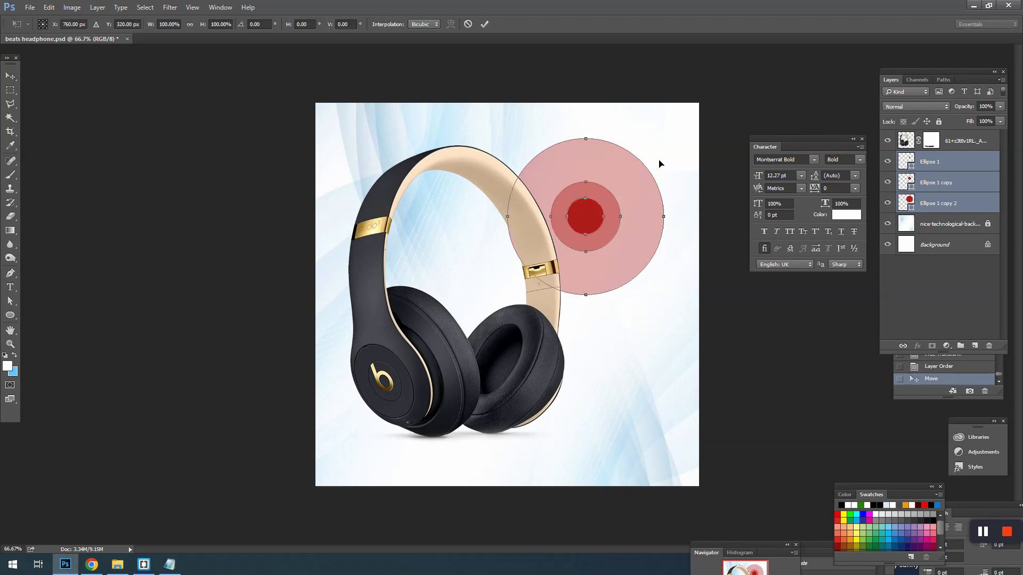
left_click_drag(663, 139, 633, 163)
left_click_drag(624, 186, 677, 128)
key("Return")
- Enlarge the largest circle to about 130% and the middle circle to about 124%, keeping them concentric
left_click(642, 176)
key("ctrl+t")
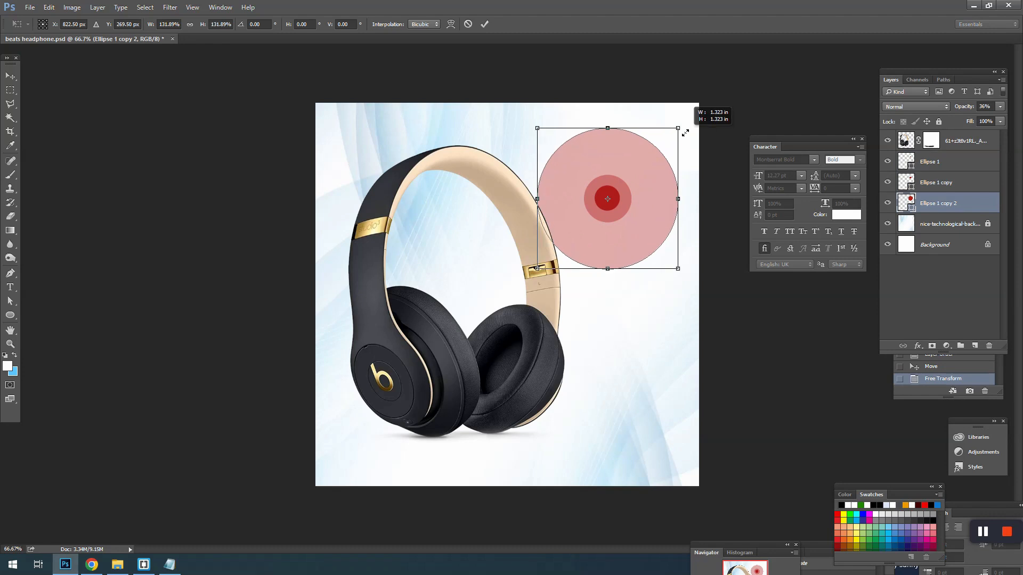
key("Return")
left_click(626, 186)
key("ctrl+t")
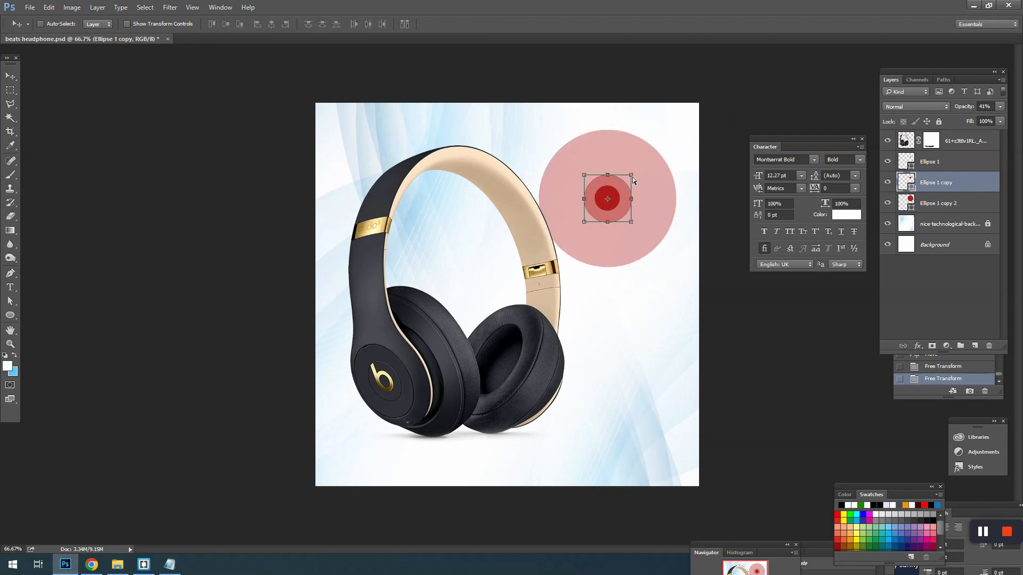
left_click_drag(633, 173, 641, 169)
key("Return")
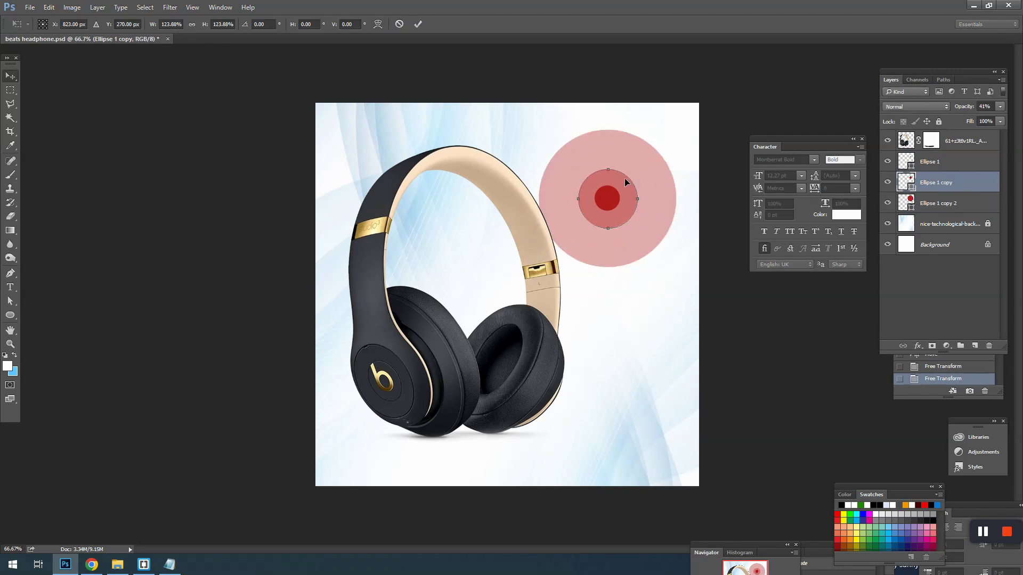
- Lower the opacity of the largest circle and the middle circle to make both much paler
left_click(619, 202, "shift")
left_click(714, 221)
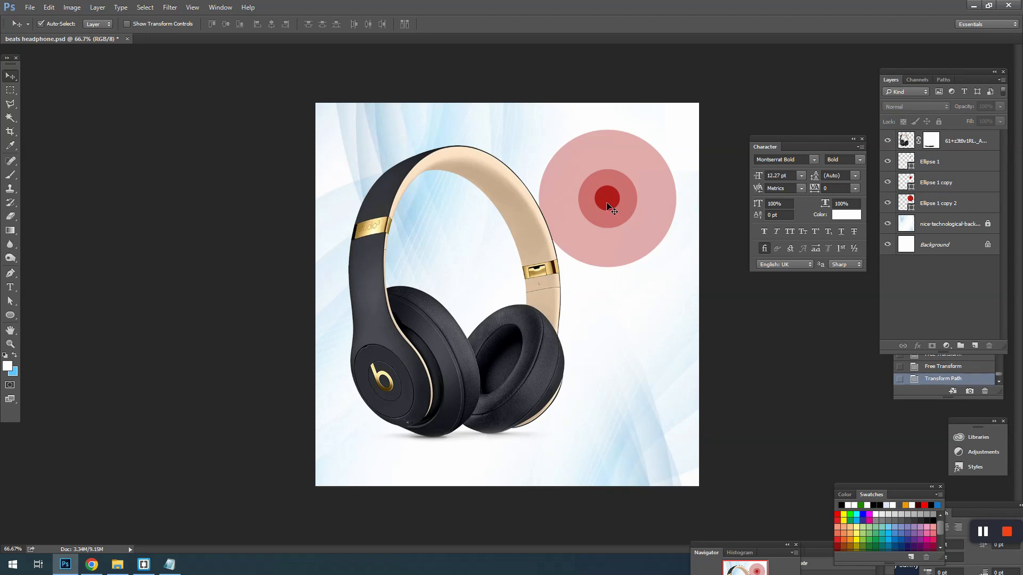
left_click(611, 208)
left_click(633, 201, "shift")
left_click(657, 205, "shift")
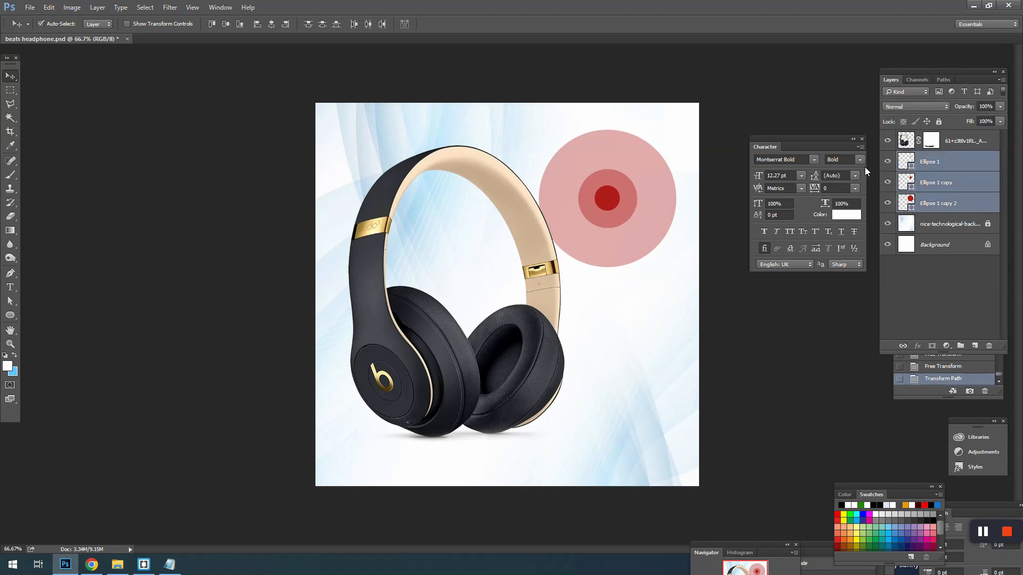
left_click(658, 222)
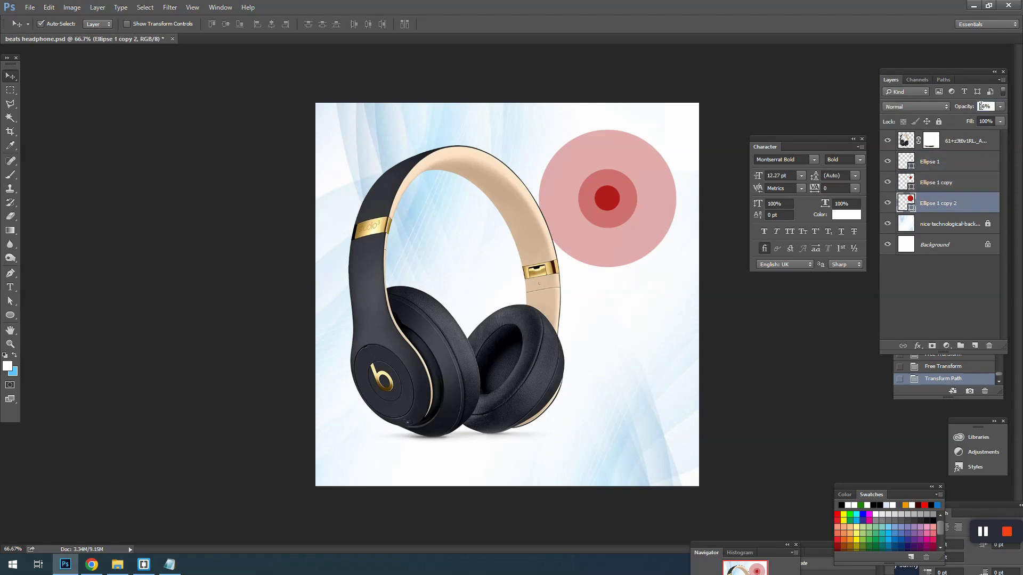
scroll(981, 106, "down", 14)
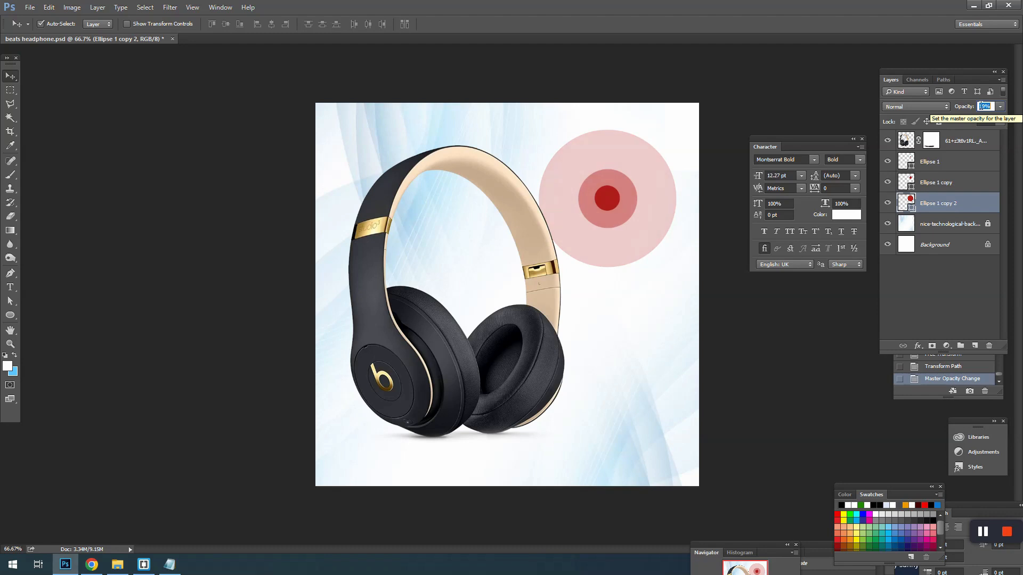
left_click(627, 195)
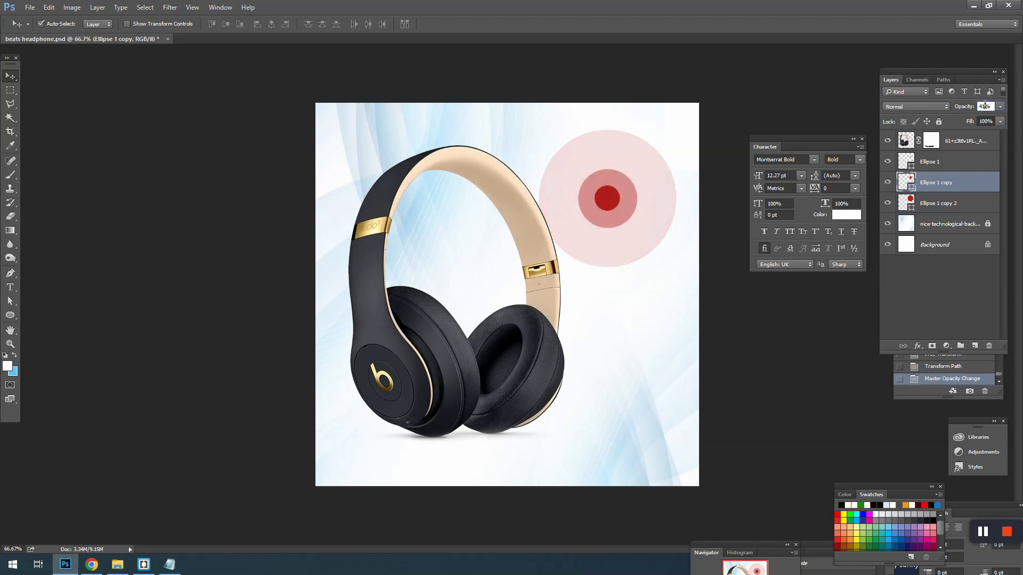
scroll(985, 105, "down", 3)
scroll(985, 105, "down", 2)
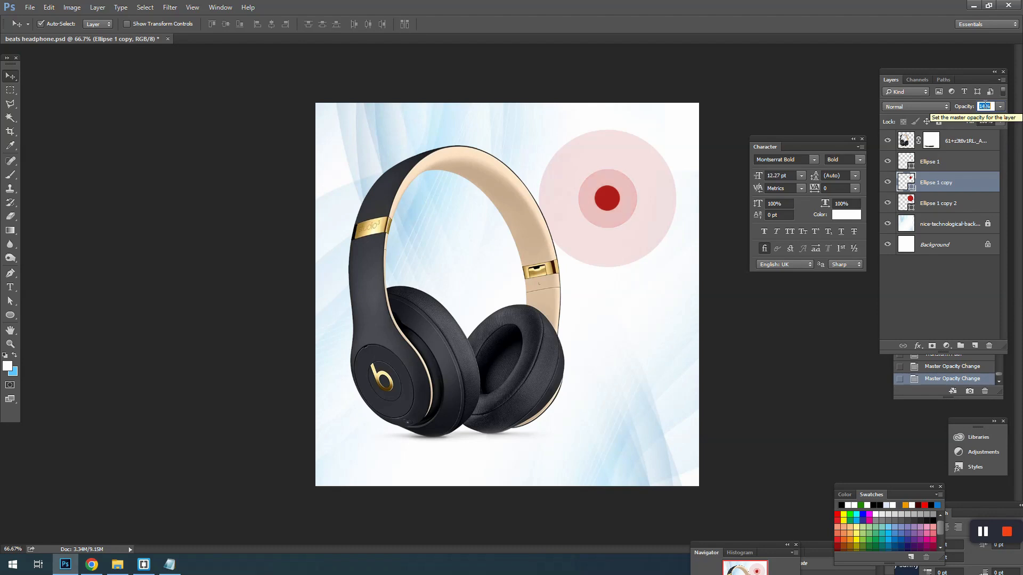
- Set the smallest circle's opacity to 57%
left_click(613, 200)
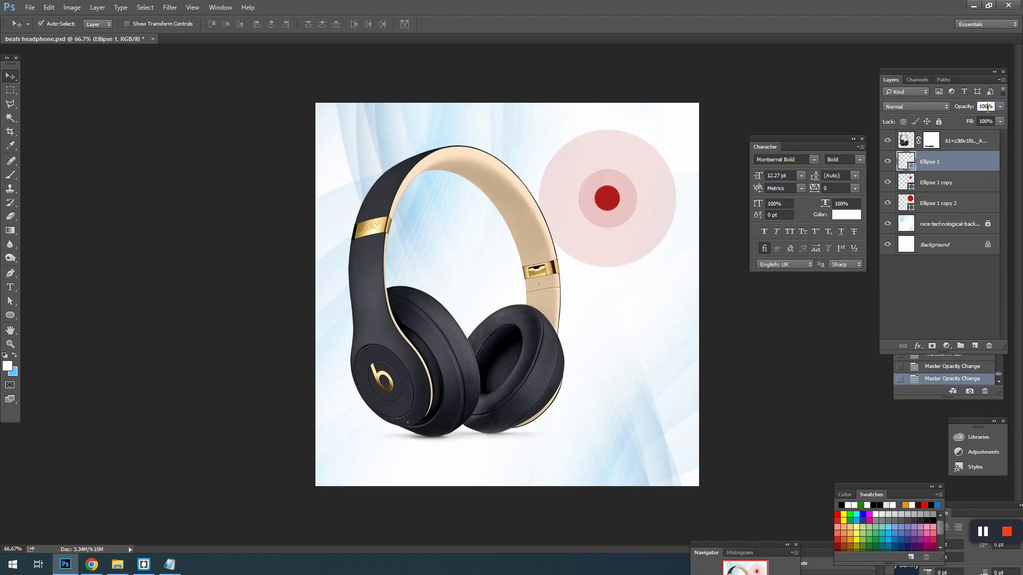
scroll(986, 107, "down", 6)
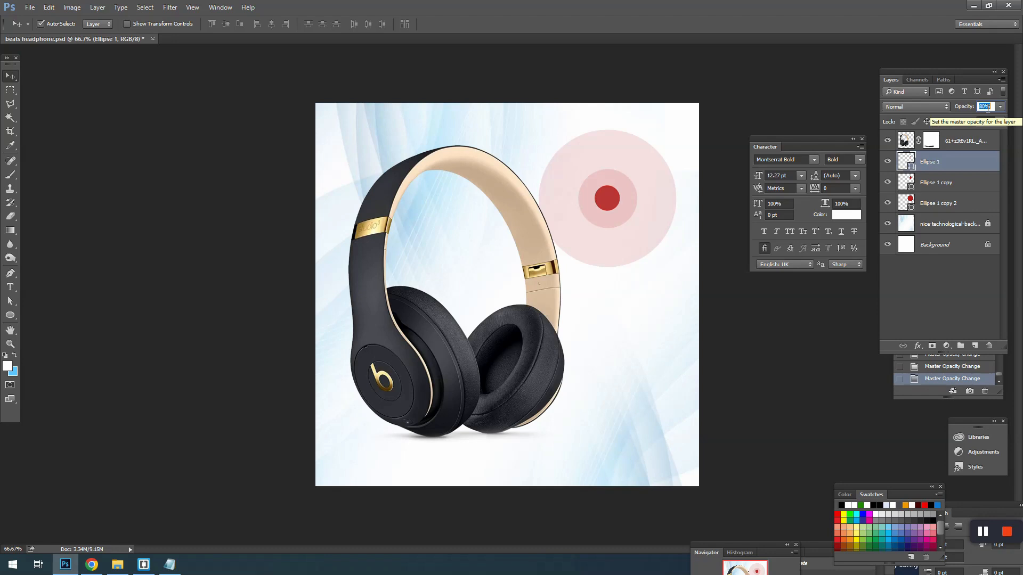
scroll(988, 107, "down", 6)
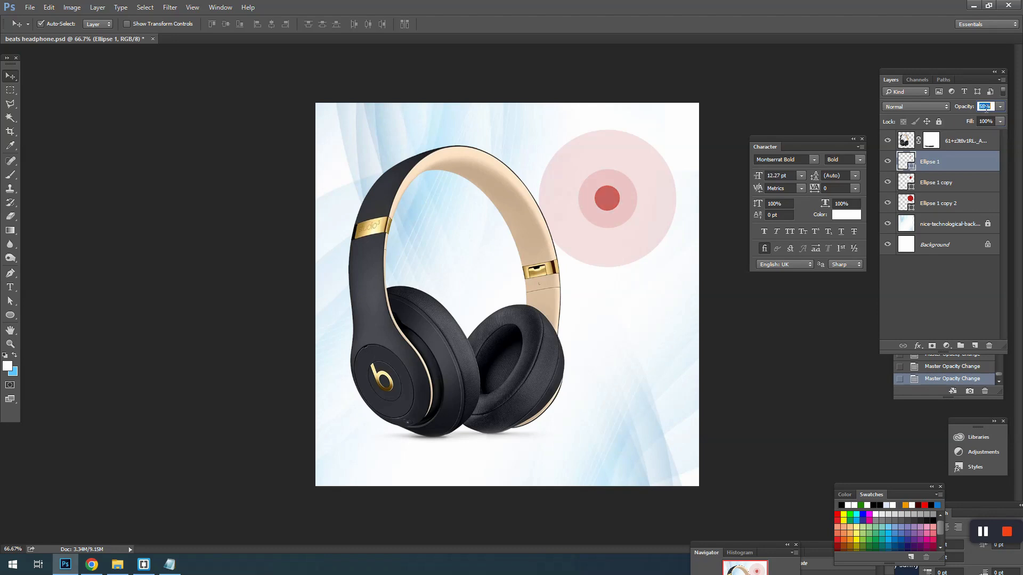
key("Down")
key("Down")
- Move the circle set behind the top of the headband and place a smaller duplicate near the headphone's left side
left_click_drag(674, 158, 500, 171)
left_click_drag(519, 143, 410, 258)
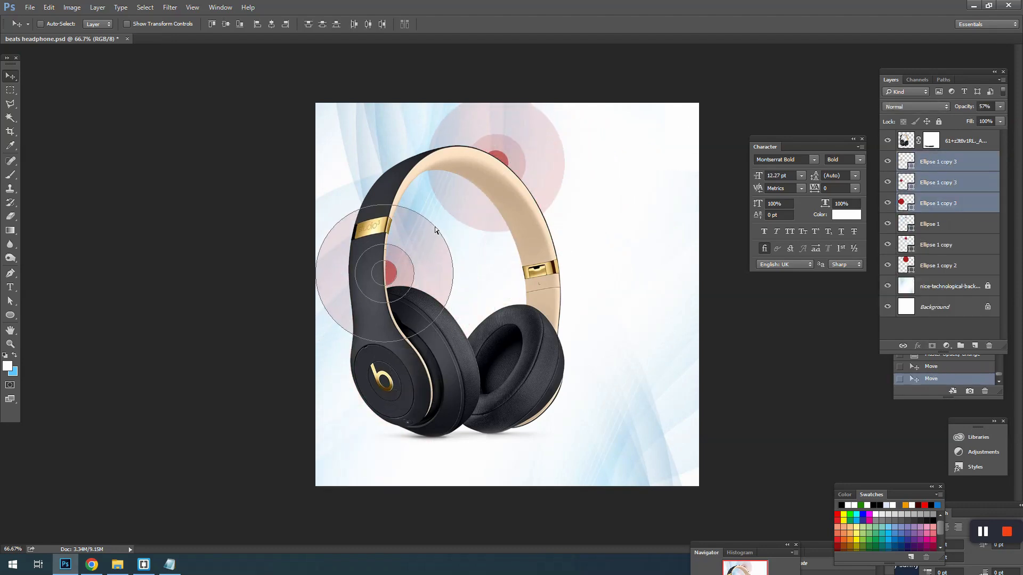
key("ctrl+t")
left_click_drag(454, 209, 445, 246)
key("Return")
- Shift the headphone slightly left, reposition the larger circle set behind the headband's upper right, and scale that set to about 88%
left_click_drag(606, 132, 521, 158)
left_click(604, 337)
mouse_move(524, 343)
left_mouse_down()
mouse_move(516, 317)
mouse_move(516, 331)
left_mouse_up()
left_click_drag(587, 160, 558, 196)
left_click(513, 211, "shift")
key("ctrl+t")
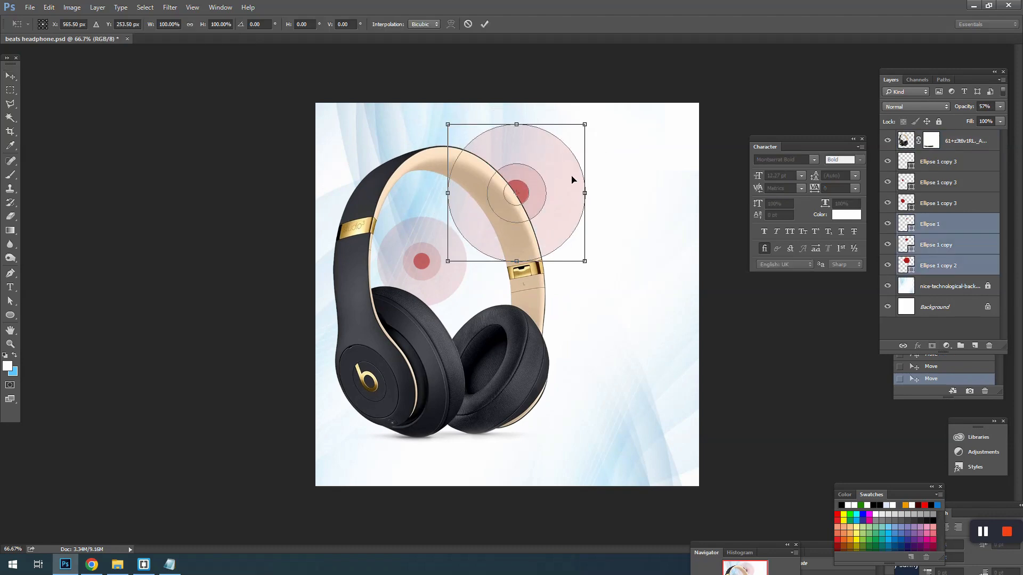
left_click_drag(587, 127, 577, 133)
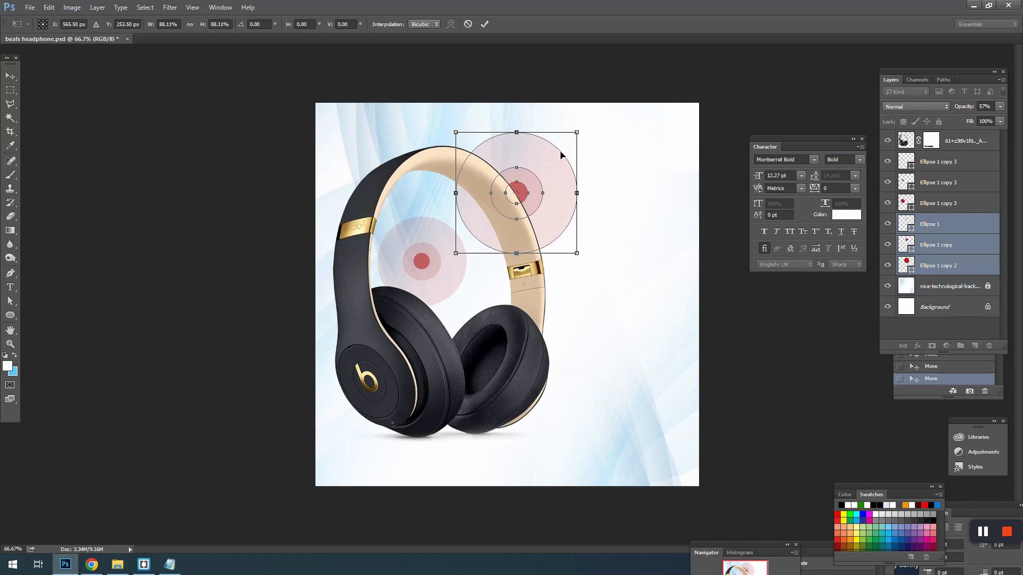
key("Return")
- Scale the headphone down proportionally and reposition it in the lower middle of the poster
left_click(482, 244)
key("ctrl+t")
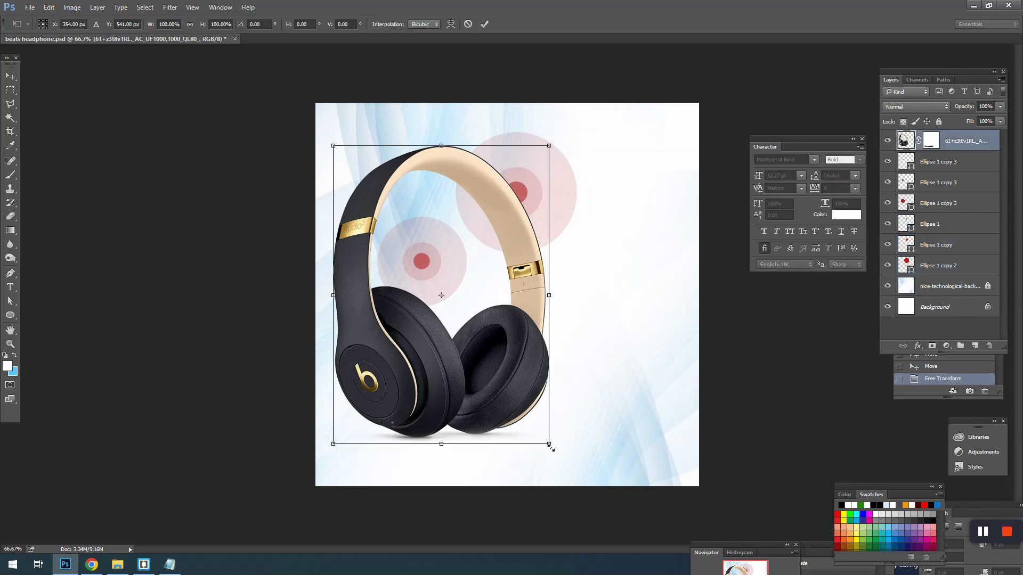
left_click_drag(551, 448, 535, 410)
left_click_drag(508, 366, 535, 388)
key("Return")
- Scale the smaller circle set to about 67% and place it inside the headband, just above the left ear cup
left_click(453, 270)
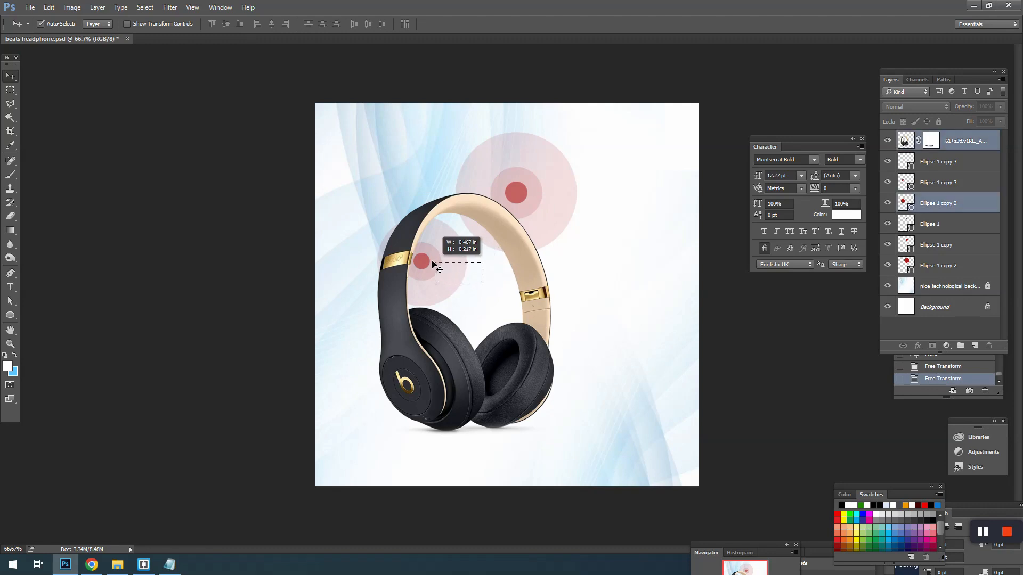
left_click_drag(427, 290, 366, 327)
key("ctrl+t")
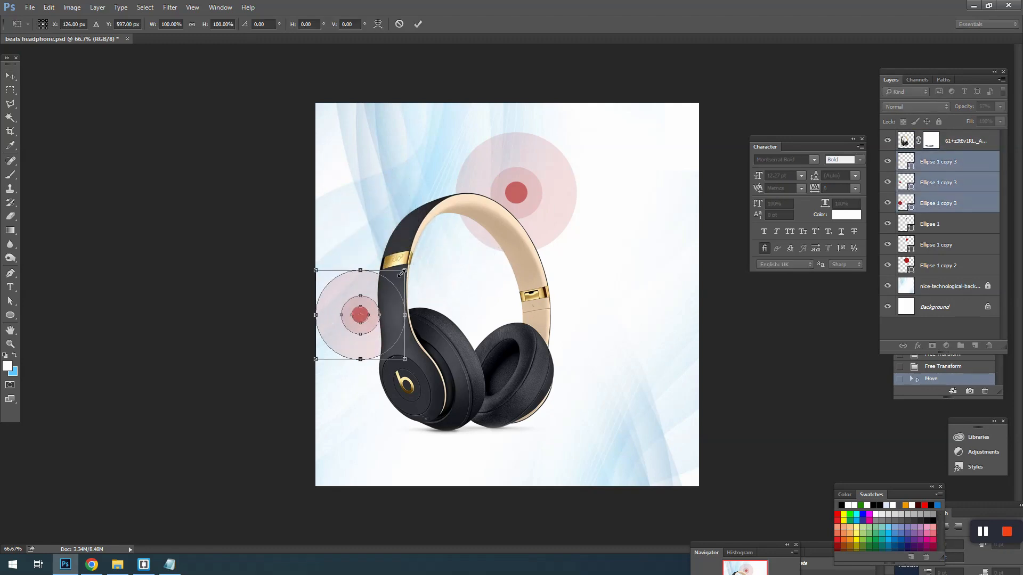
left_click_drag(405, 270, 462, 278)
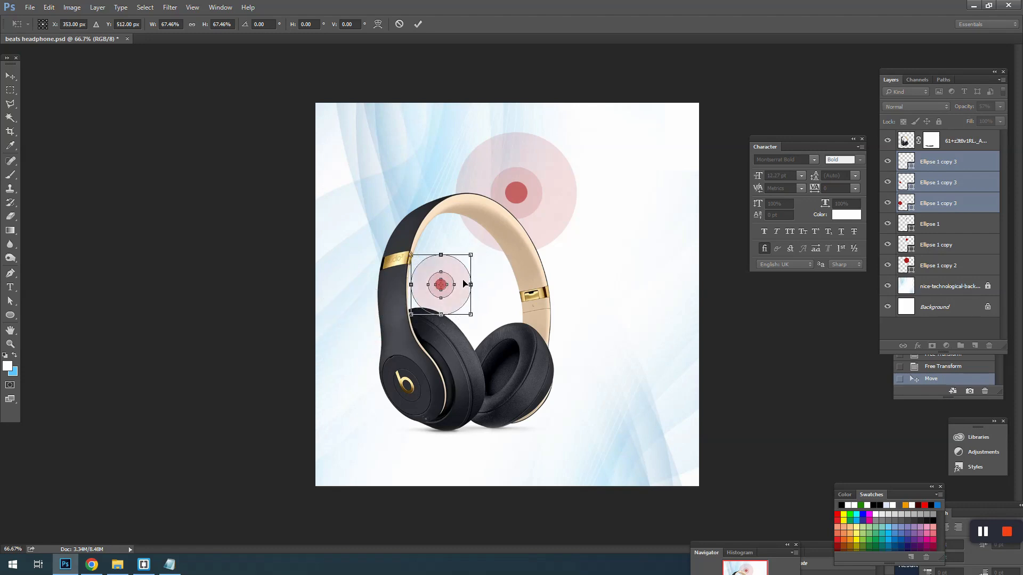
key("Return")
left_click_drag(587, 393, 367, 211)
left_click_drag(503, 234, 479, 240)
left_click(586, 270)
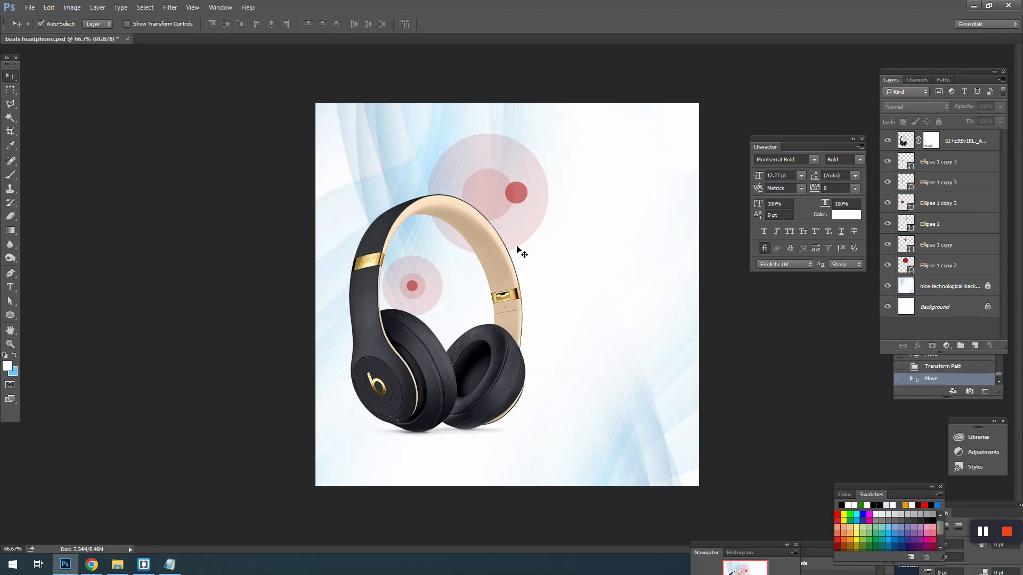
key("ctrl+z")
- Shift the headphone and both circle sets left together, nudge the headphone slightly back to the right, and save the document
left_click_drag(610, 146, 401, 393)
left_click_drag(452, 386, 421, 391)
left_click(560, 354)
mouse_move(510, 375)
left_mouse_down()
mouse_move(535, 368)
mouse_move(519, 372)
left_mouse_up()
left_click(624, 374)
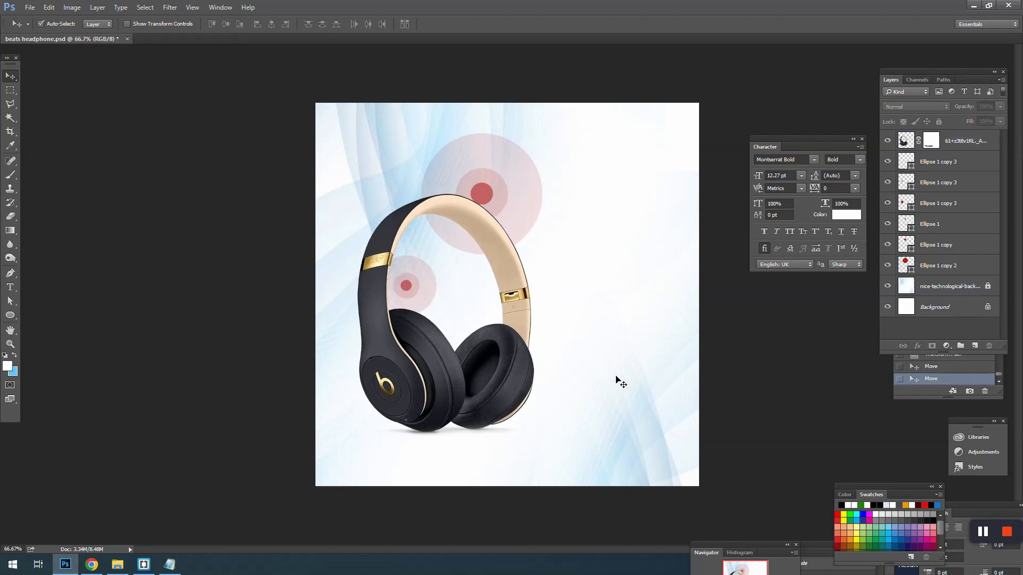
key("ctrl+s")
- Copy the title "Beats Studio3 Wireless Noise Cancelling On-Ear Headphones" from the Notepad text file and return to Photoshop
left_click(170, 564)
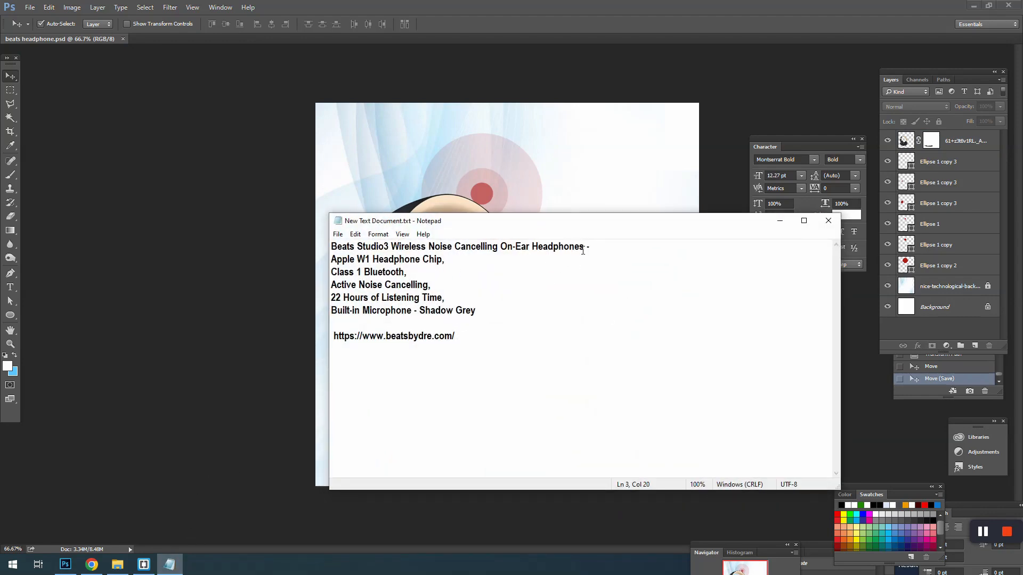
left_click_drag(583, 250, 329, 246)
left_click(475, 39)
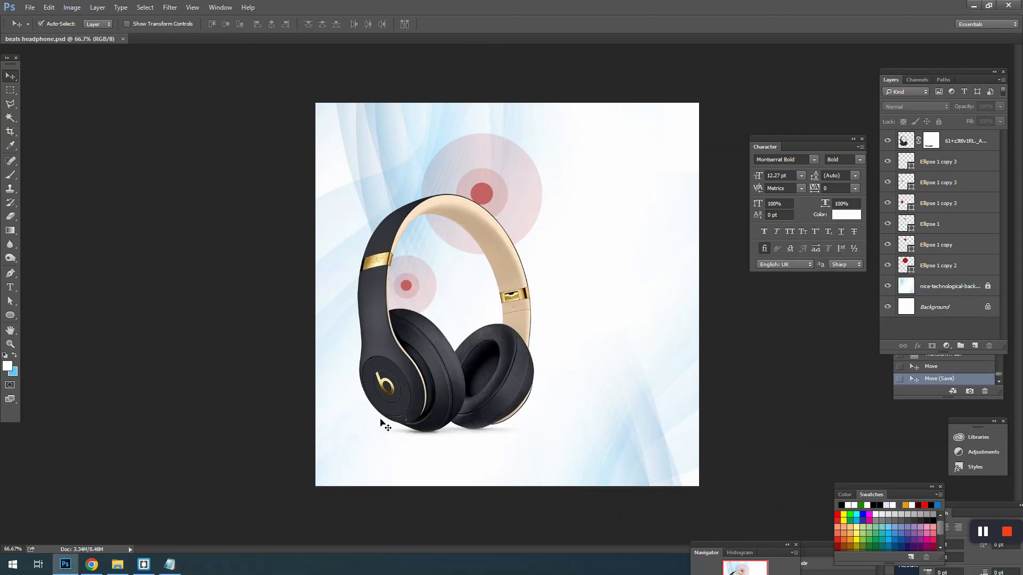
- Move the headphone and both circle sets together slightly up and to the left
left_click_drag(584, 437, 384, 187)
left_click_drag(473, 212, 458, 207)
left_click(573, 238)
- Paste the copied title as a new text line beside the headphone and colour it red, d20008
key("t")
left_click(559, 246)
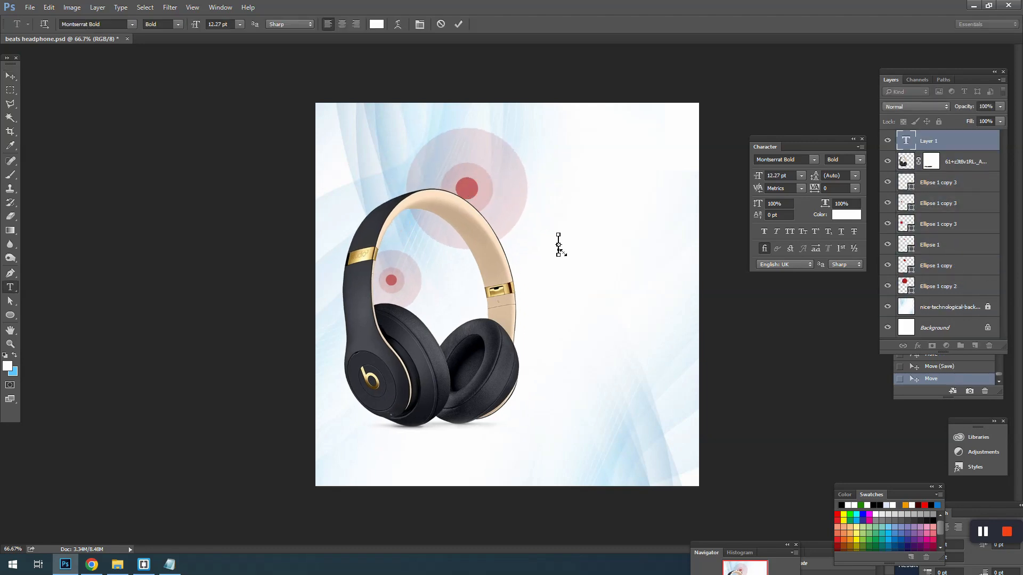
key("ctrl+v")
left_click(376, 23)
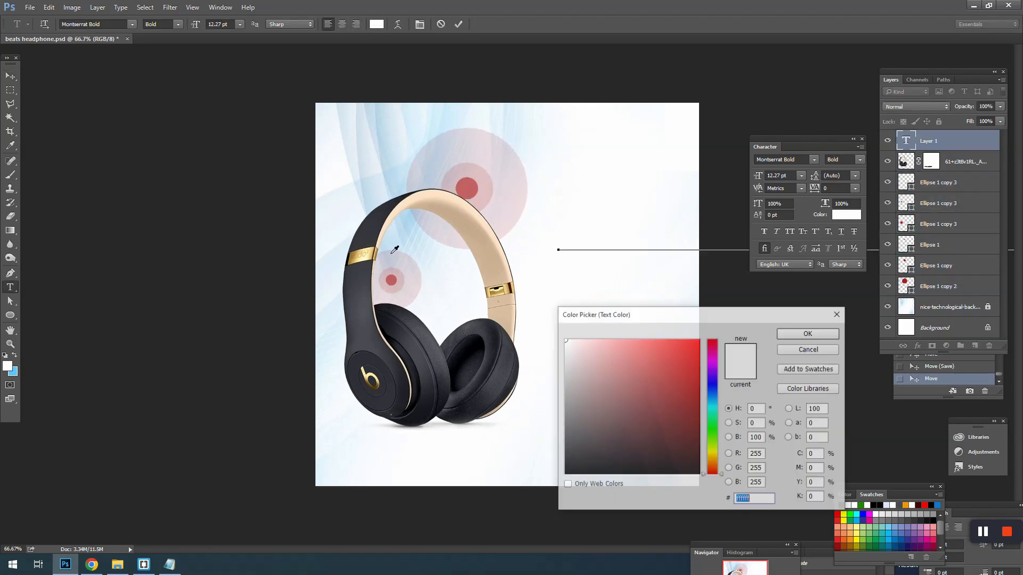
type("c35d61")
left_click_drag(674, 361, 699, 362)
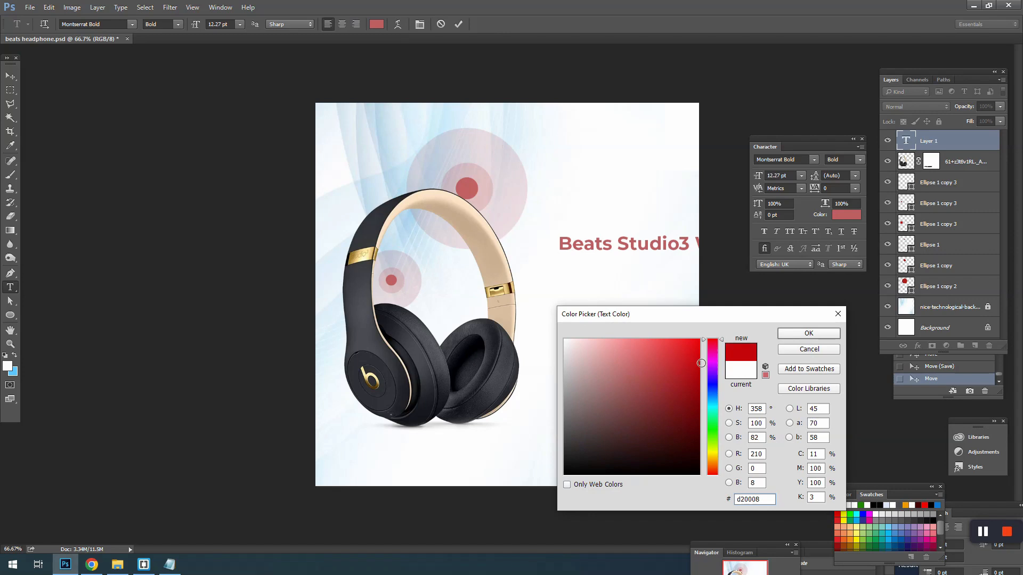
left_click(808, 335)
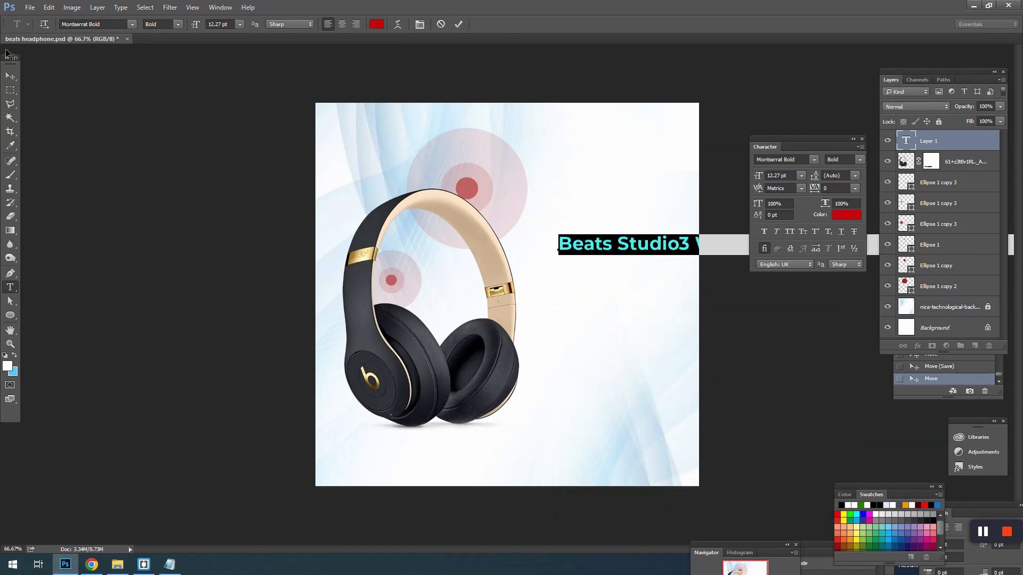
- Scale the title text to about 71% and move it to the top of the poster, above the large circles
left_click(11, 76)
key("ctrl+t")
left_click_drag(560, 254, 461, 138)
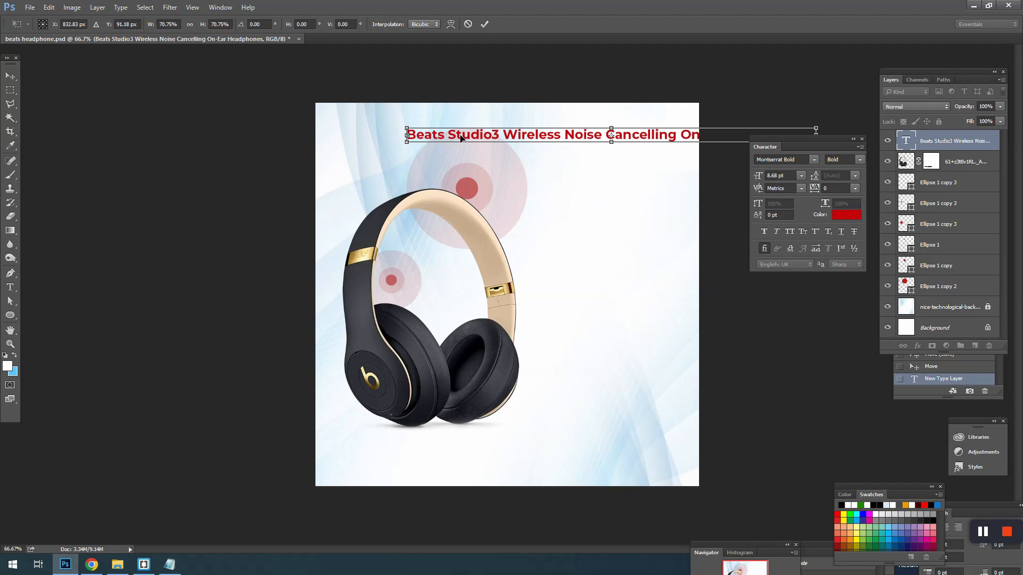
key("Return")
- Break the title into three lines: Beats Studio3, Wireless Noise Cancelling, and On-Ear Headphones
key("t")
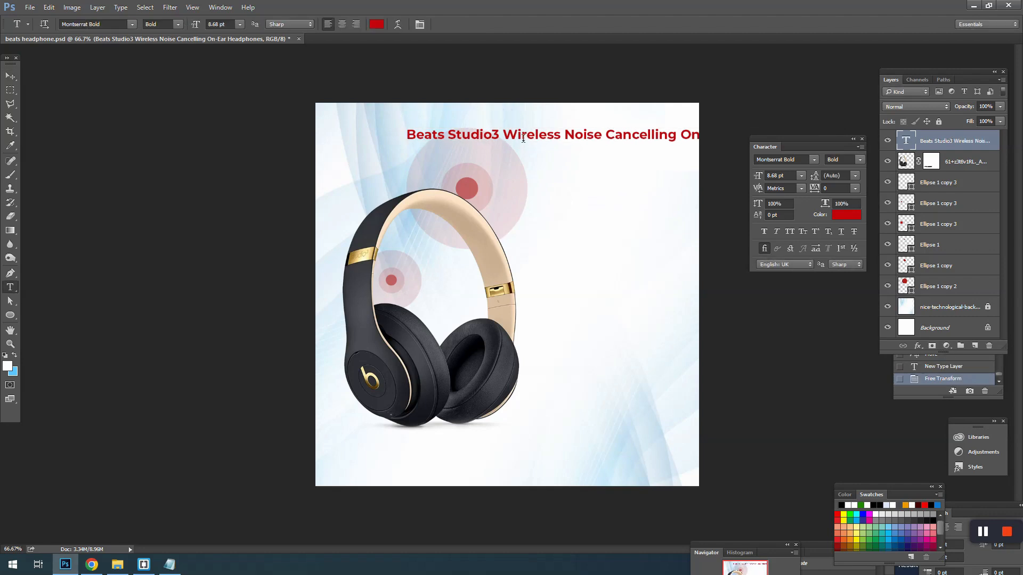
left_click(499, 136)
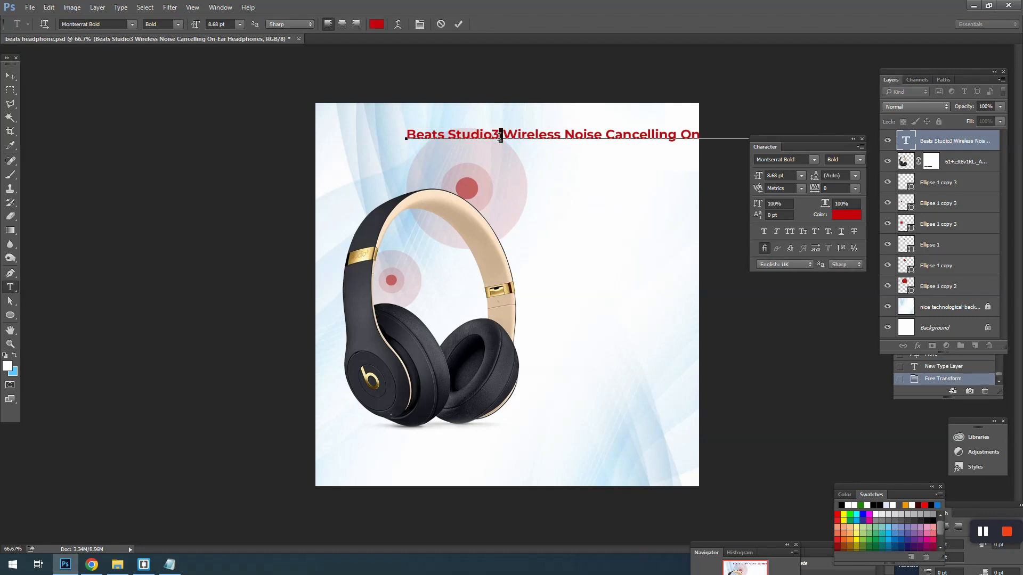
key("Return")
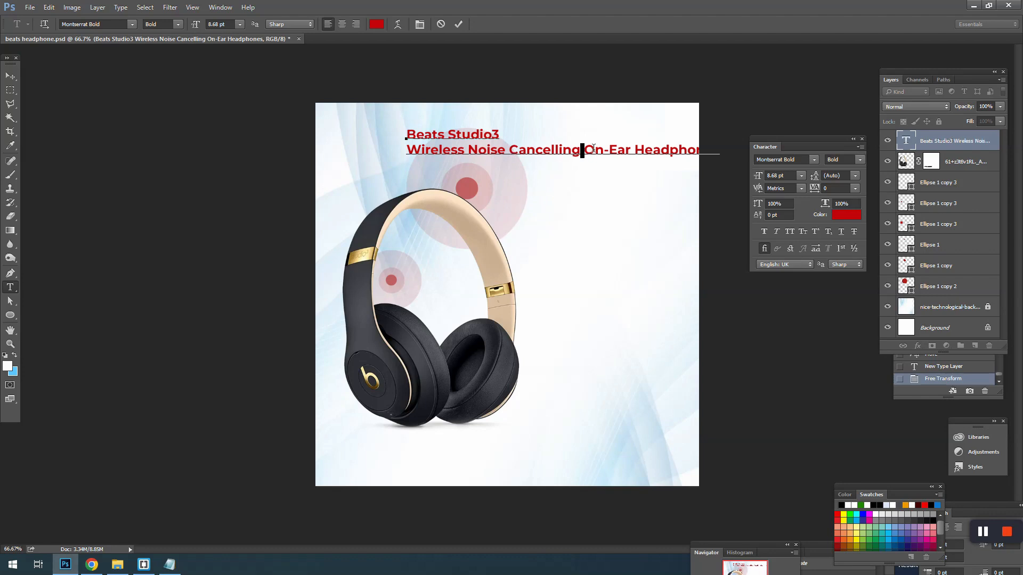
key("Return")
- Move the three-line title to the right of the large circles and enlarge it slightly to 9.04 pt
left_click_drag(622, 212, 650, 185)
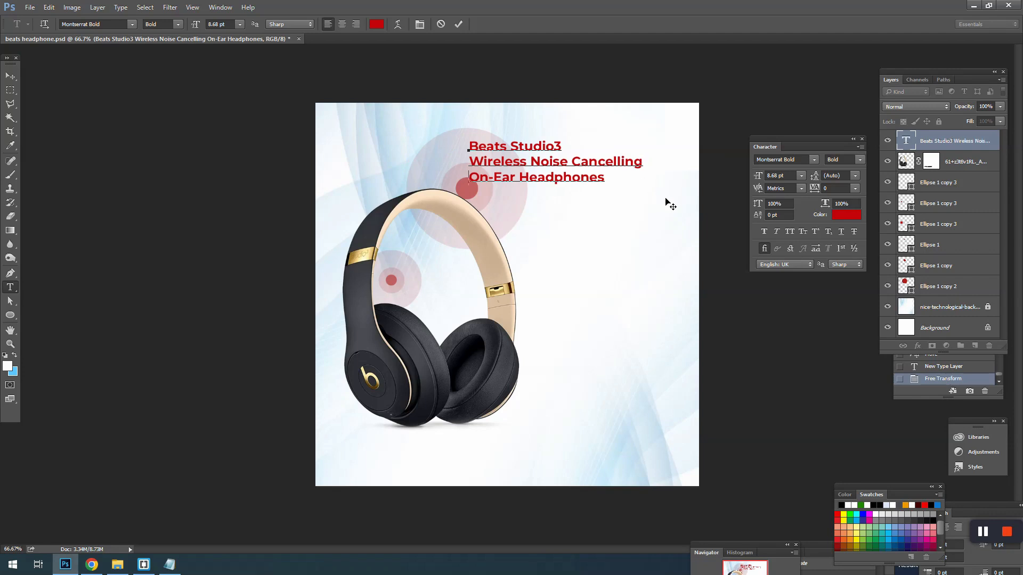
left_click(10, 76)
left_click_drag(549, 165, 588, 172)
key("ctrl+t")
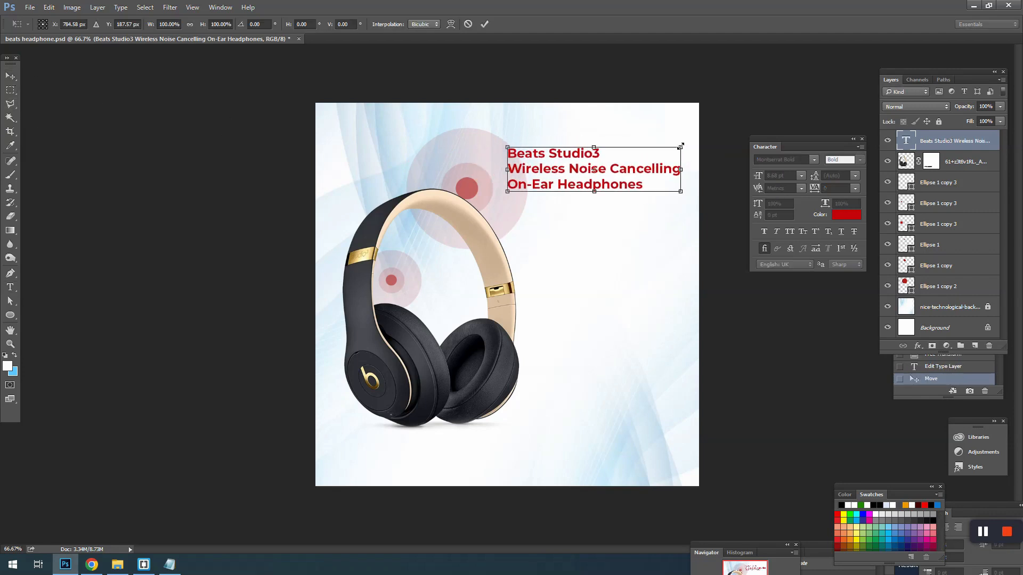
left_click_drag(682, 142, 685, 144)
key("Return")
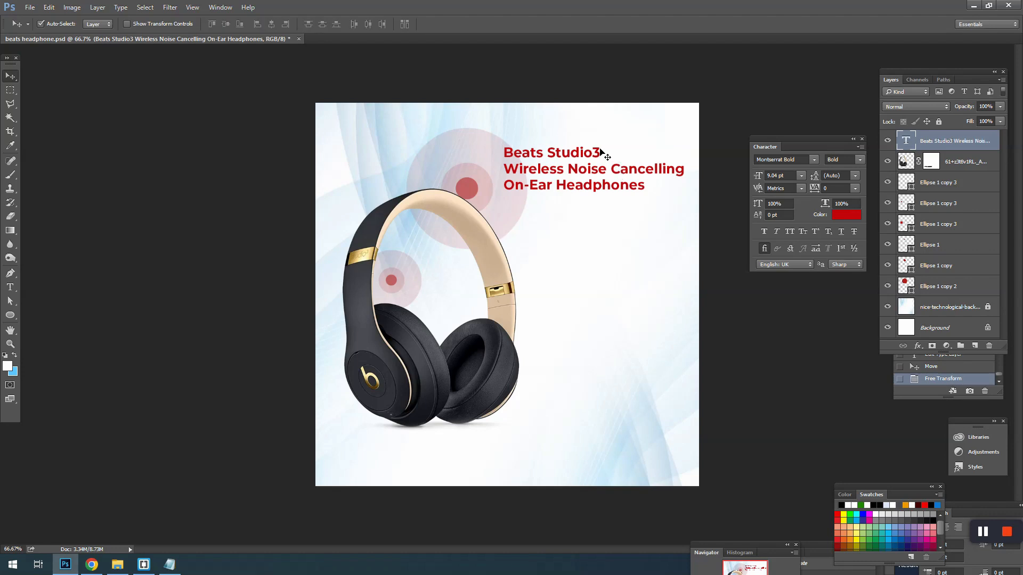
- Try out heavier and italic Montserrat and Montserrat Alternates fonts on the whole title
key("t")
left_click(547, 140)
key("ctrl+a")
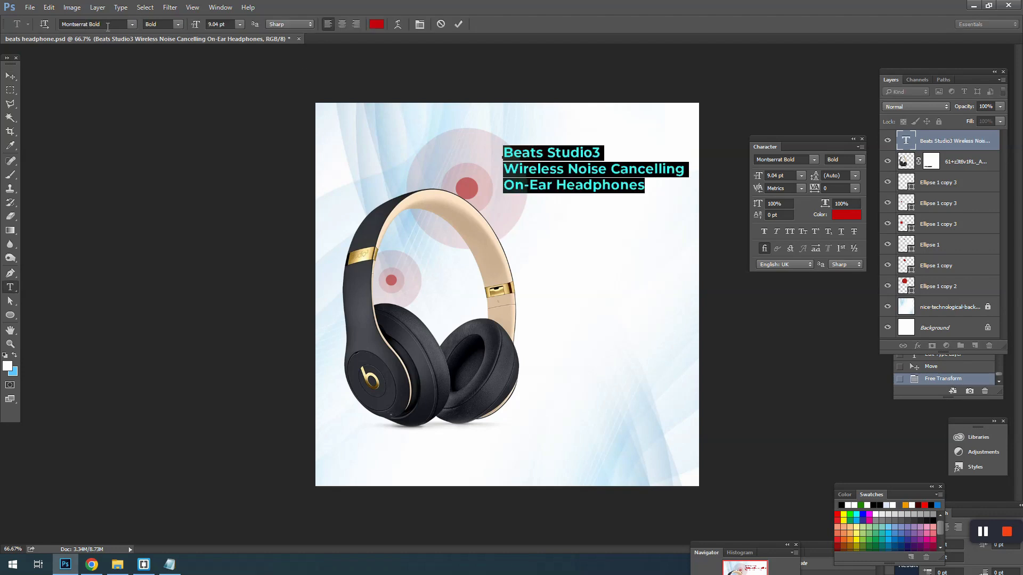
left_click(109, 26)
key("Down")
key("Down")
key("Down")
key("Down")
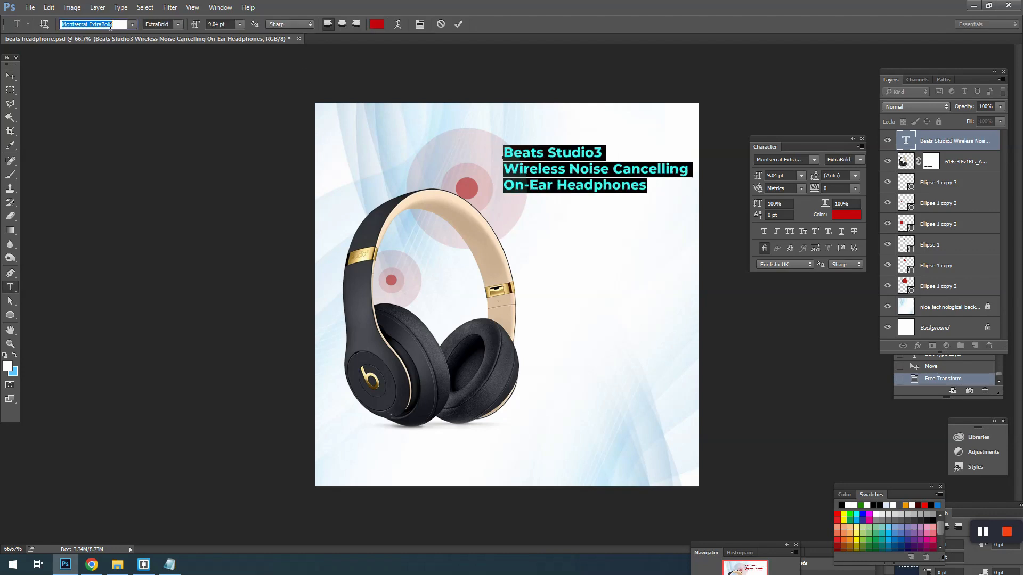
key("Down")
key("Down")
key("Down")
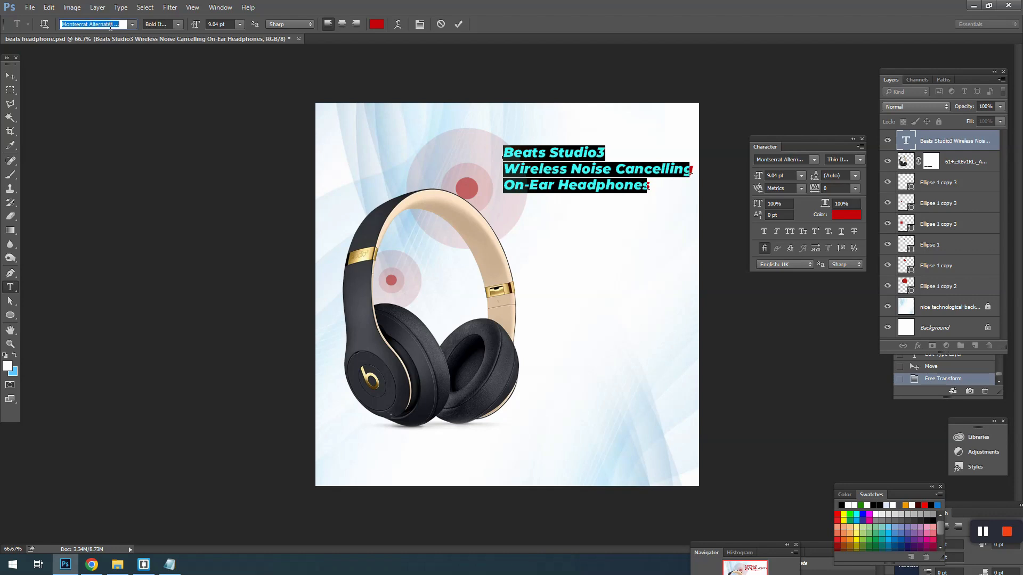
key("Up")
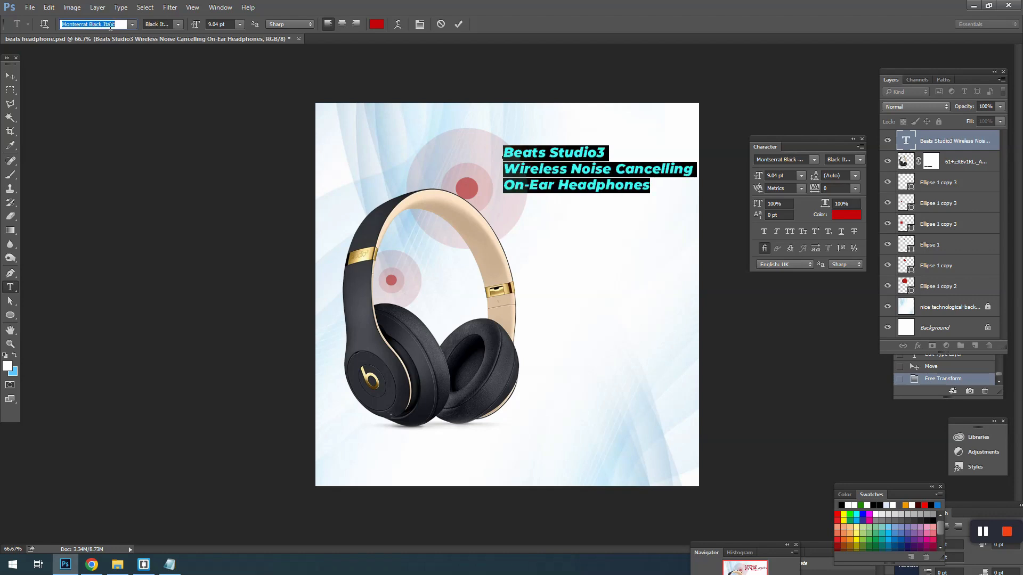
key("Down")
key("Down")
key("Up")
key("Down")
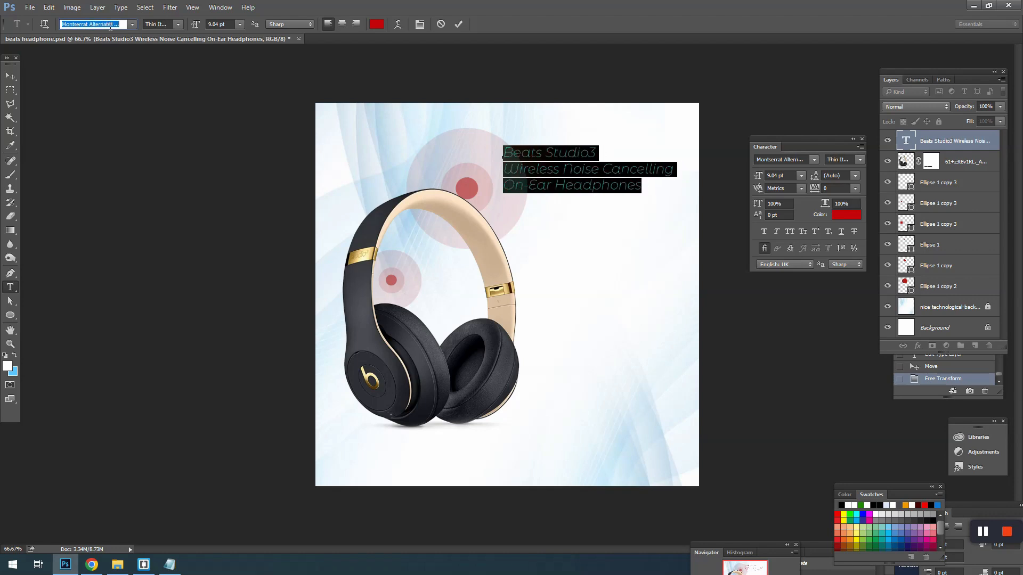
key("Up")
key("Up")
key("Up")
key("Up")
key("Up")
key("Up")
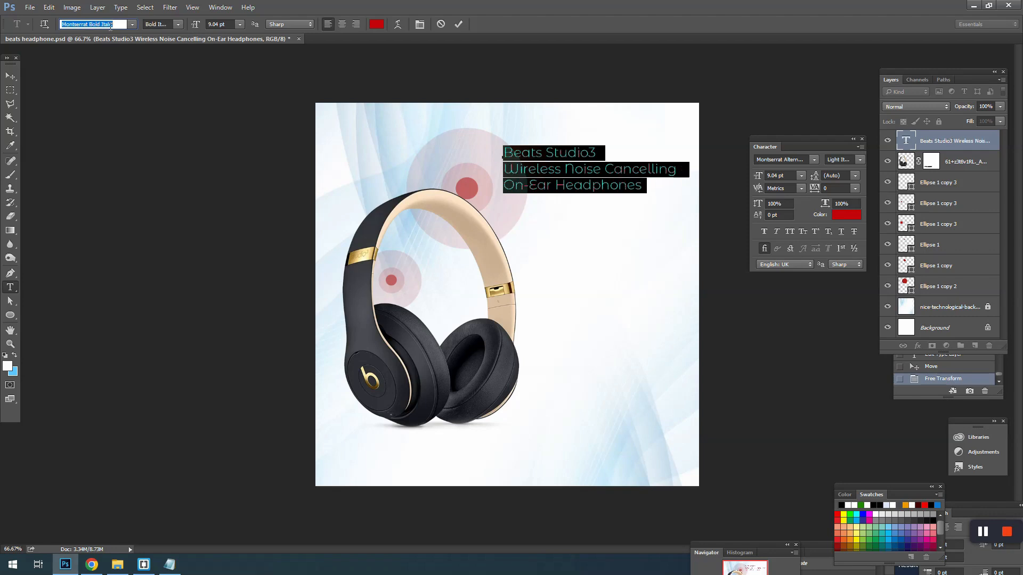
key("Down")
key("Down")
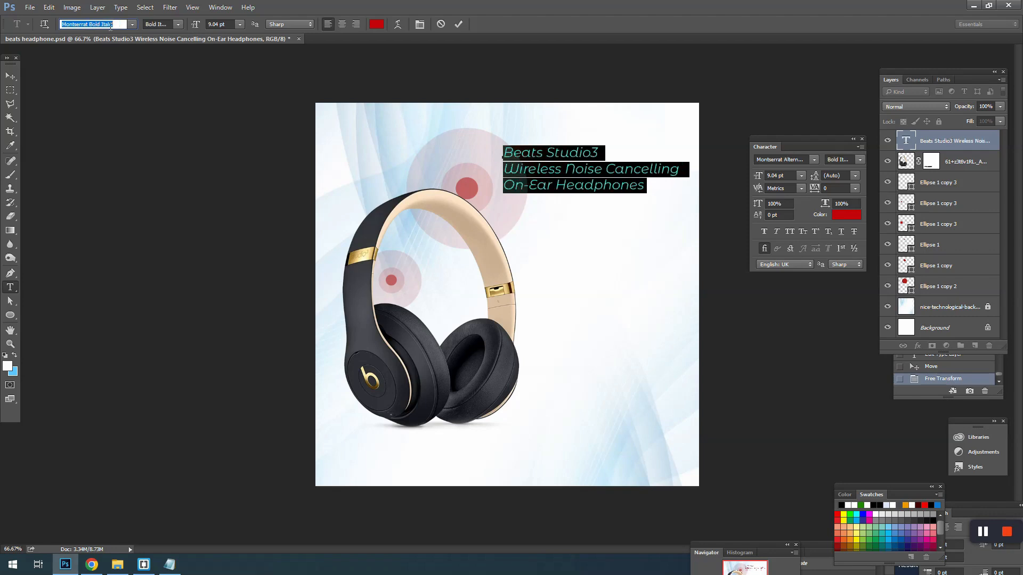
key("Down")
key("Down")
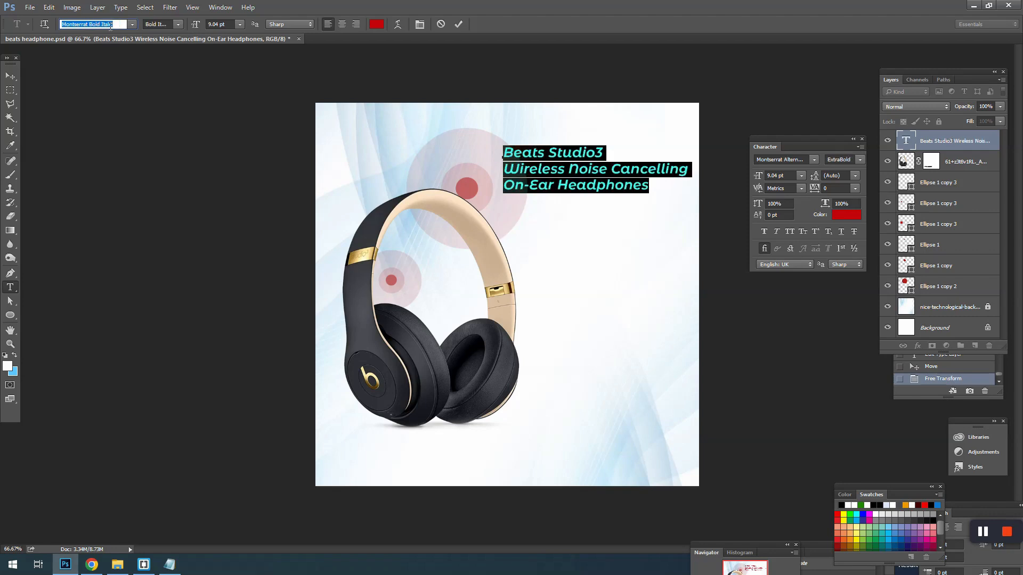
key("Down")
key("Down")
key("Down")
key("Down")
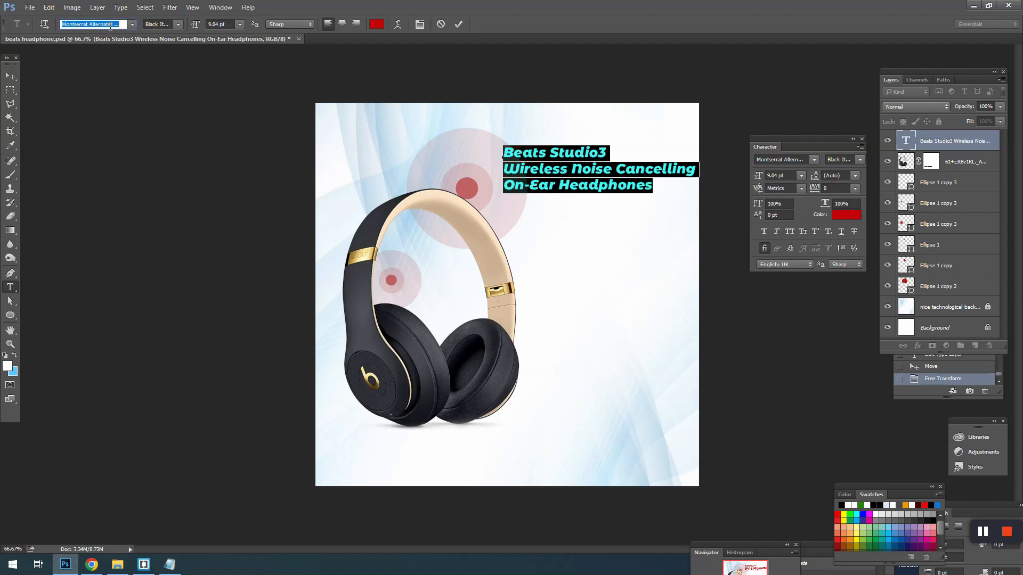
left_click(512, 167)
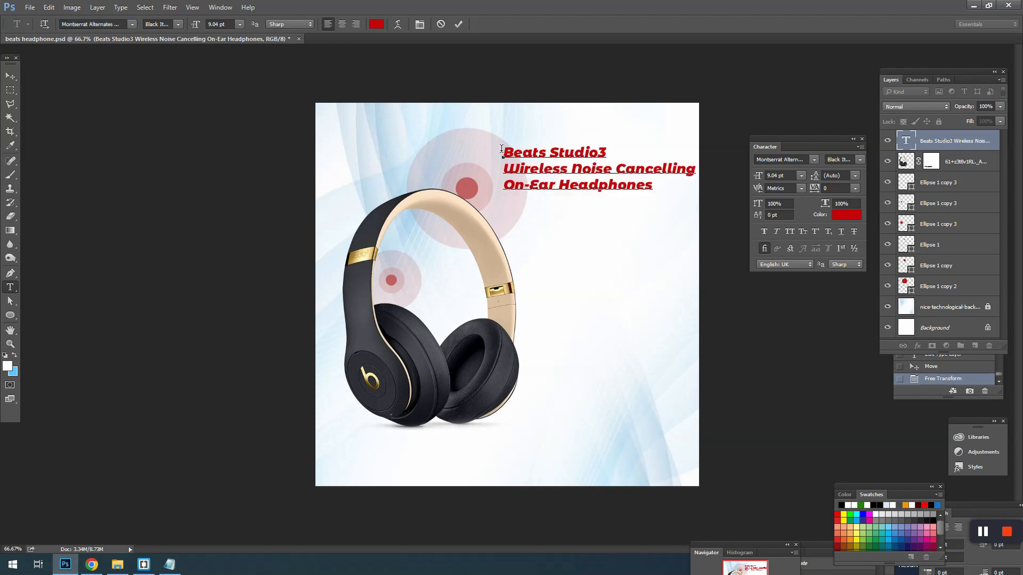
- Set the font of the whole title to Bebas Neue Regular
left_click_drag(502, 151, 670, 199)
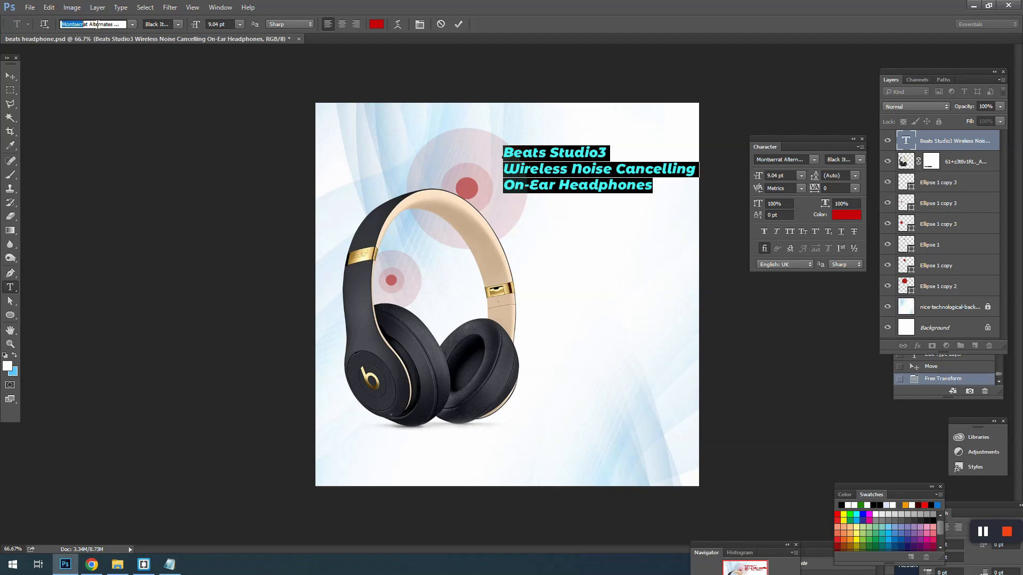
type("beba")
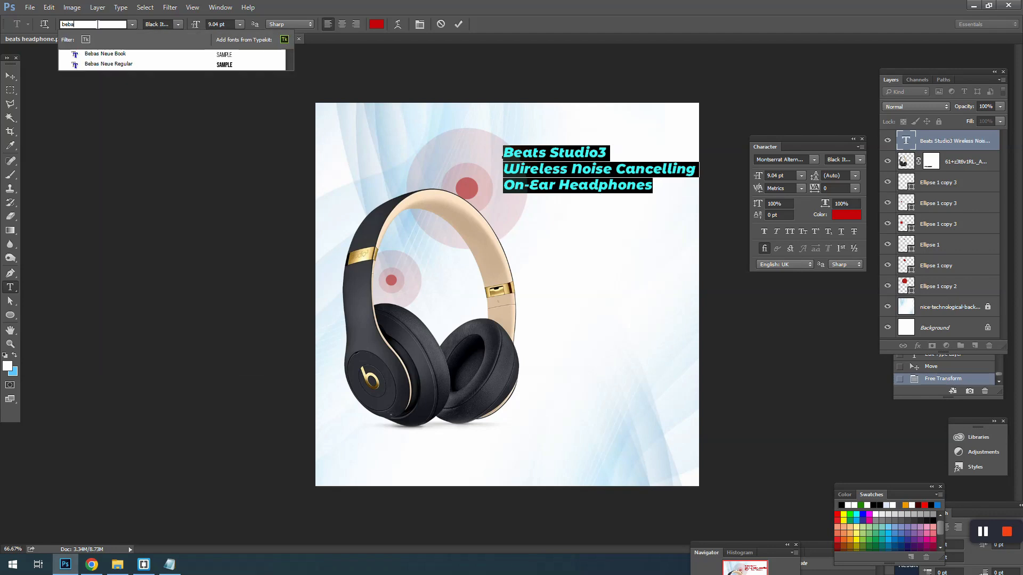
key("Down")
key("Down")
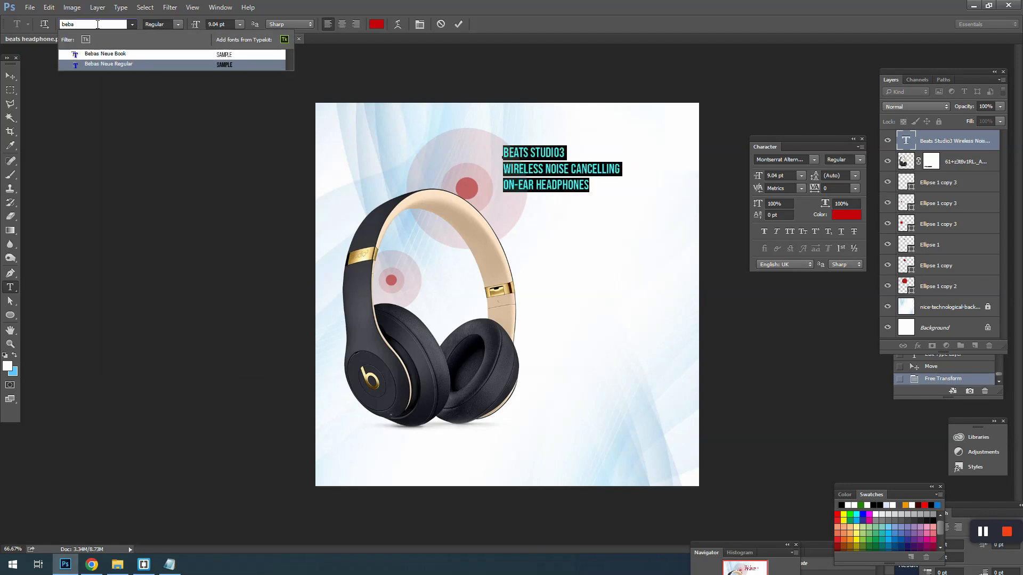
key("Return")
left_click(534, 169)
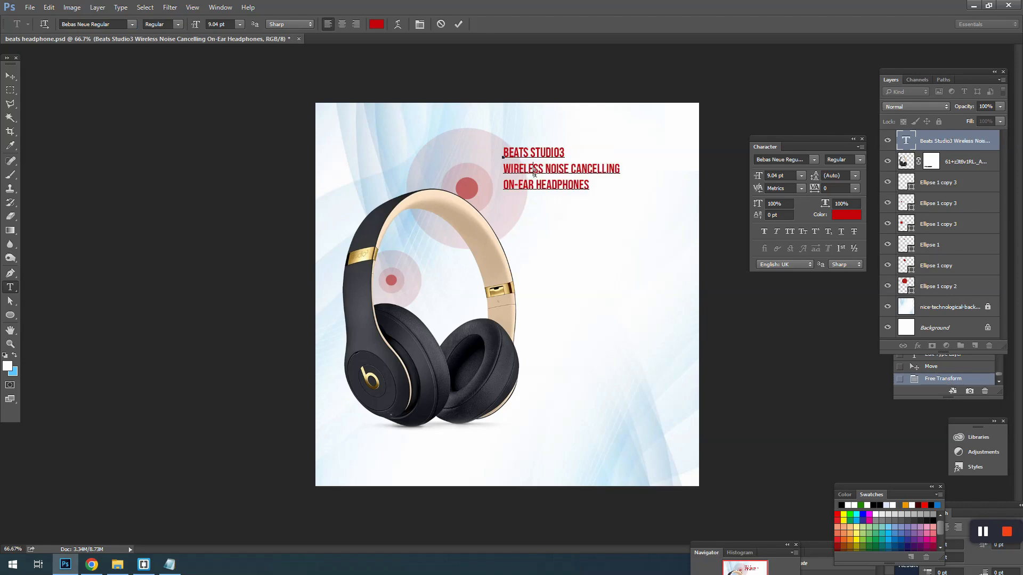
- Set the title's second and third lines to the lighter Bebas Neue Book font
left_click_drag(503, 170, 633, 190)
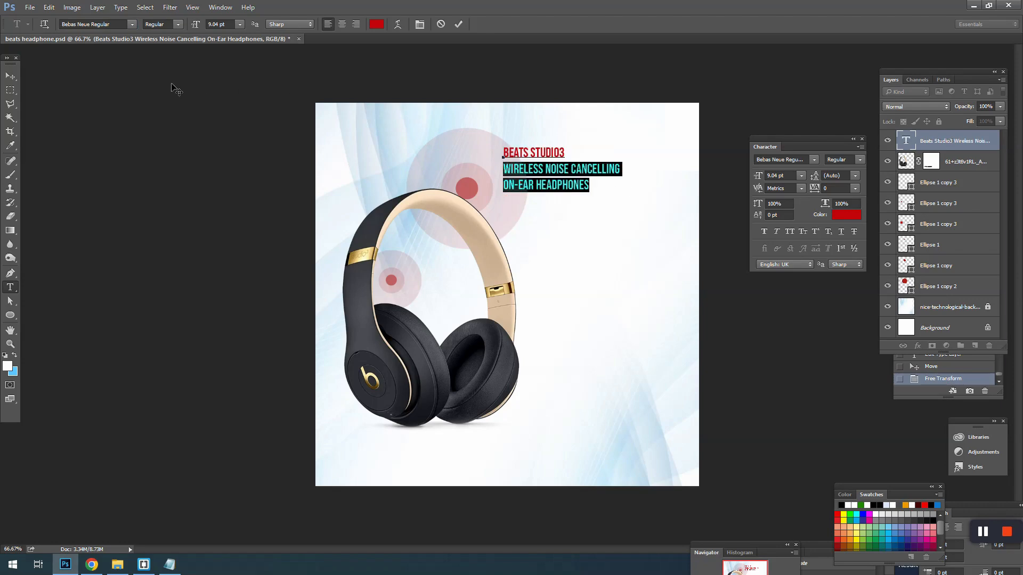
left_click(113, 24)
type("beb")
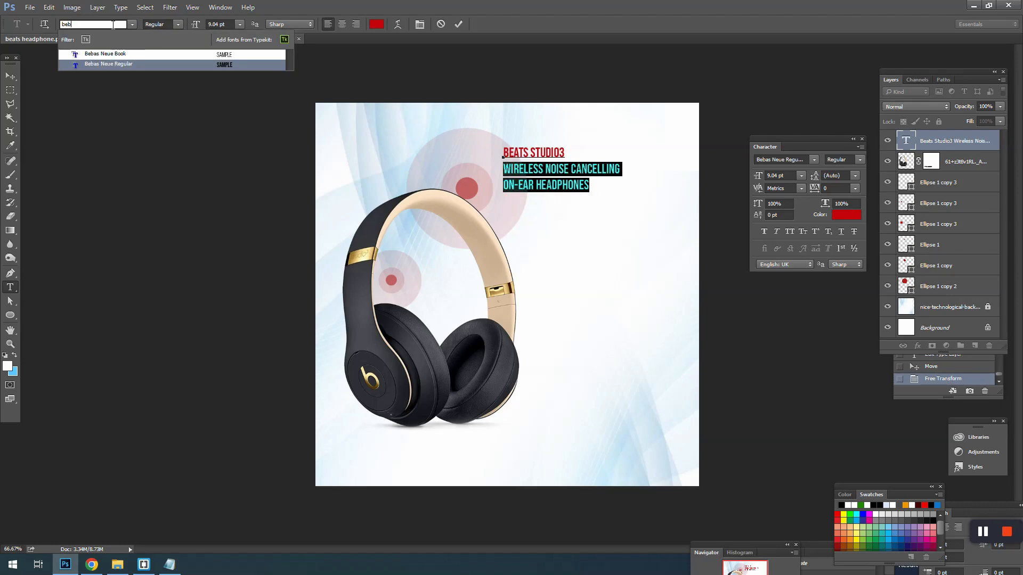
left_click(67, 53)
left_click(578, 181)
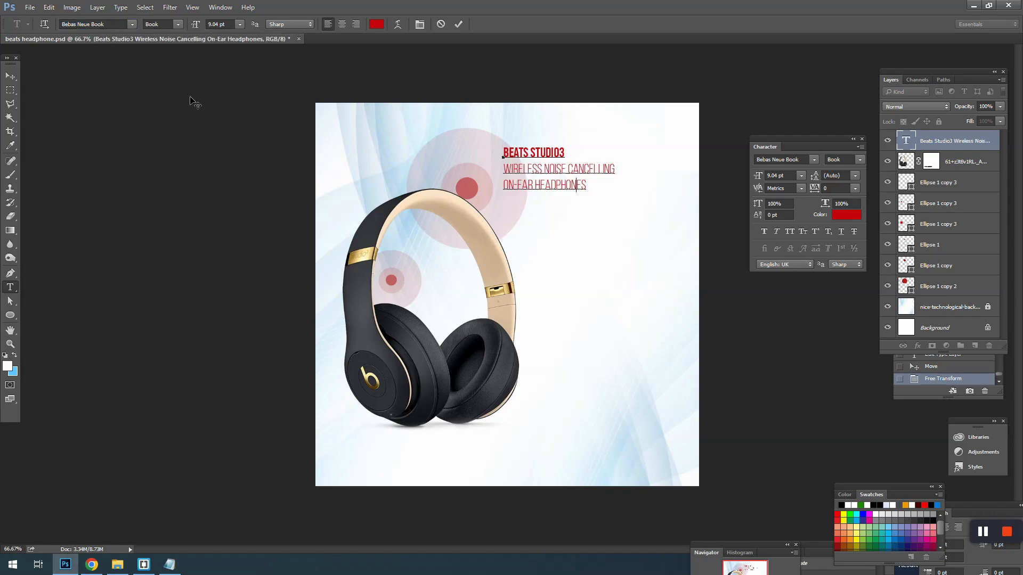
- Scale the title up to 13.92 pt so it fills the space between the large circles and the poster's right edge
left_click(10, 76)
key("ctrl+t")
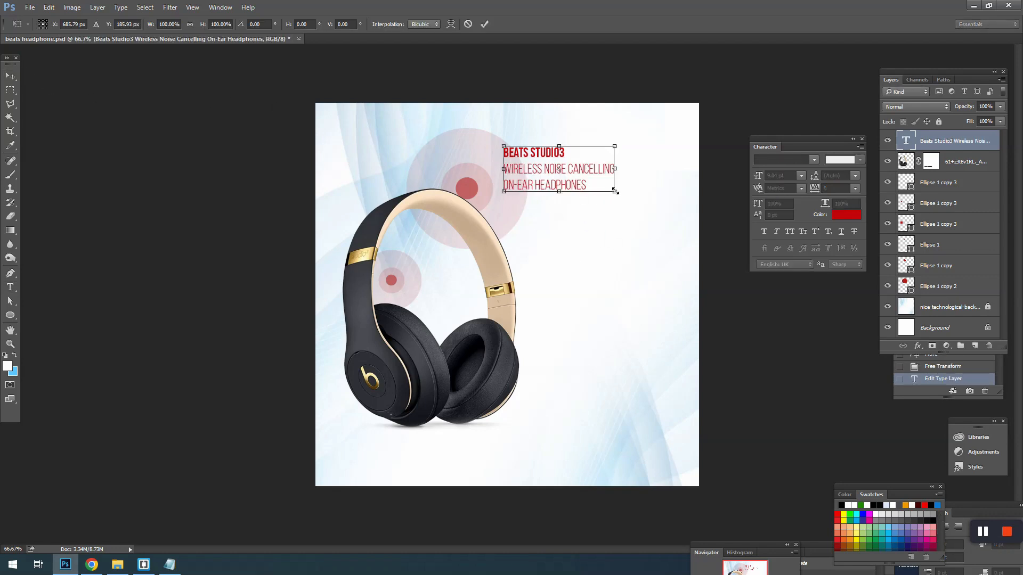
left_click_drag(615, 190, 691, 228)
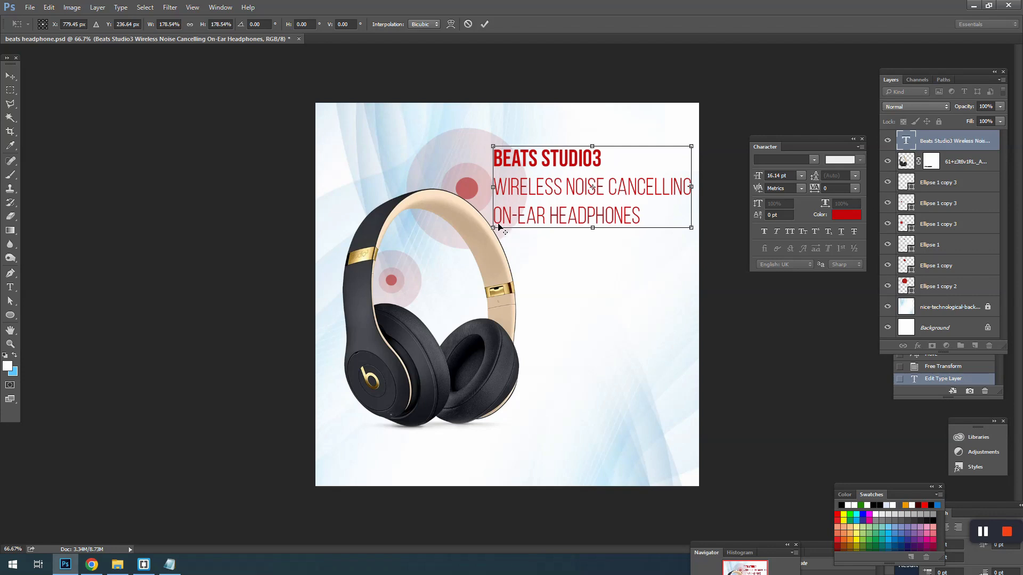
left_click_drag(493, 227, 508, 222)
key("Return")
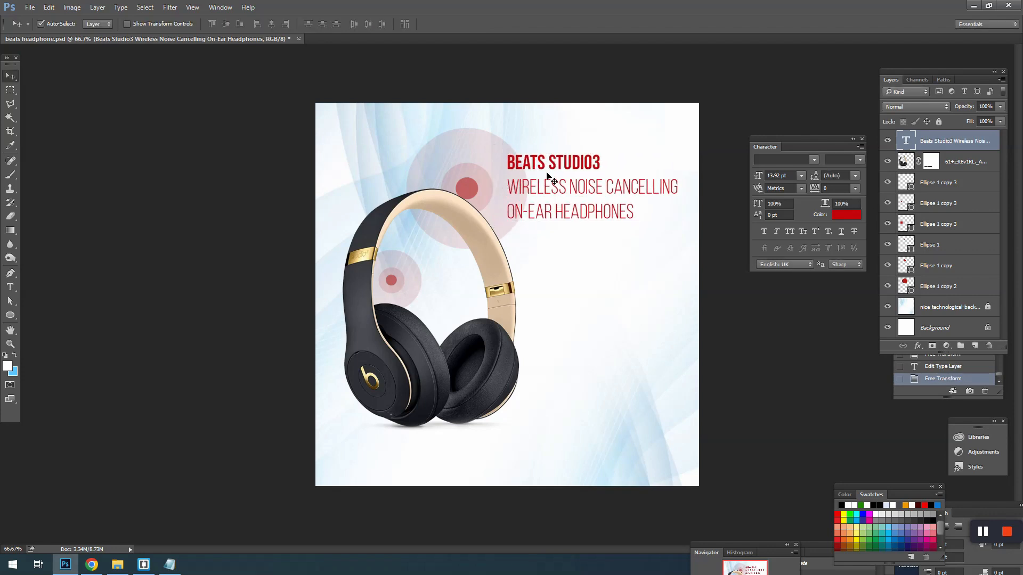
- Remove the Beats Studio3 line from the title text, leaving only the two description lines
key("t")
left_click_drag(508, 160, 618, 160)
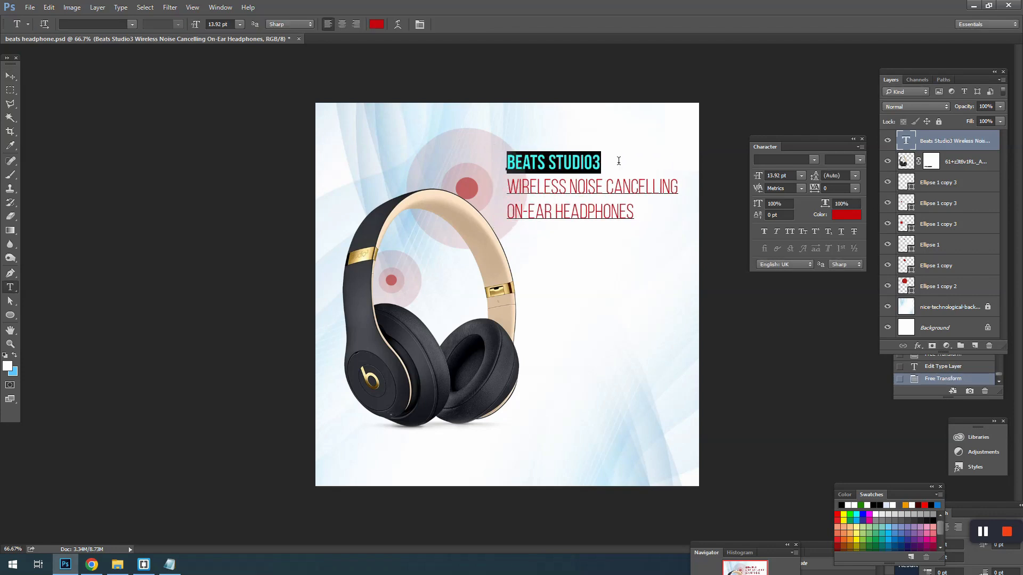
key("BackSpace")
key("Delete")
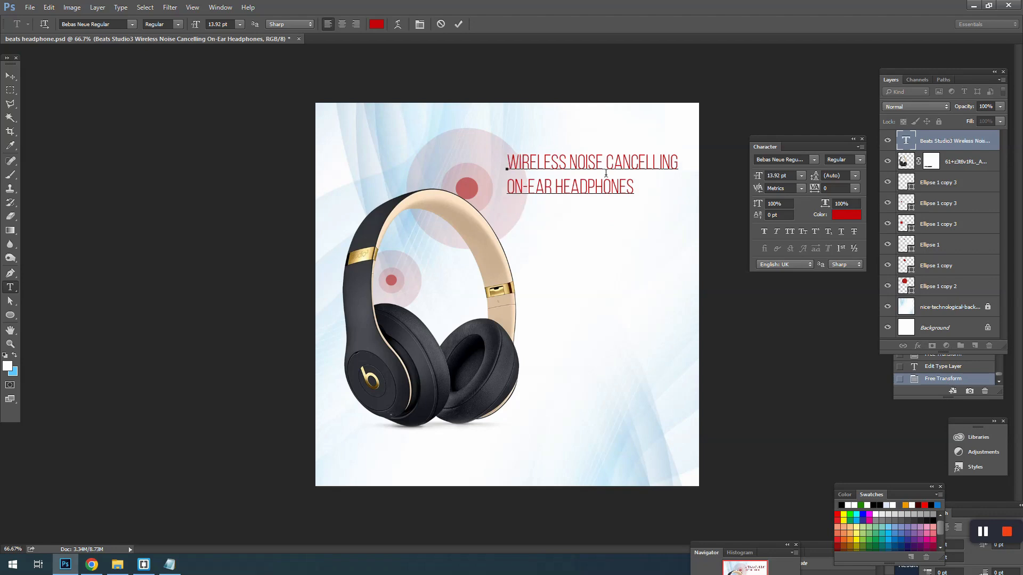
left_click(11, 76)
- Duplicate the description text above the original and replace the copy's wording with Beats Studio3 in Bebas Neue Regular
mouse_move(580, 173)
left_mouse_down()
mouse_move(579, 214)
mouse_move(578, 162)
left_mouse_up()
key("t")
left_click(577, 154)
key("ctrl+a")
type("BEATS STUDIO3")
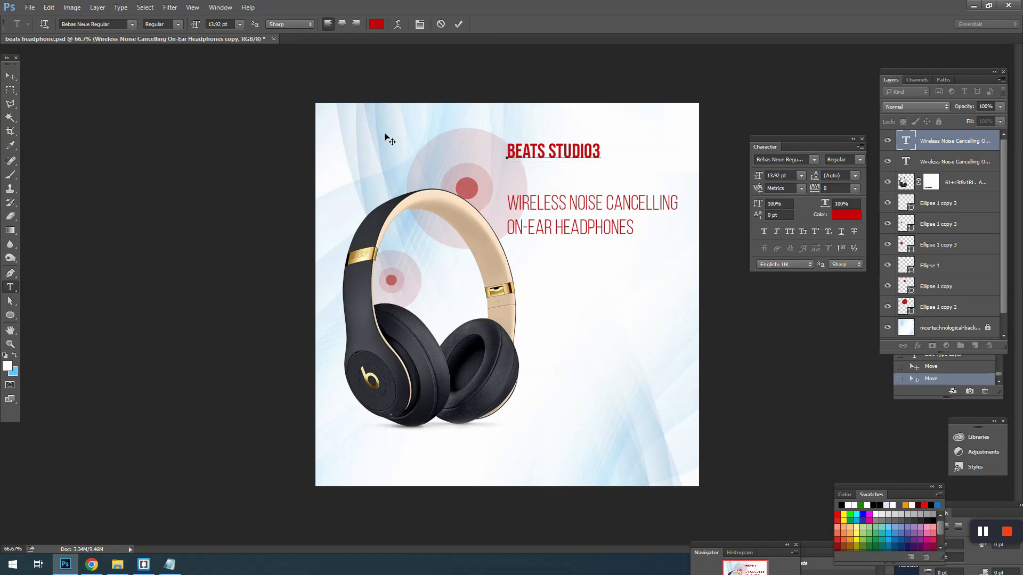
- Enlarge the Beats Studio3 heading to about 21 pt and place it directly above the description lines
left_click(12, 77)
key("ctrl+t")
left_click_drag(601, 160, 607, 182)
key("Return")
- Recolour the two-line description text dark grey, 333333
left_click(596, 210)
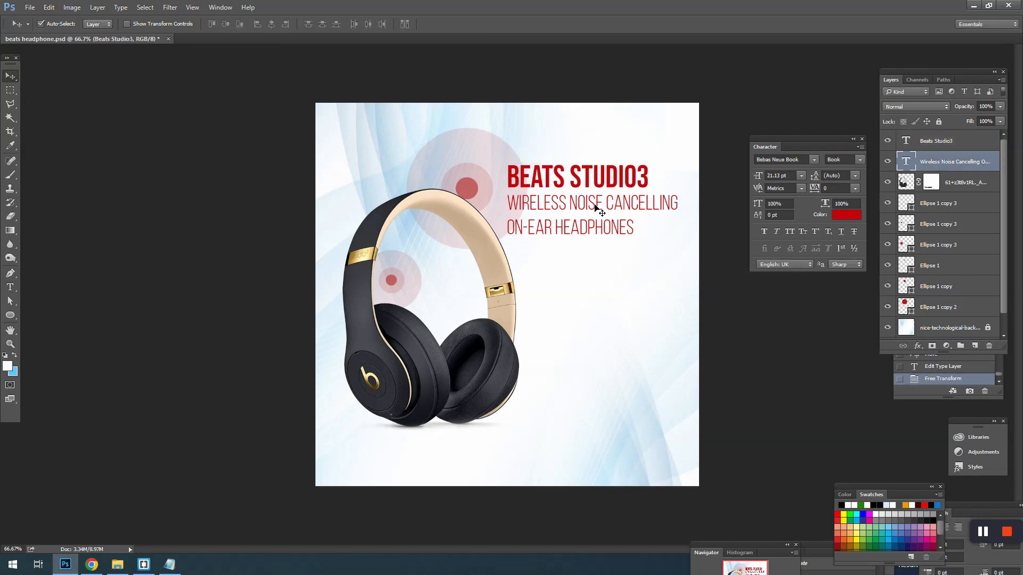
left_click(8, 366)
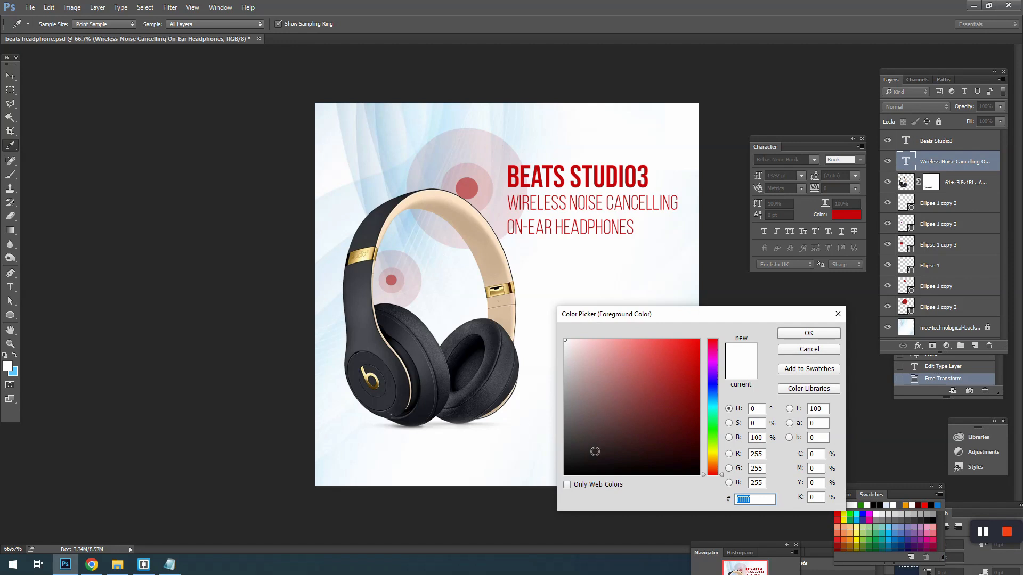
type("333333")
key("Return")
key("alt+BackSpace")
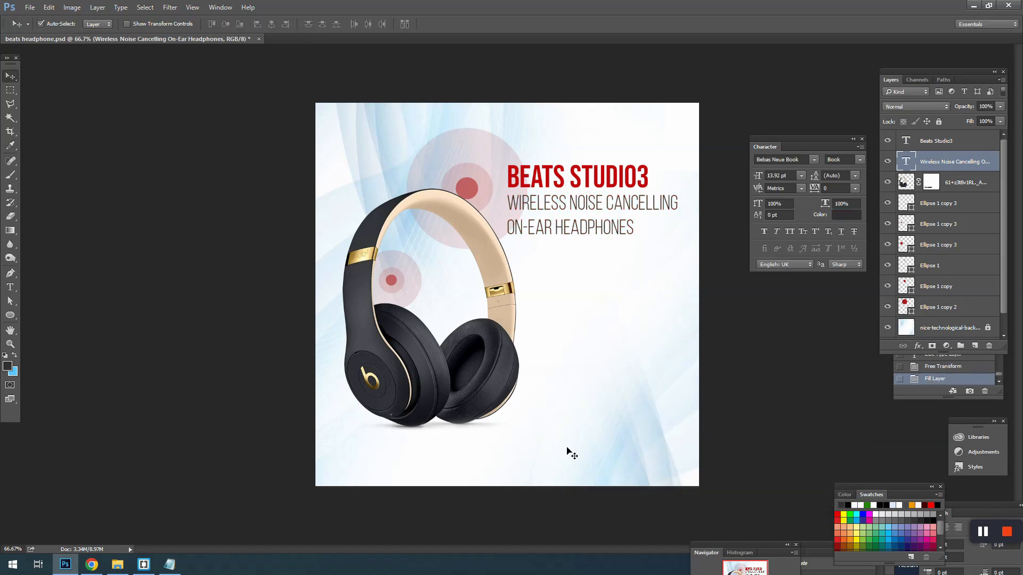
- Move the three large concentric circles together up and to the left, away from the heading
left_click(568, 300)
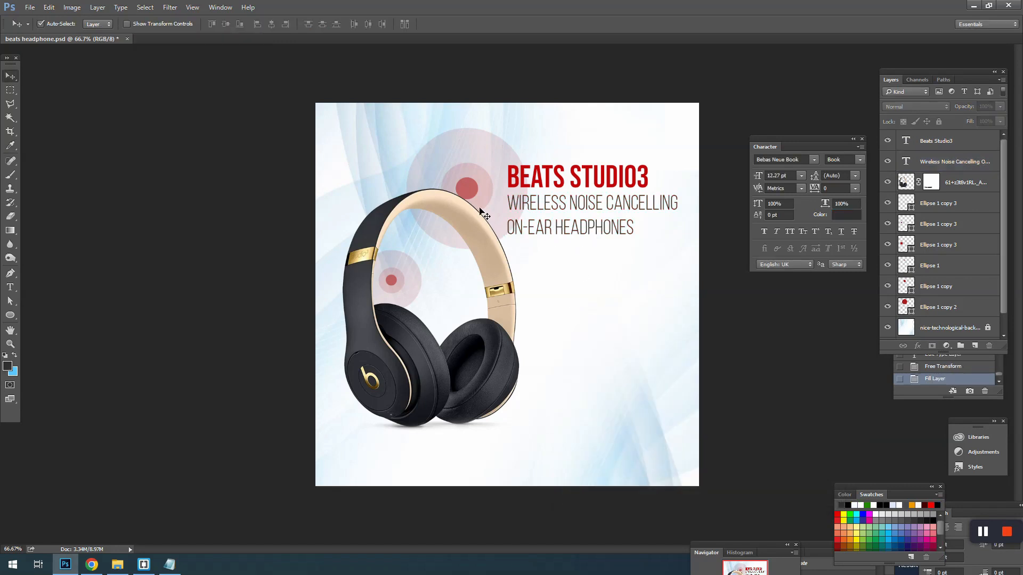
left_click_drag(447, 119, 448, 176)
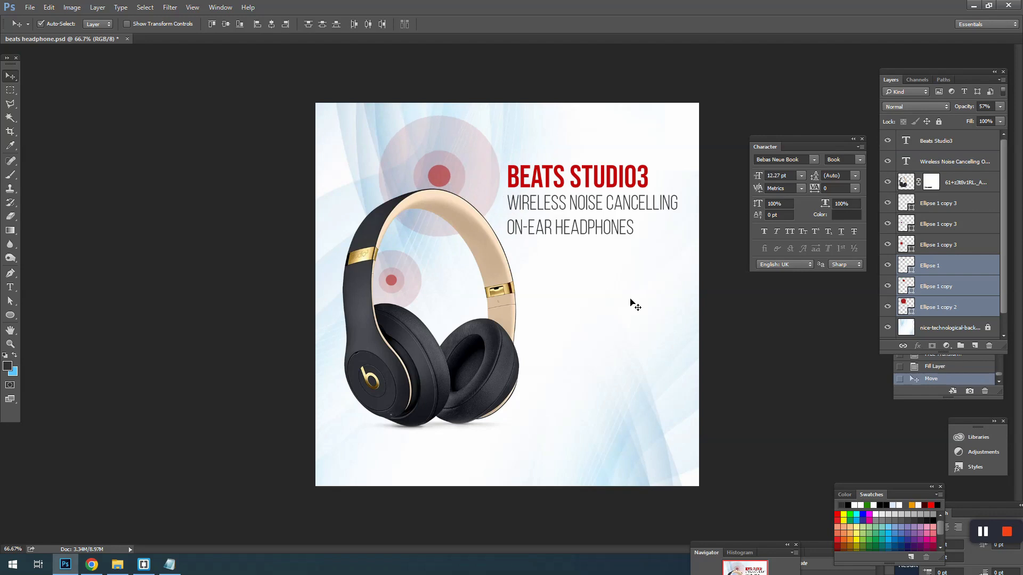
left_click(630, 300)
- Unlock the blue wave background layer so that it can be edited
scroll(983, 281, "down", 1)
left_click(960, 310)
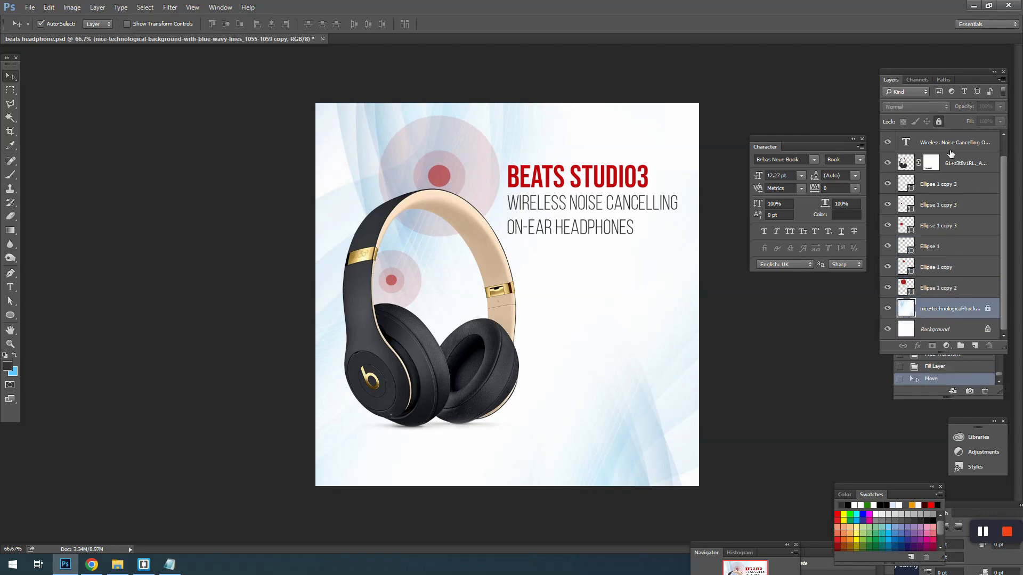
left_click(938, 122)
- Try Auto Tone on the blue wave background and undo it
left_click(72, 8)
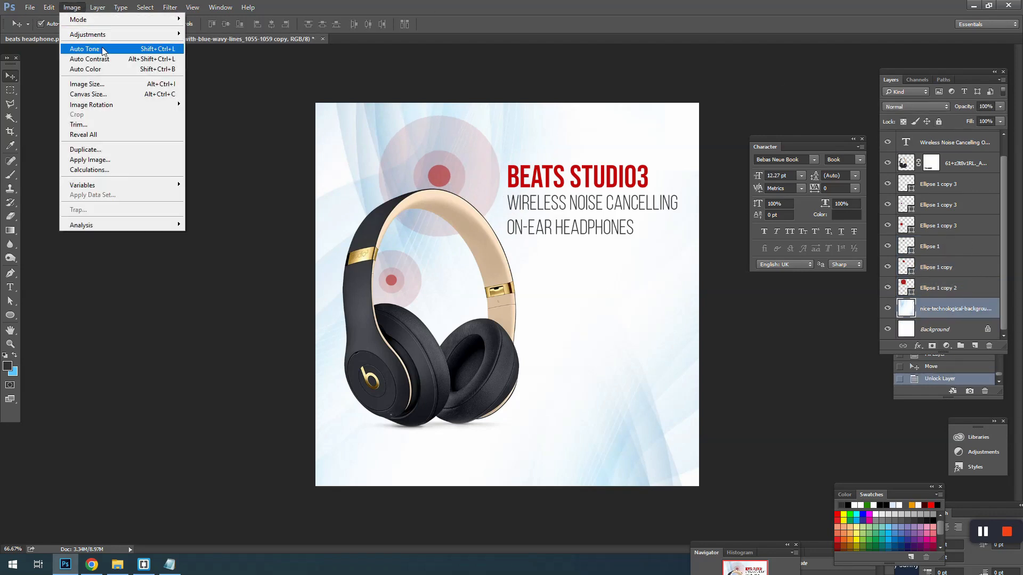
left_click(124, 49)
key("ctrl+z")
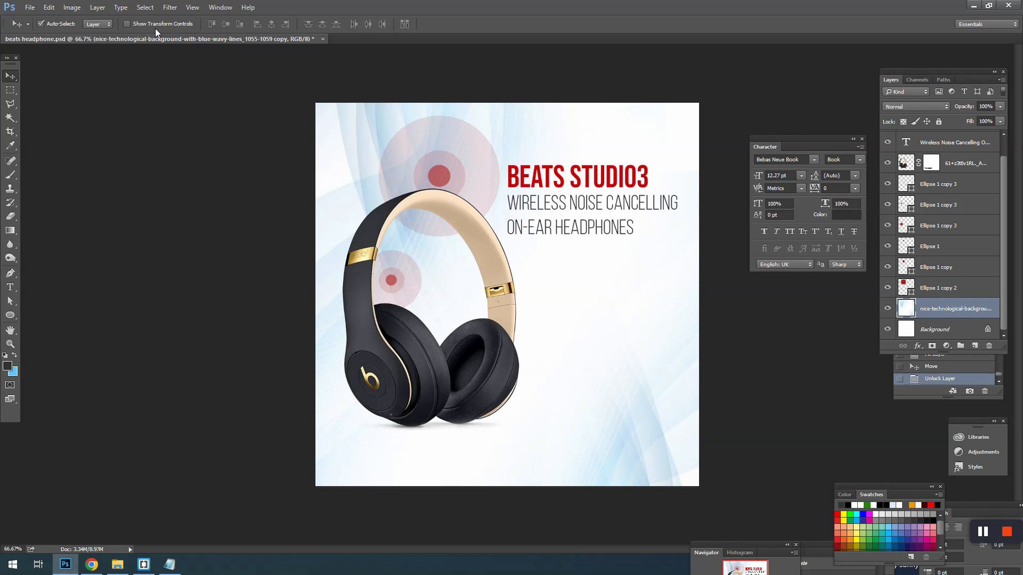
- Apply a Gaussian Blur with a 9.8-pixel radius to the blue wave background and lock its layer again
left_click(72, 8)
mouse_move(170, 8)
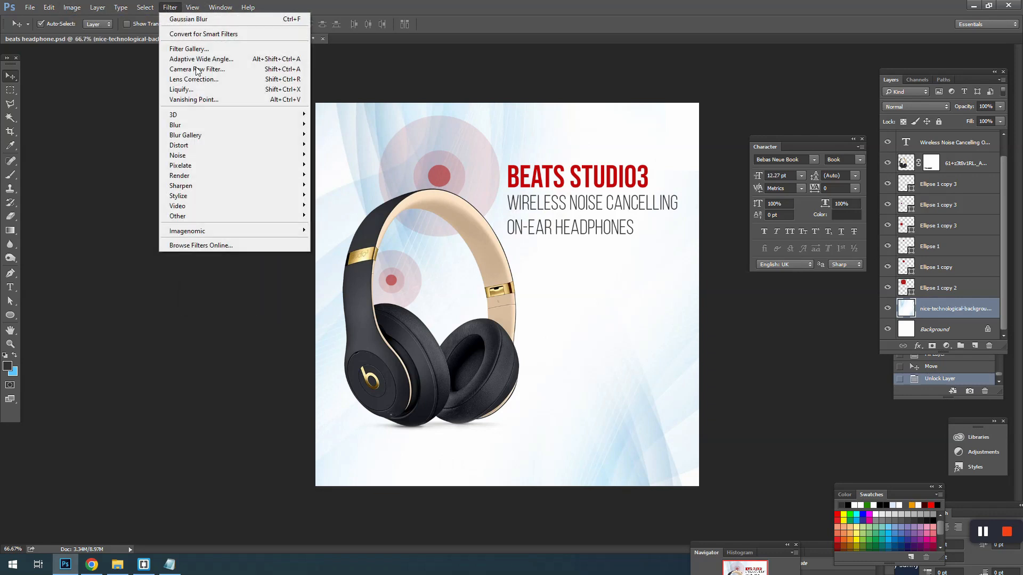
mouse_move(214, 122)
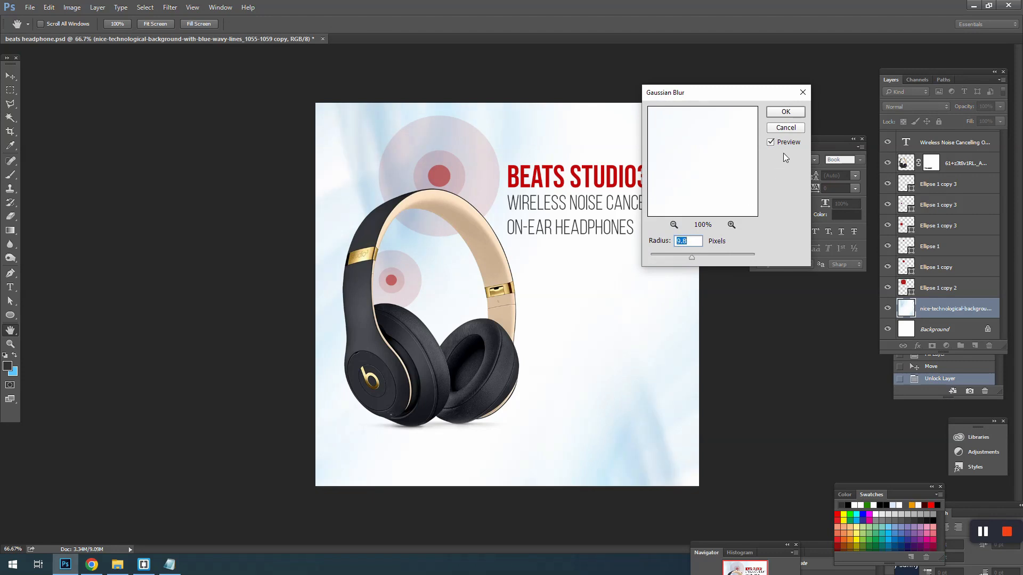
left_click(786, 112)
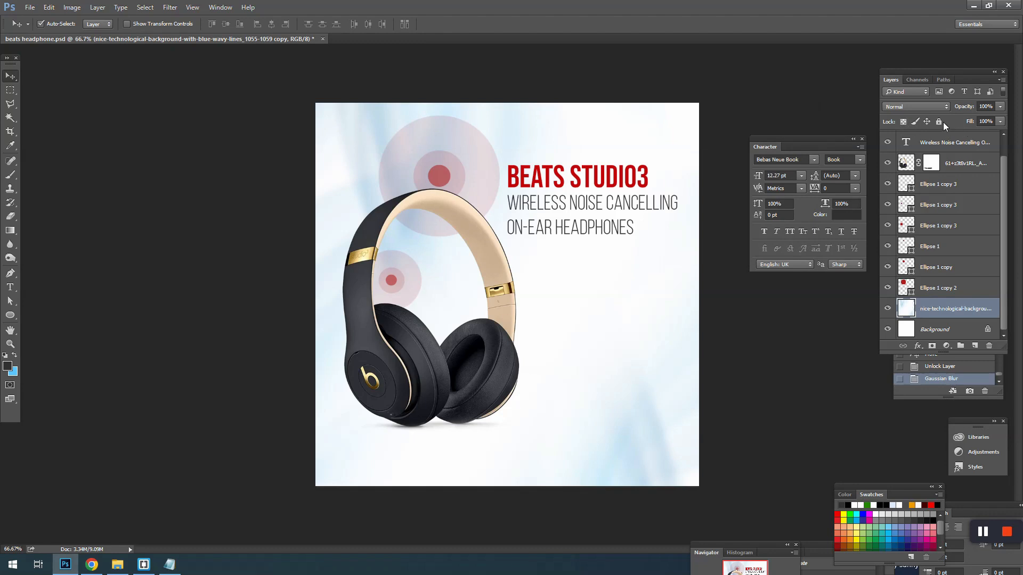
left_click(940, 122)
- Select the headphone together with the three small circles and move them slightly upward
left_click_drag(311, 263, 424, 373)
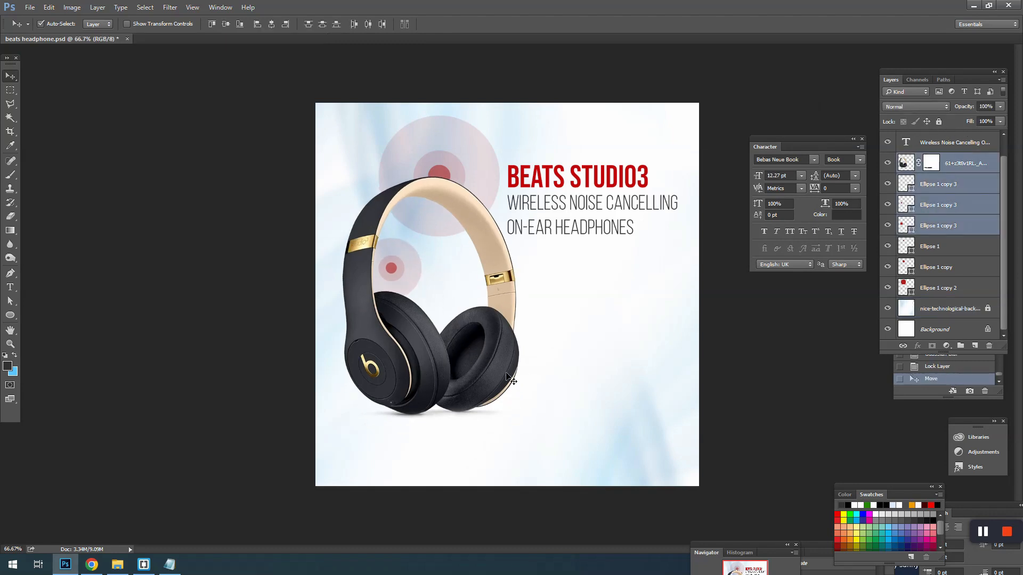
left_click(525, 375)
- Try the three large concentric circles behind the heading text and undo the opacity change made to them
left_click_drag(388, 133, 640, 154)
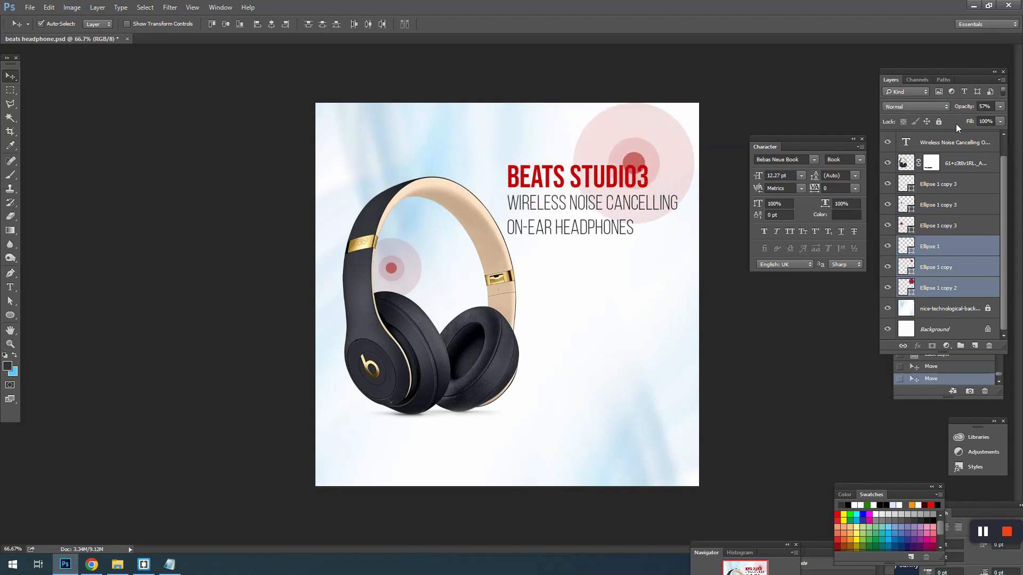
left_click_drag(955, 110, 965, 110)
key("ctrl+z")
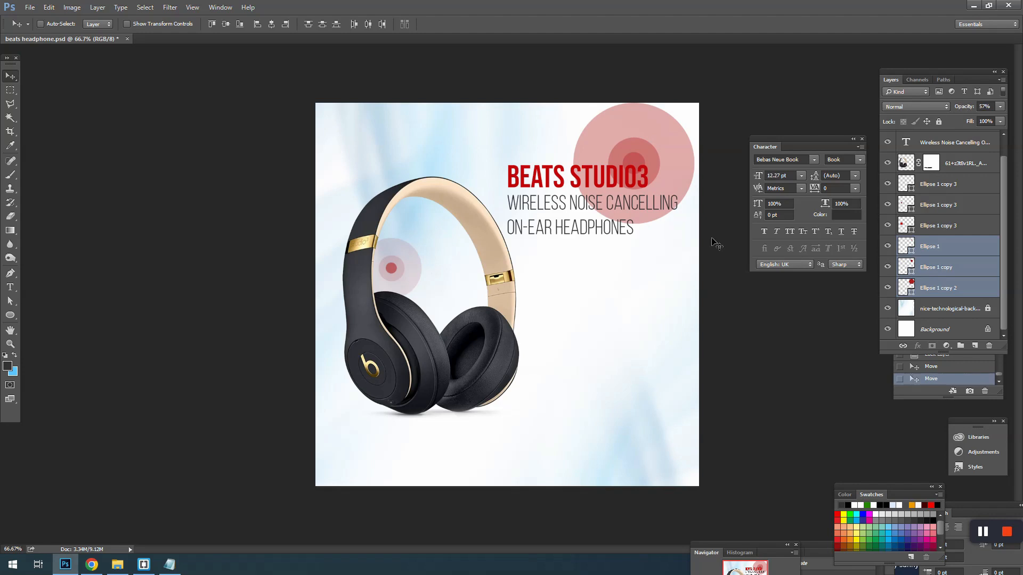
- Scale down the three large concentric circles and place them in the poster's upper-left corner, just above the headband
left_click_drag(699, 105, 468, 168)
key("ctrl+t")
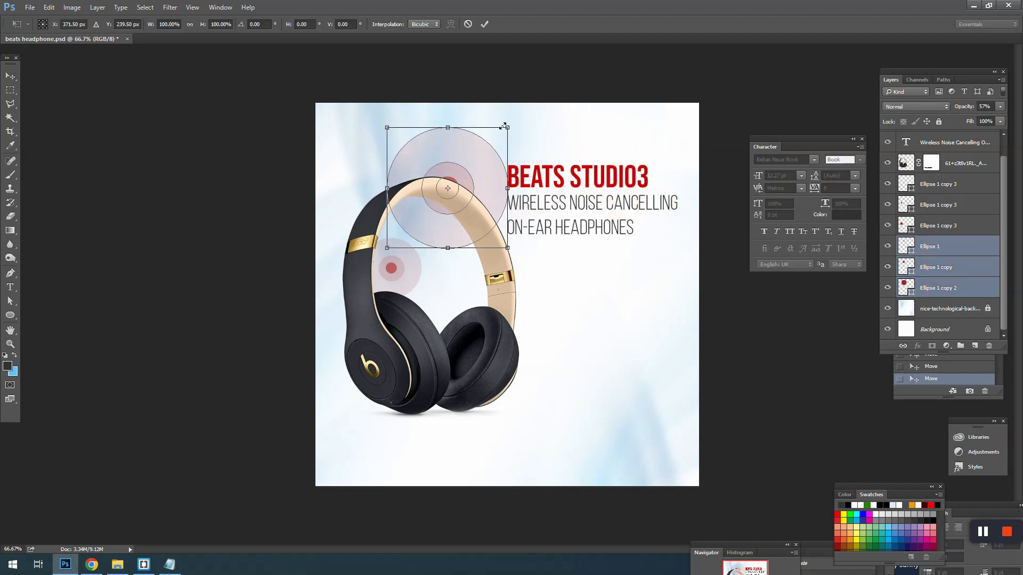
left_click_drag(507, 127, 395, 138)
key("Return")
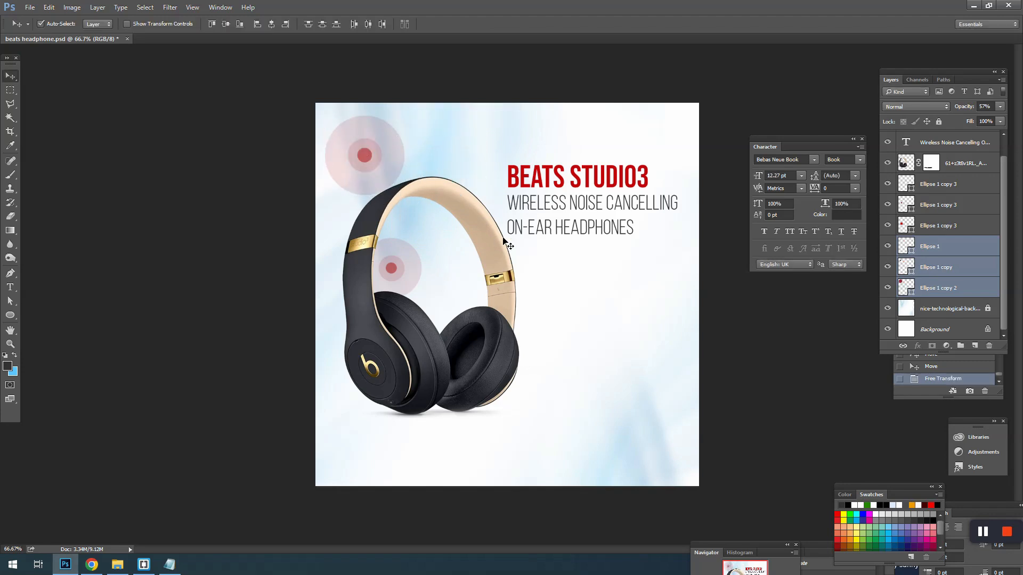
key("Up")
key("Up")
key("Up")
key("Up")
key("Up")
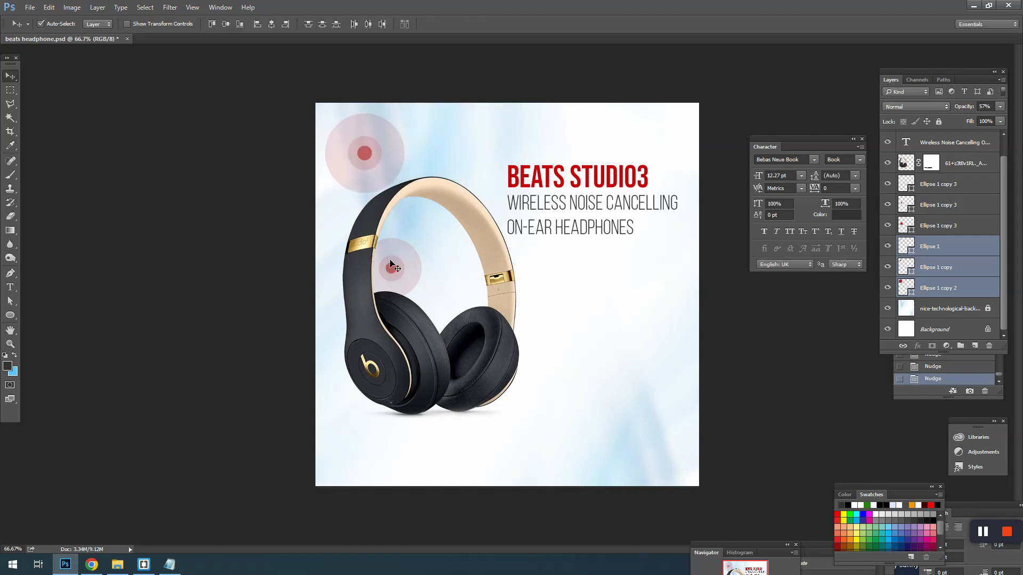
- Scale the three small concentric circles to about 75% and place them in the middle of the headband opening
left_click_drag(427, 278, 458, 267)
left_click(402, 306, "shift")
key("ctrl+t")
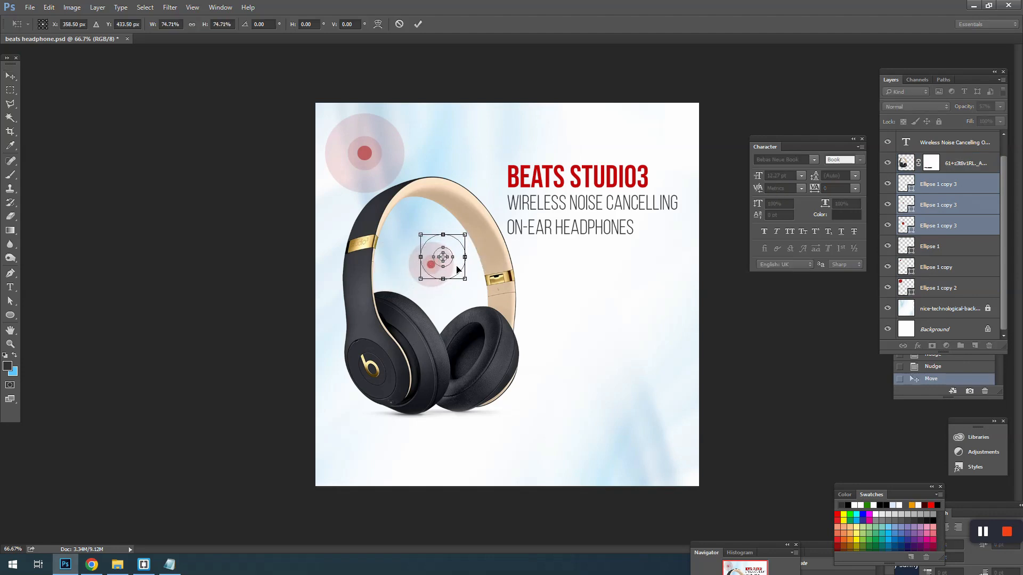
key("Return")
left_click(588, 274)
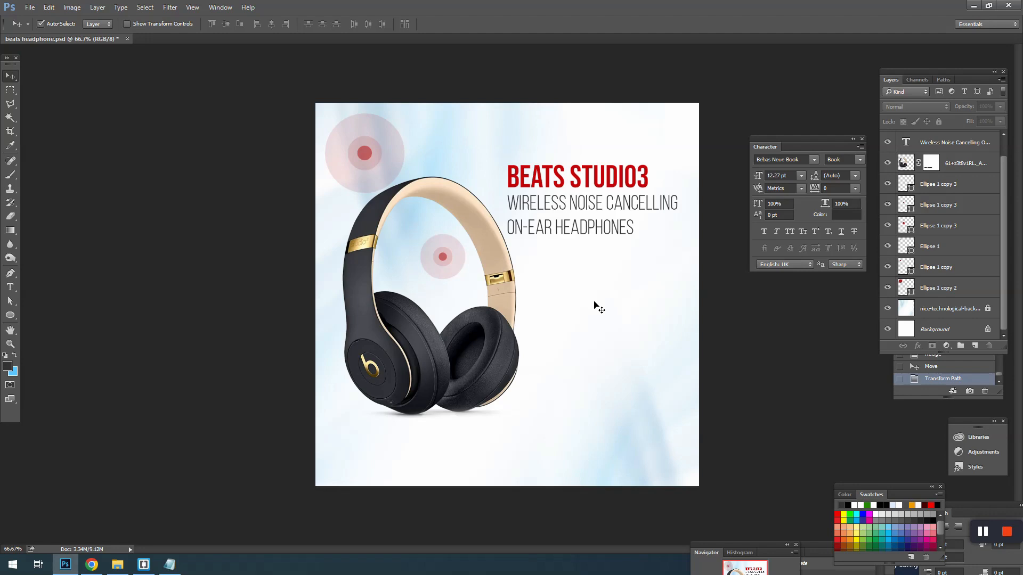
- Move the Beats Studio3 heading and its description up together and enlarge both slightly
mouse_move(566, 186)
left_mouse_down()
mouse_move(586, 192)
mouse_move(586, 184)
left_mouse_up()
key("ctrl+z")
key("ctrl+t")
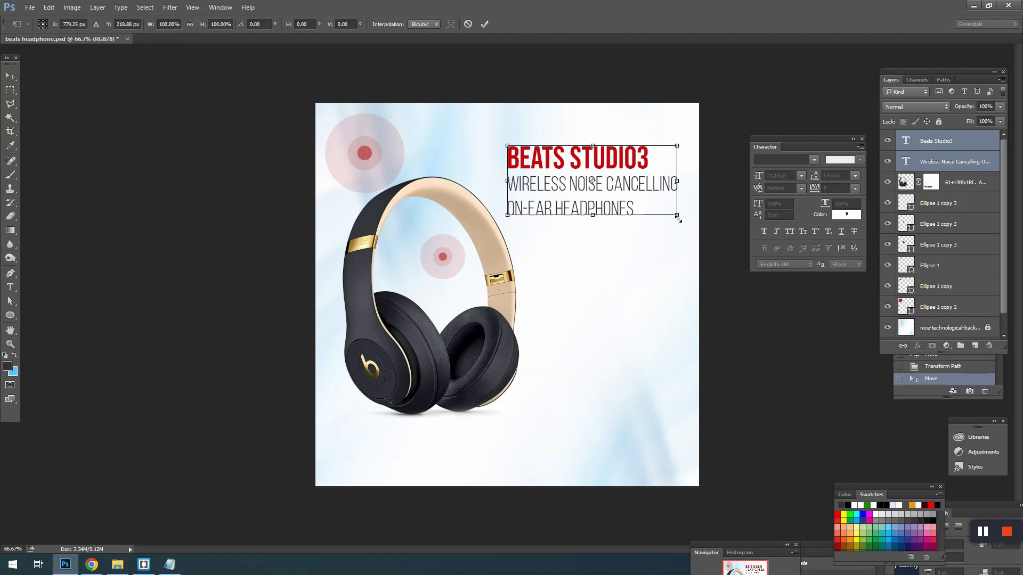
key("Return")
- Duplicate the description below the original and replace the copy's wording with the five feature lines, Apple W1 Headphone Chip to Shadow Grey, from the Notepad document
left_click_drag(613, 210, 613, 286)
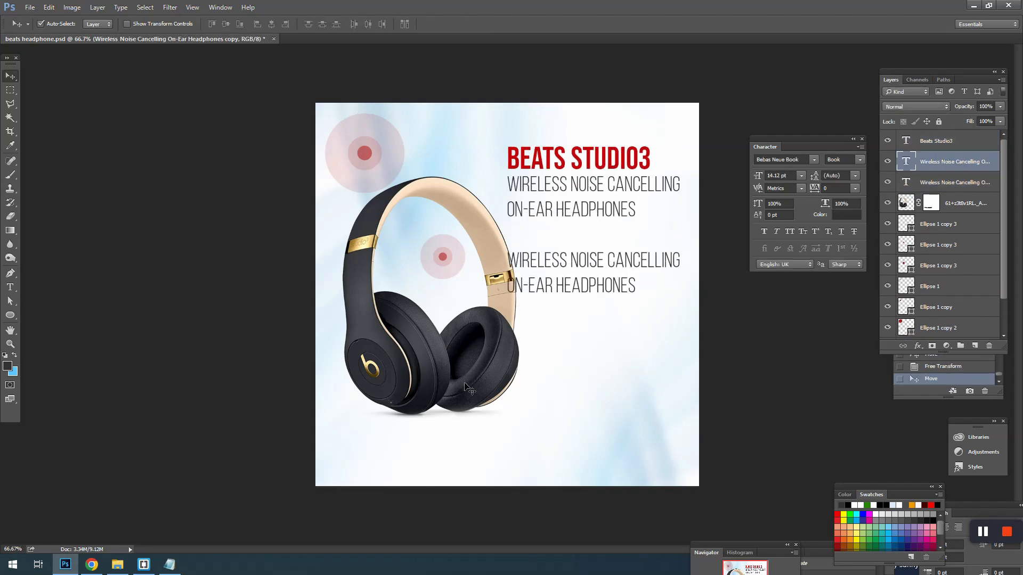
left_click(170, 565)
left_click(414, 336)
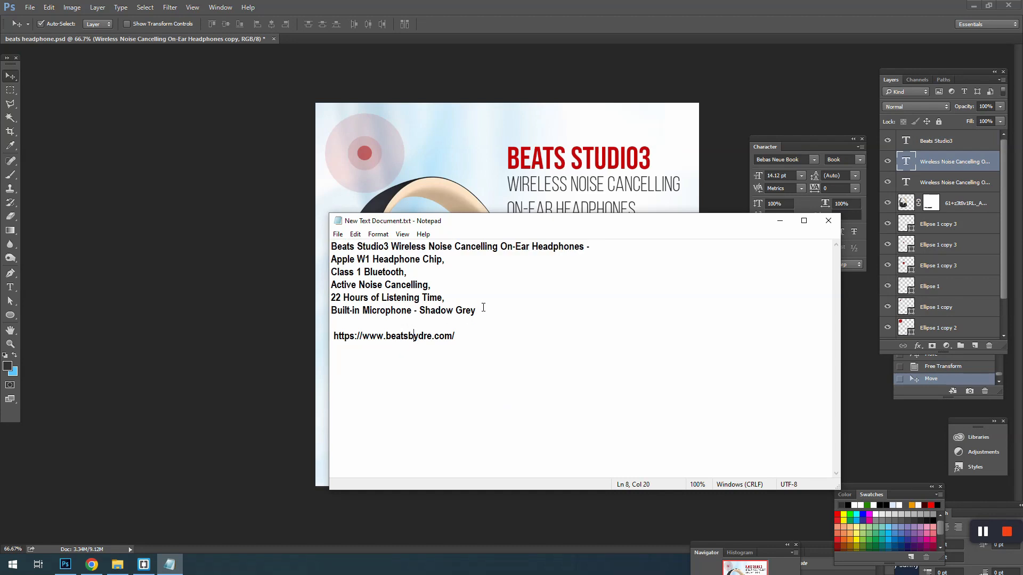
left_click_drag(483, 308, 319, 262)
left_click(310, 273)
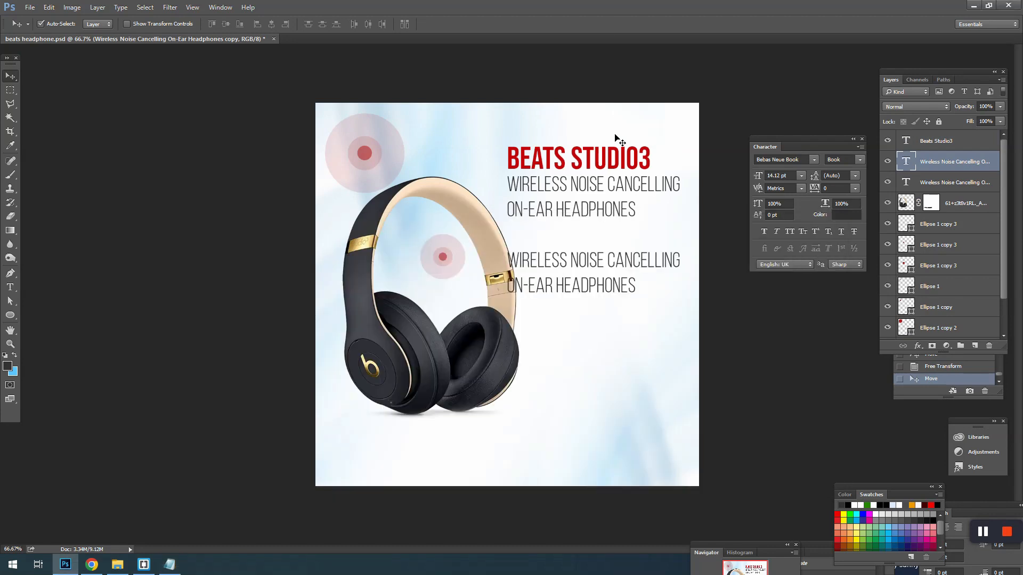
key("t")
left_click(584, 286)
key("ctrl+a")
type("APPLE W1 HEADPHONE CHIP. CLASS 1 BLUETOOTH. ACTIVE NOISE CANCELLING. 22 HOURS OF LISTENING TIME. BUILT-IN MICROPHONE - SHADOW GREY")
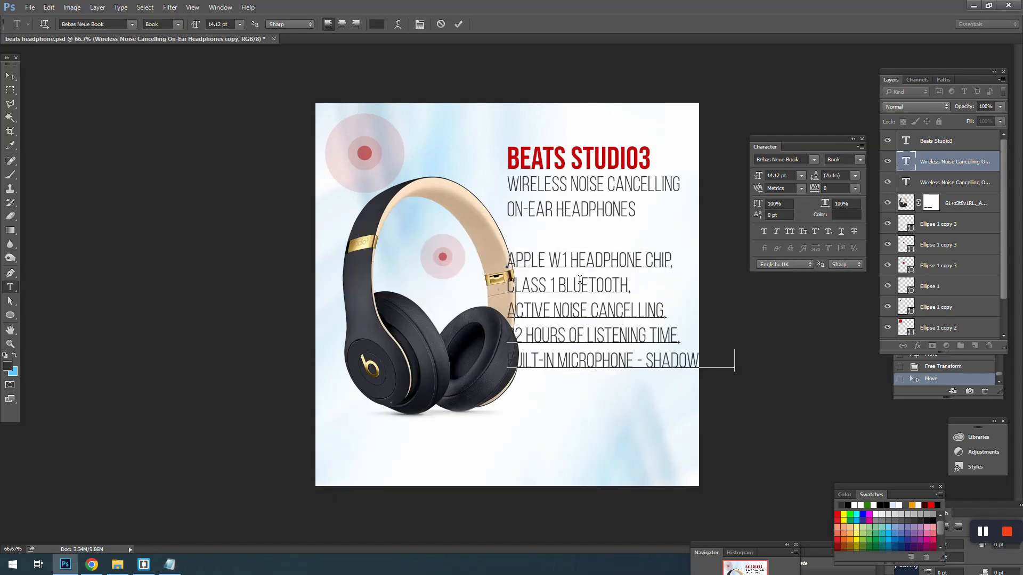
- Reduce the font size of the five-line feature list to 8.36 pt
key("ctrl+a")
key("ctrl+shift+comma")
key("ctrl+shift+comma")
key("ctrl+shift+comma")
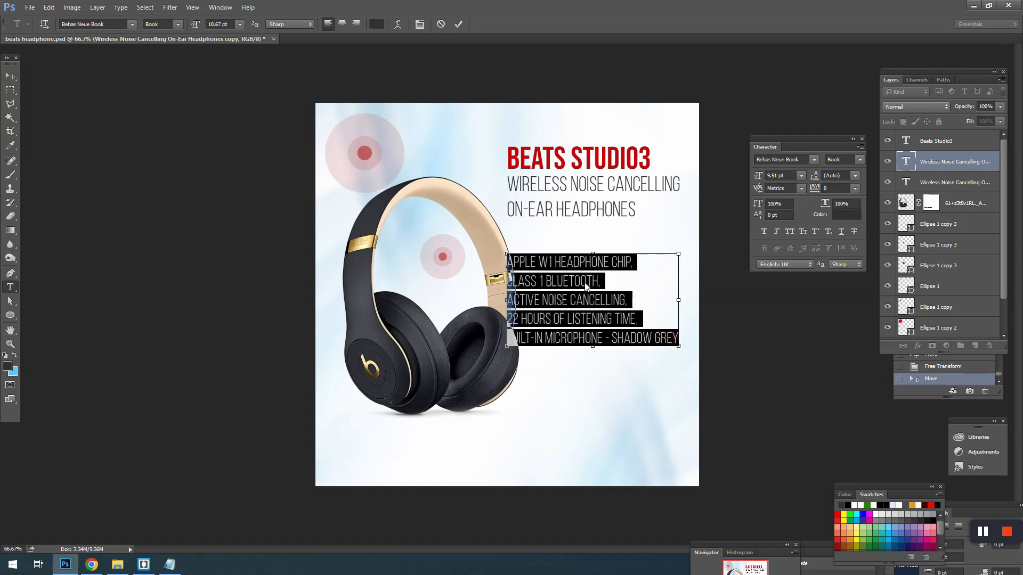
key("ctrl+shift+comma")
key("ctrl+shift+comma")
key("ctrl+shift+period")
key("ctrl+shift+period")
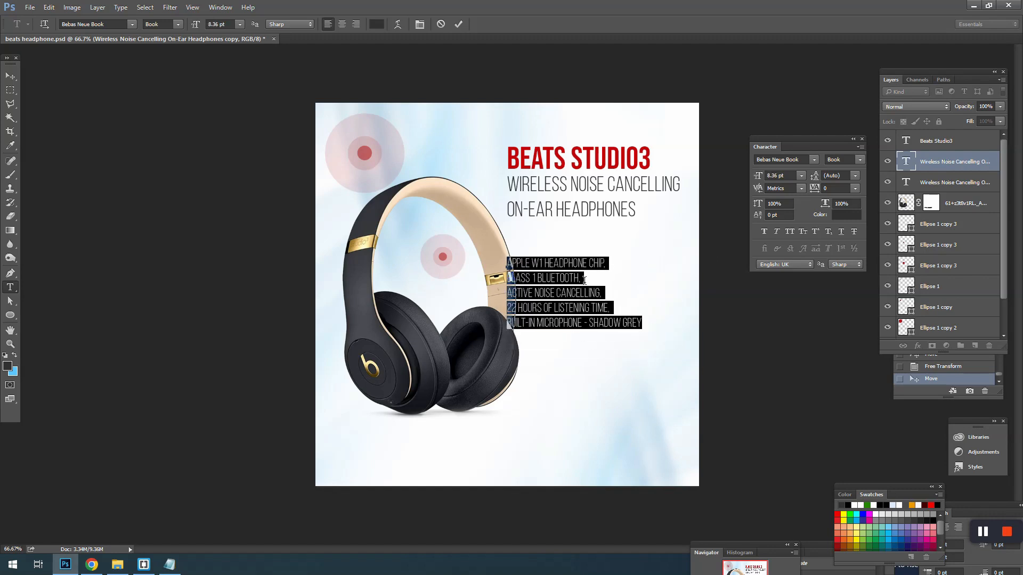
key("ctrl+Return")
key("v")
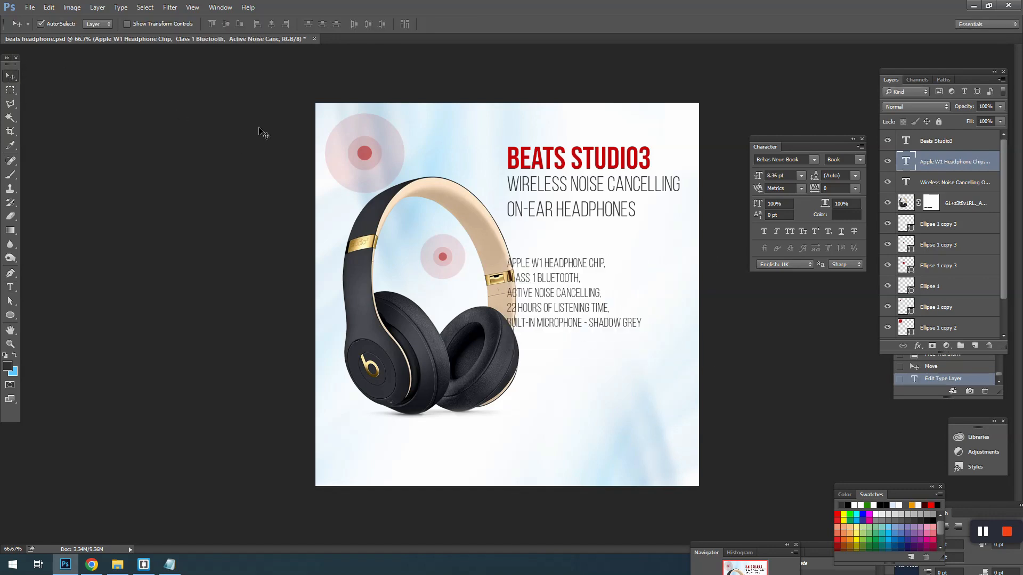
- Move the feature list clear of the headphone, leaving a gap below the description text
left_click_drag(551, 267, 584, 251)
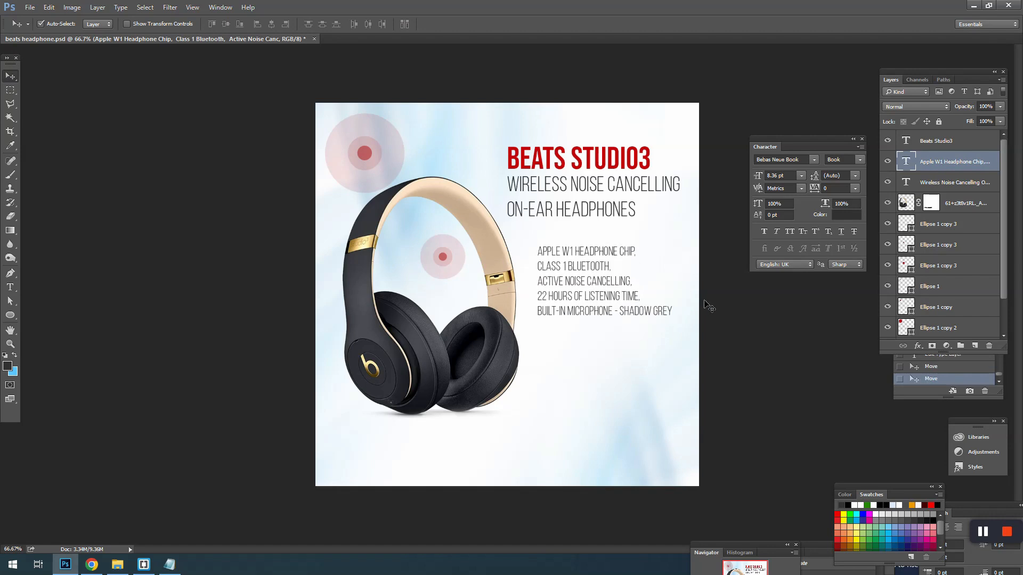
left_click(757, 312)
left_click_drag(597, 293, 598, 322)
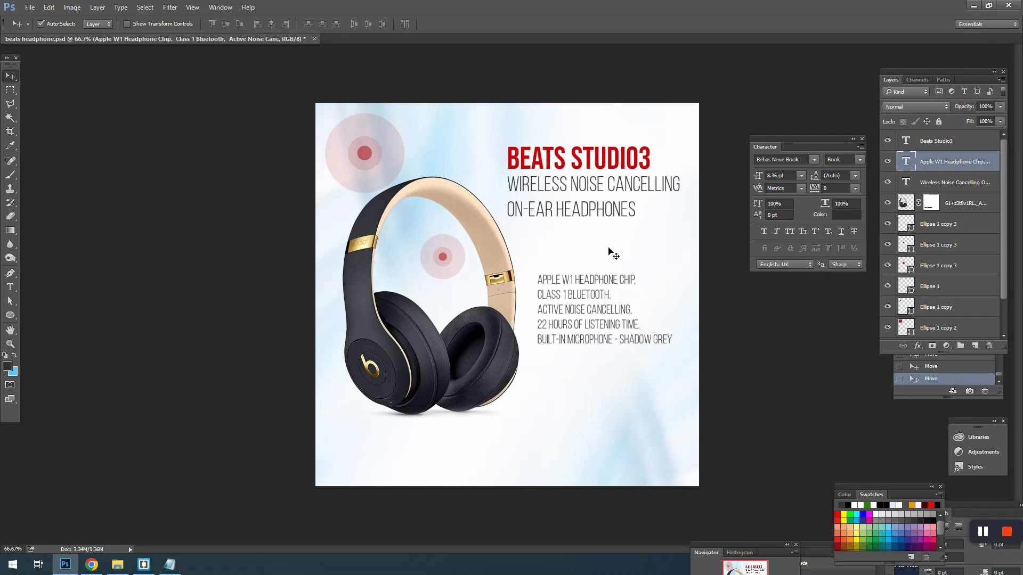
left_click(92, 565)
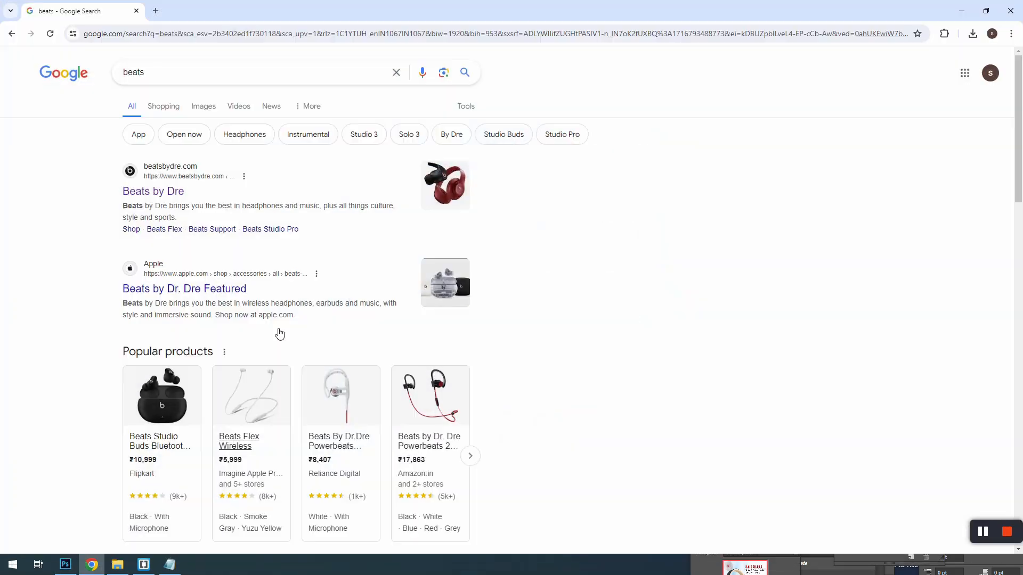
left_click(961, 12)
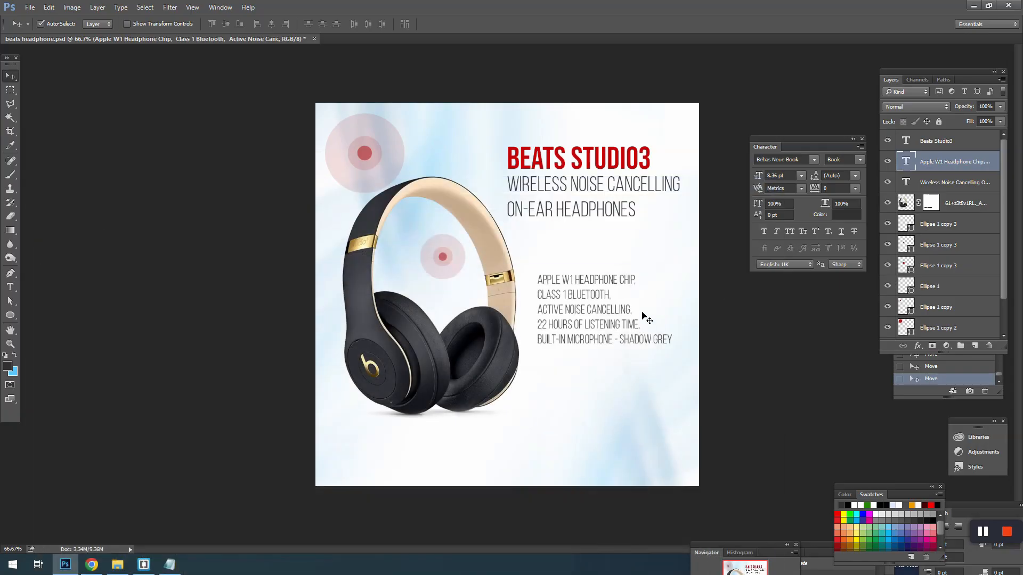
- Set the feature list's font to Square721 Cn BT Roman and shift the text block slightly upward
double_click(589, 297)
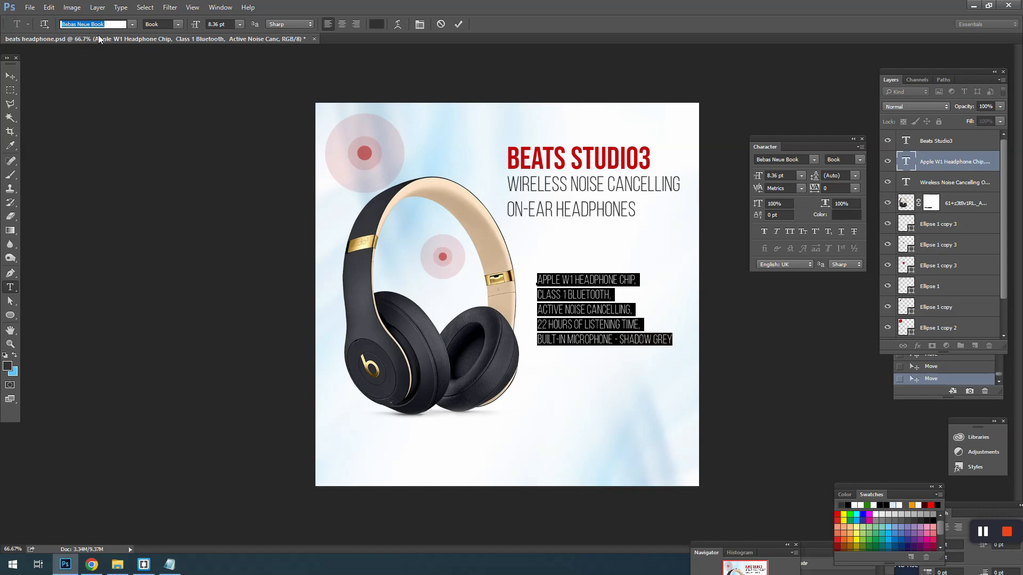
type("sq")
key("Down")
key("Down")
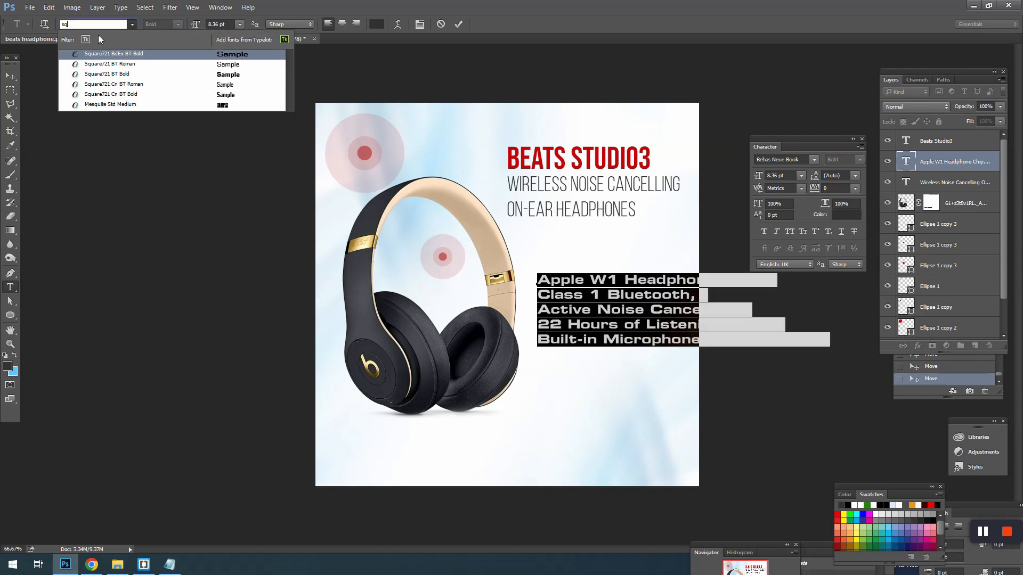
key("Down")
key("Down")
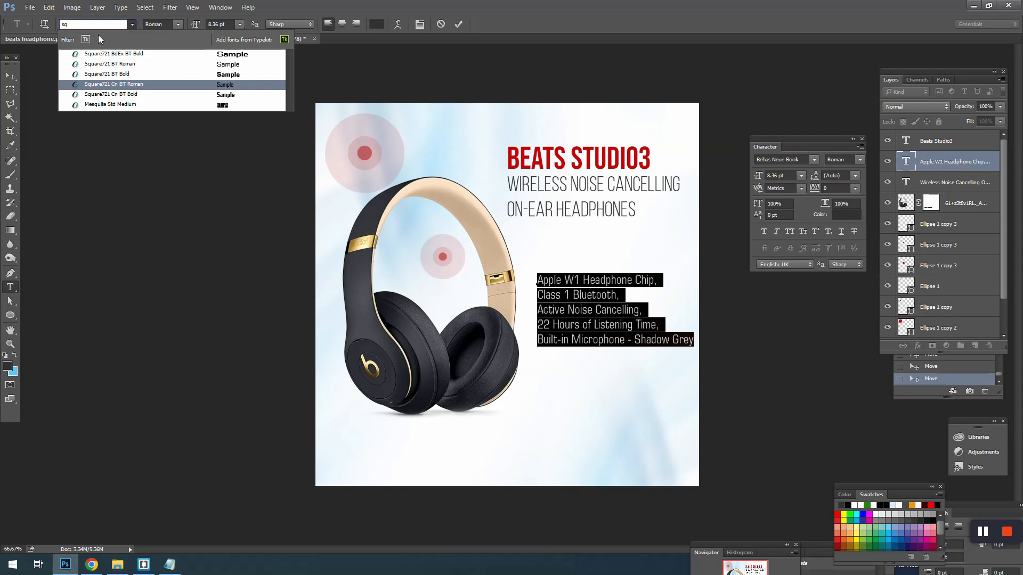
key("Return")
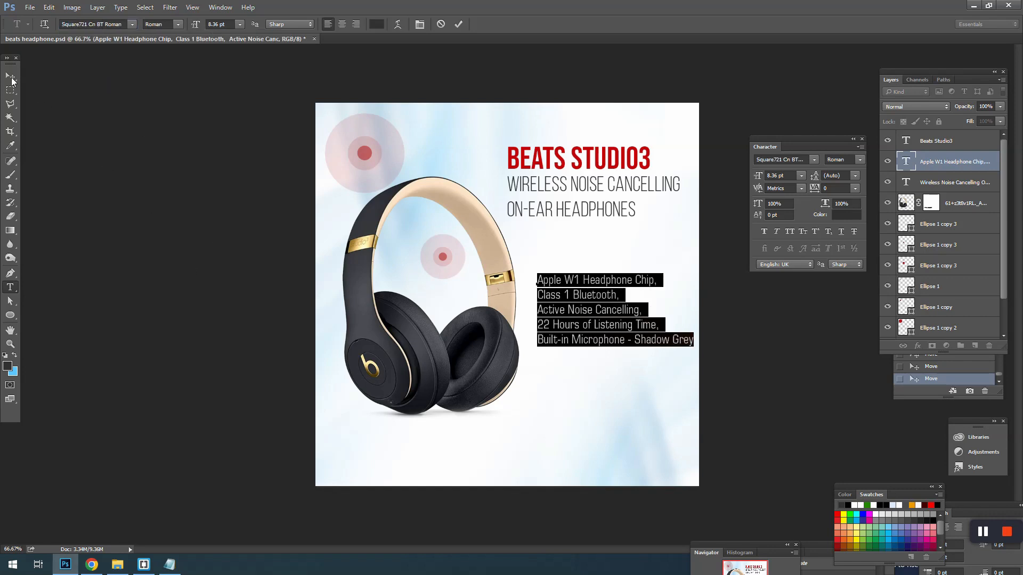
left_click(11, 80)
left_click_drag(614, 313, 615, 309)
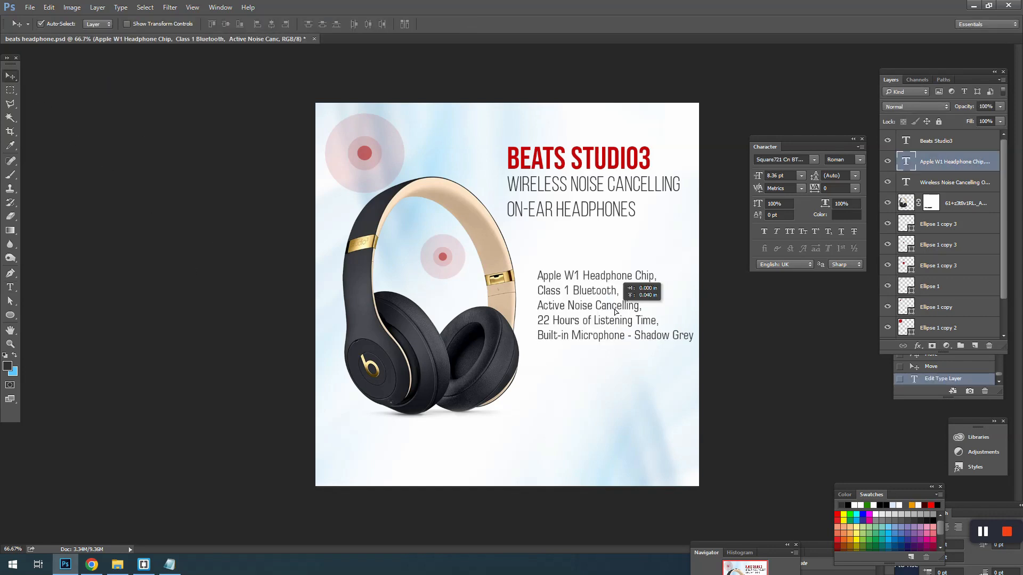
- Recolour the five-line feature list red, d10008, sampled from the Beats Studio3 heading
double_click(614, 309)
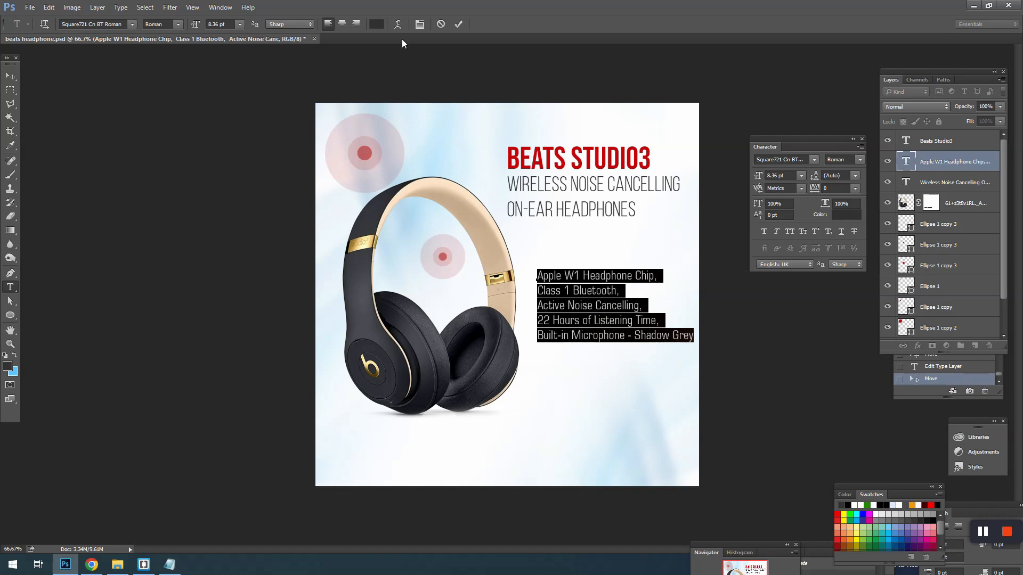
left_click(376, 24)
left_click(364, 153)
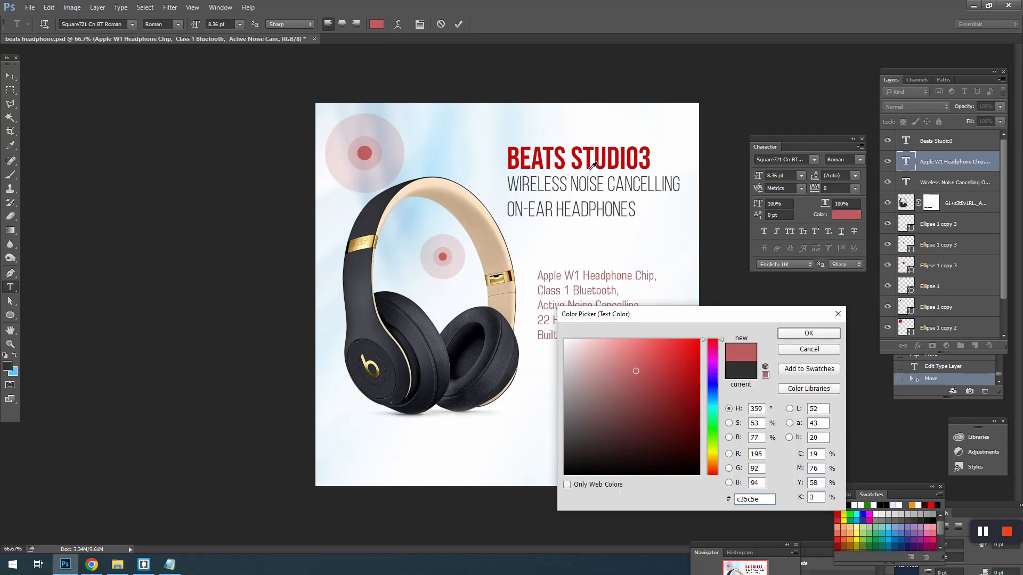
left_click(566, 157)
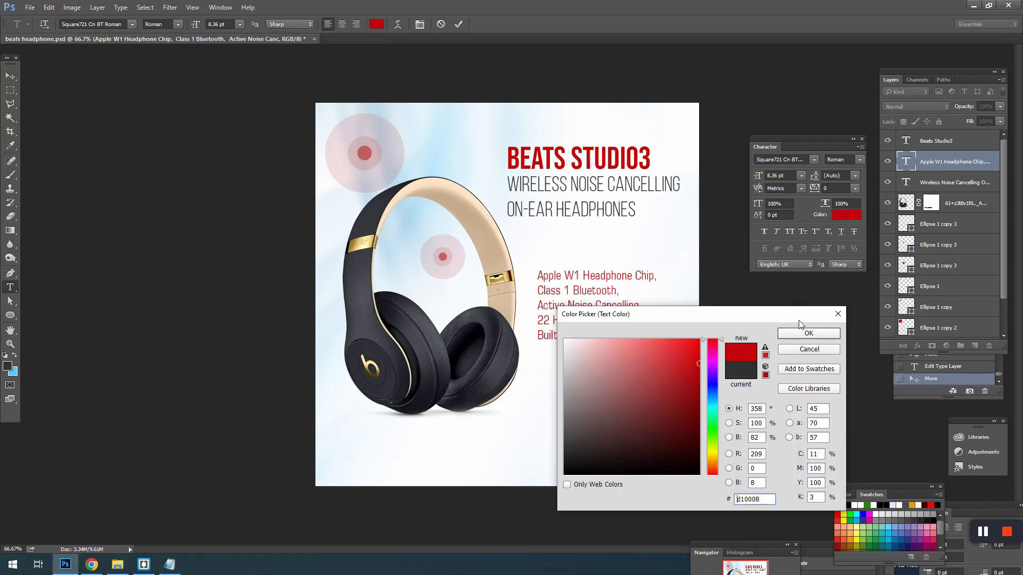
left_click(808, 333)
left_click(11, 75)
left_click(612, 302, "ctrl")
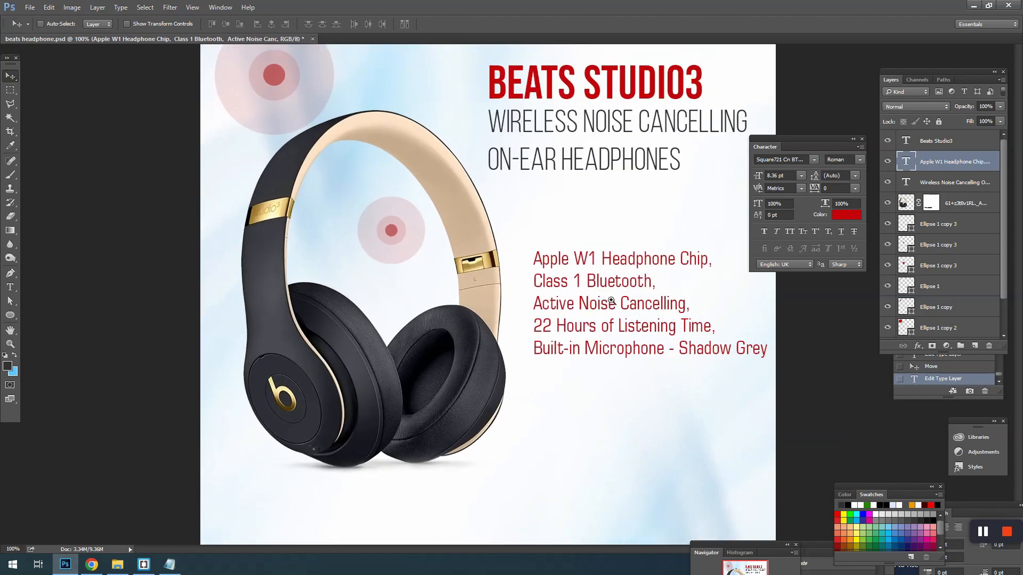
- Draw an 18 px circle as a bullet before the first feature line and fill it red, e30101
left_click(612, 302, "ctrl")
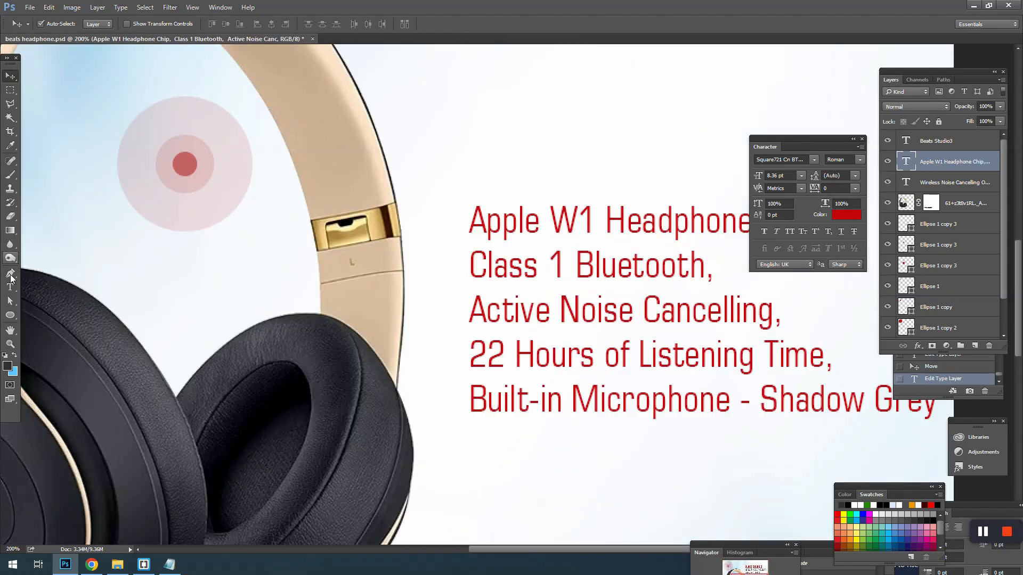
left_click(10, 315)
left_click(449, 245, "ctrl")
left_click_drag(451, 208, 465, 222)
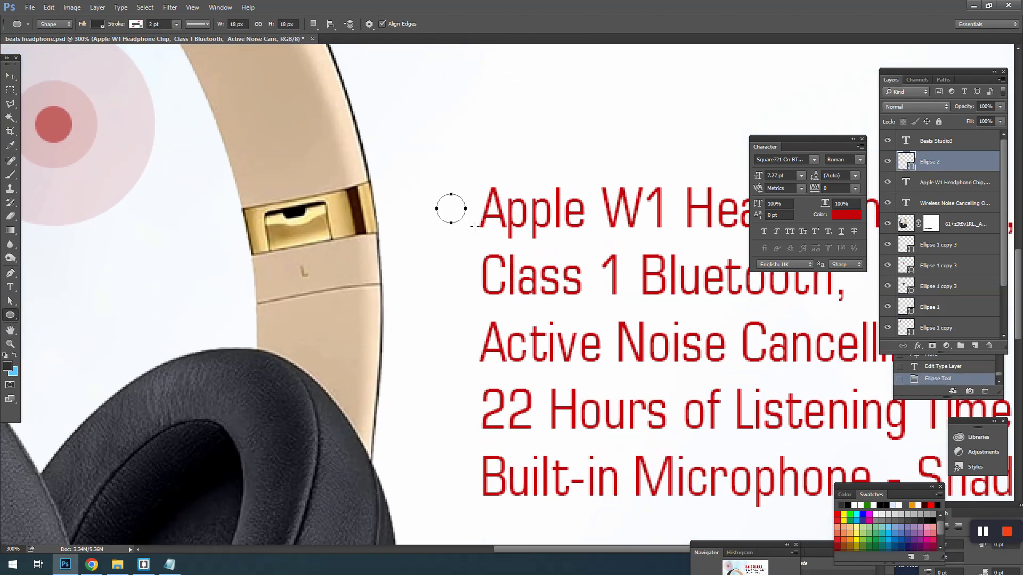
double_click(906, 158)
left_click(699, 354)
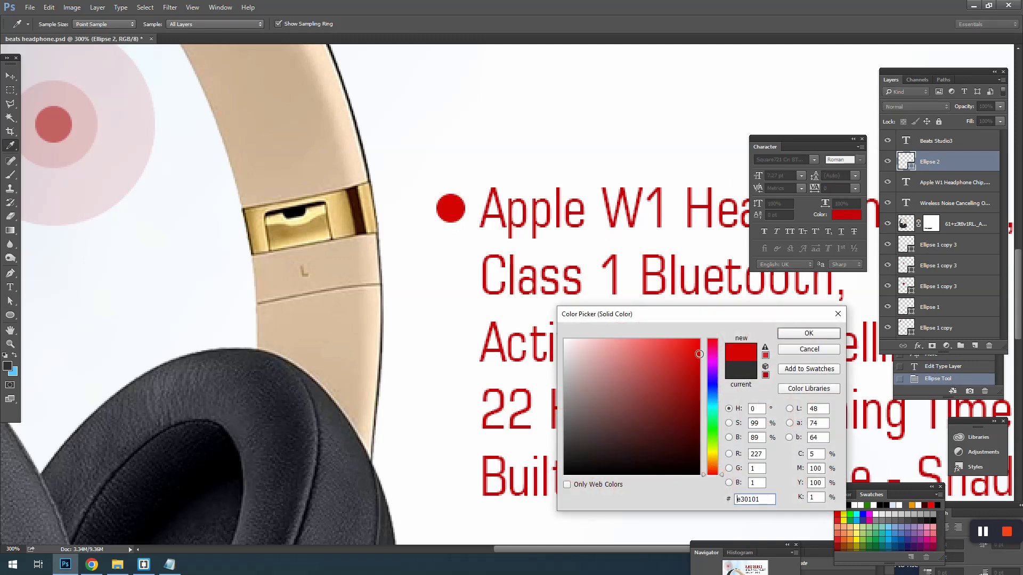
left_click(808, 334)
- Duplicate the red bullet straight down in front of the second, third and fourth feature lines
left_click(10, 76)
scroll(450, 201, "down", 1)
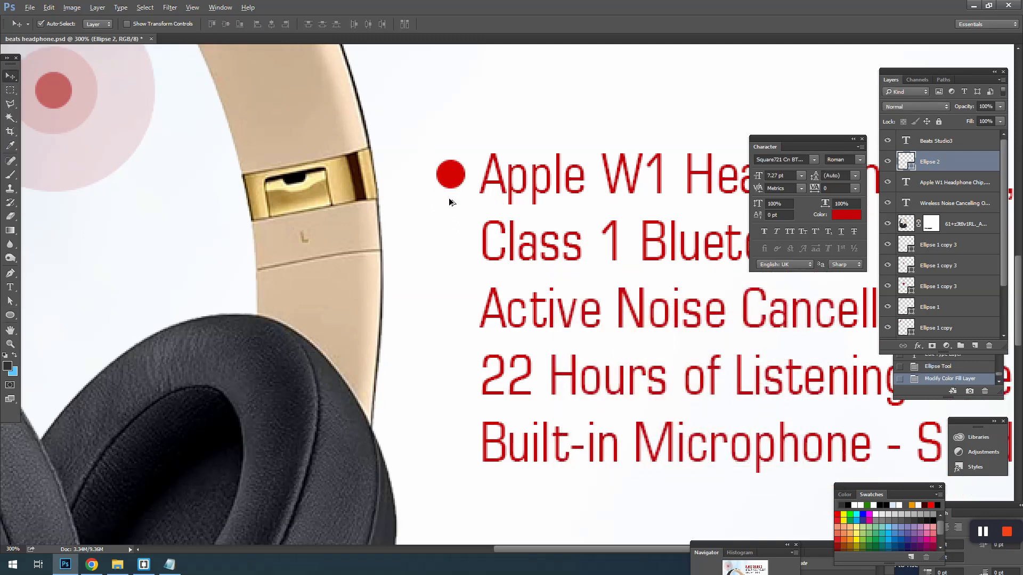
left_click_drag(449, 198, 477, 253)
left_click(452, 174, "shift")
scroll(452, 172, "down", 1)
left_click_drag(451, 158, 474, 301)
scroll(471, 306, "down", 2)
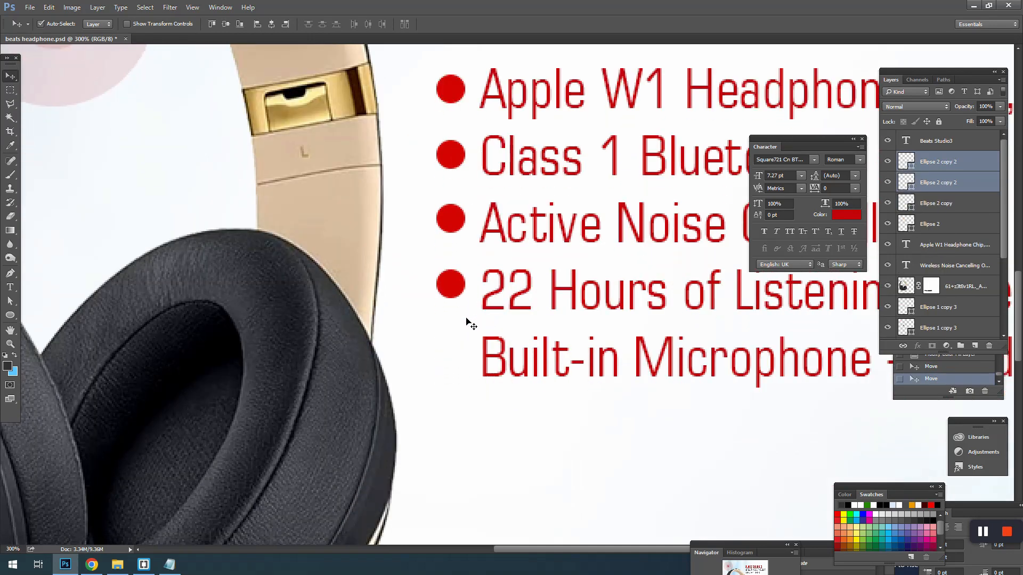
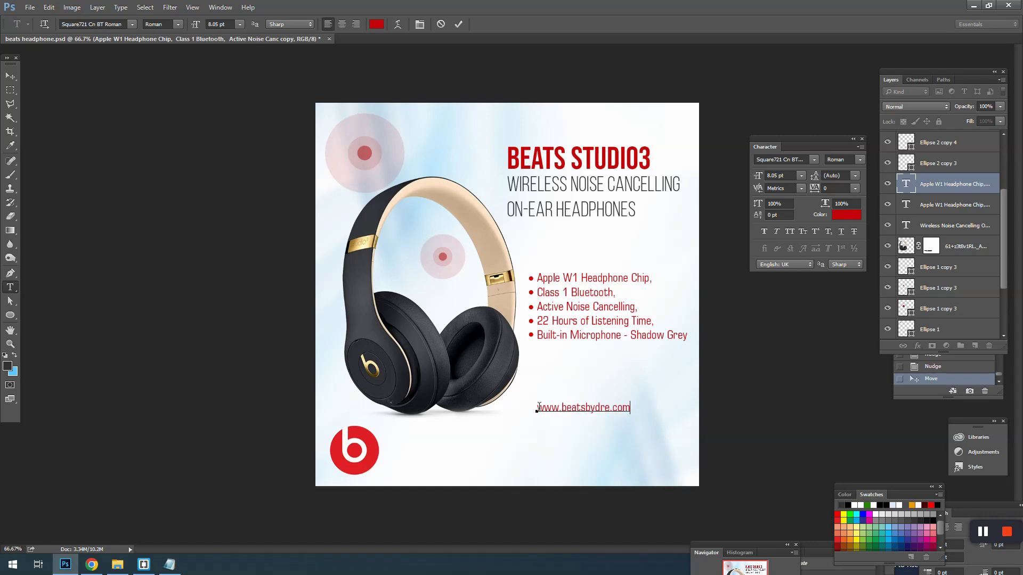
left_click_drag(691, 440, 737, 493)
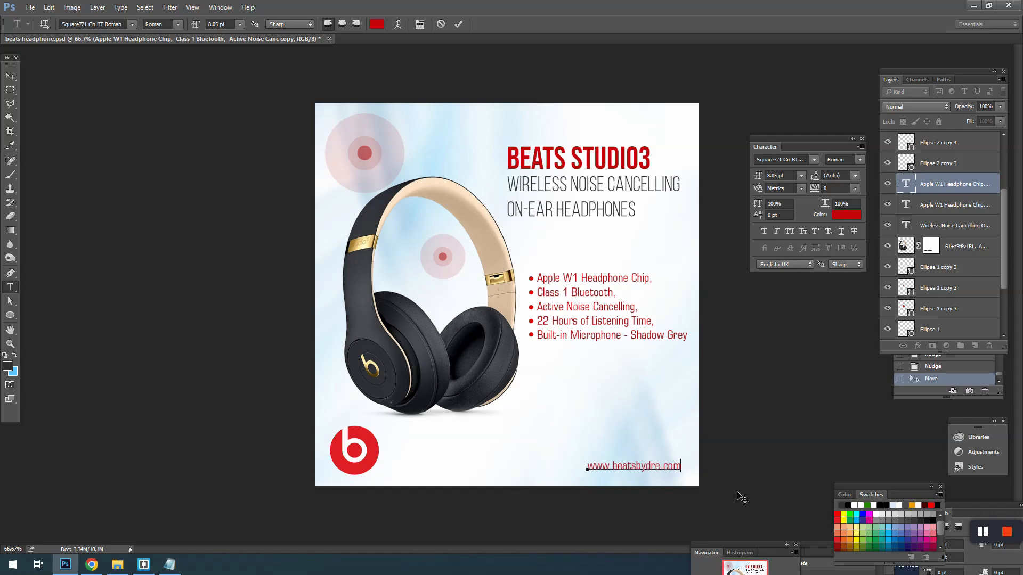
left_click(13, 76)
left_click(47, 109)
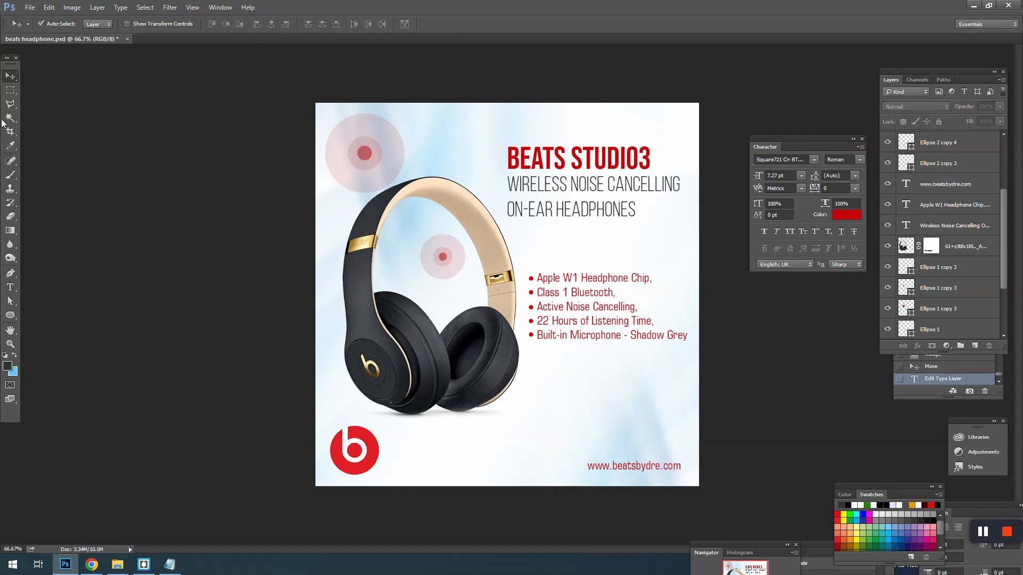
- Draw a thin rectangle about 939 × 5 px beneath the logo and website text, filled with the Beats logo's red
left_click(10, 91)
right_click(10, 315)
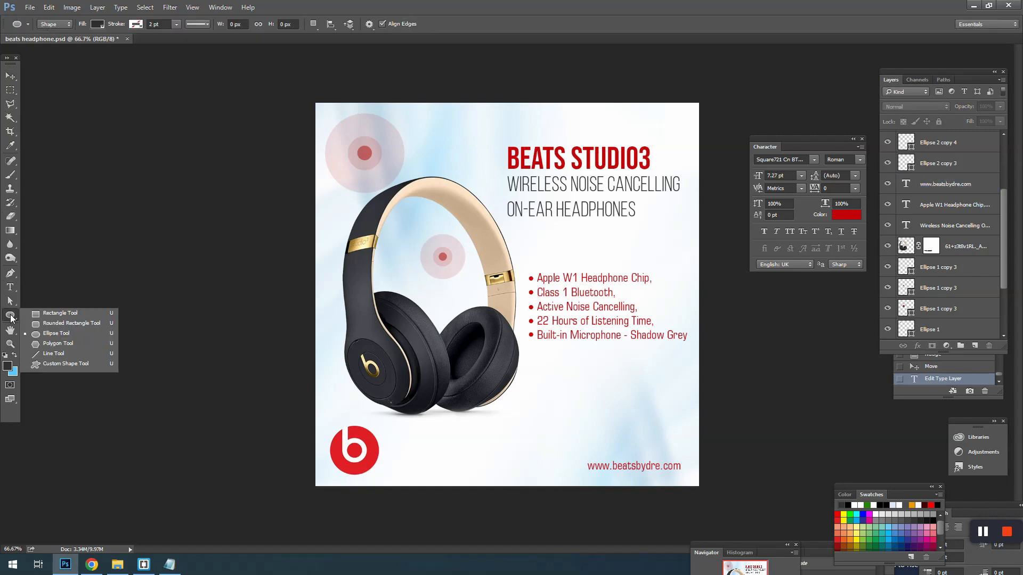
left_click(59, 314)
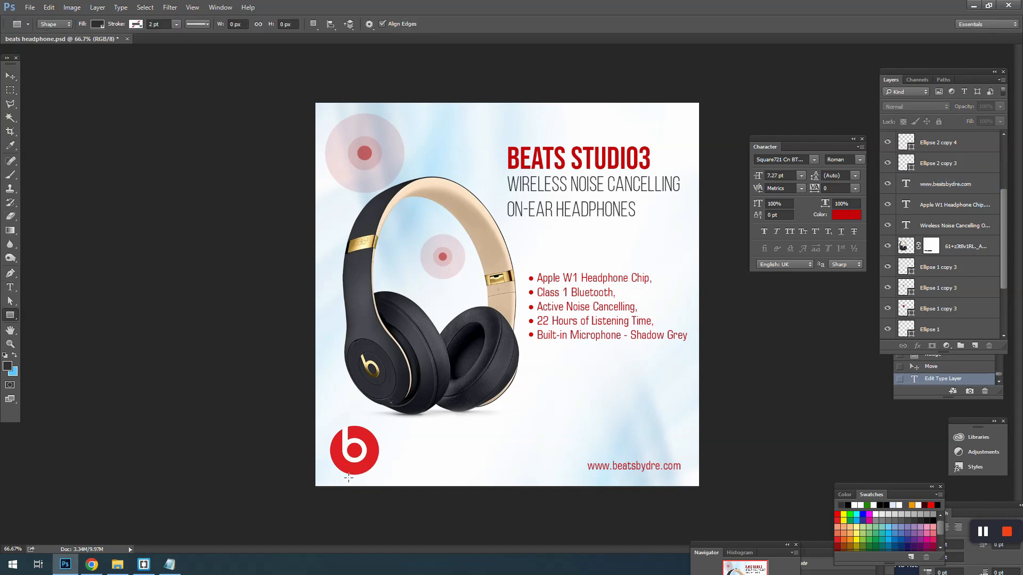
left_click_drag(348, 477, 682, 478)
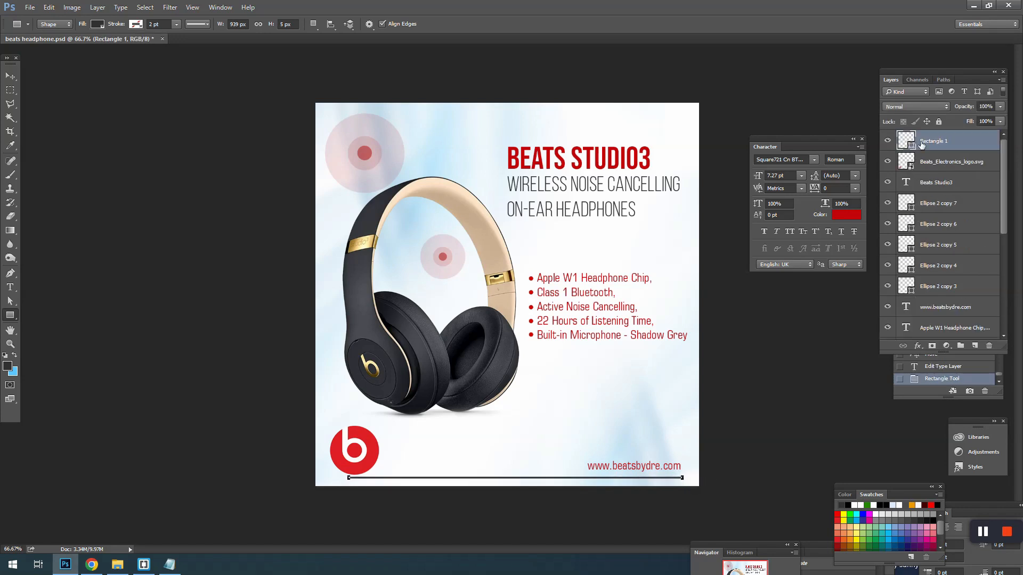
double_click(910, 142)
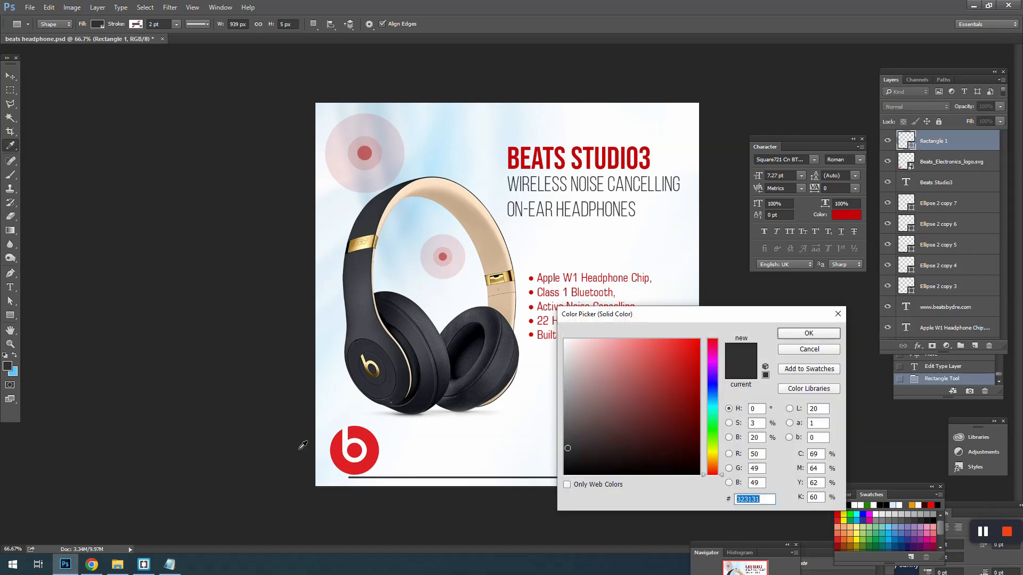
left_click(369, 429)
left_click(811, 335)
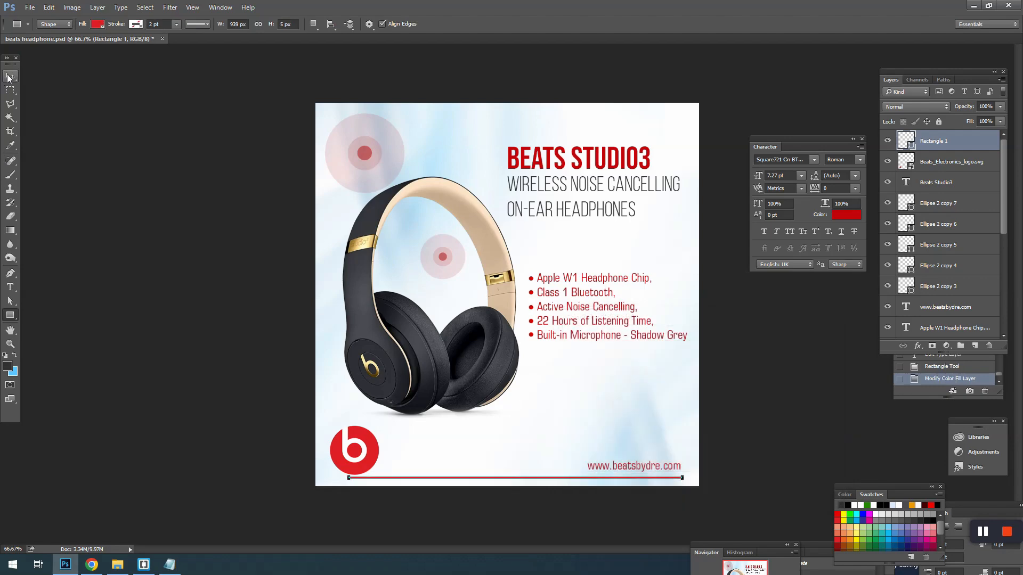
- Stretch the red line's left end to the logo's left edge, about 105.5% of its width
left_click(11, 76)
left_click(198, 276, "ctrl")
left_click(484, 401, "ctrl")
left_click_drag(542, 418, 453, 199)
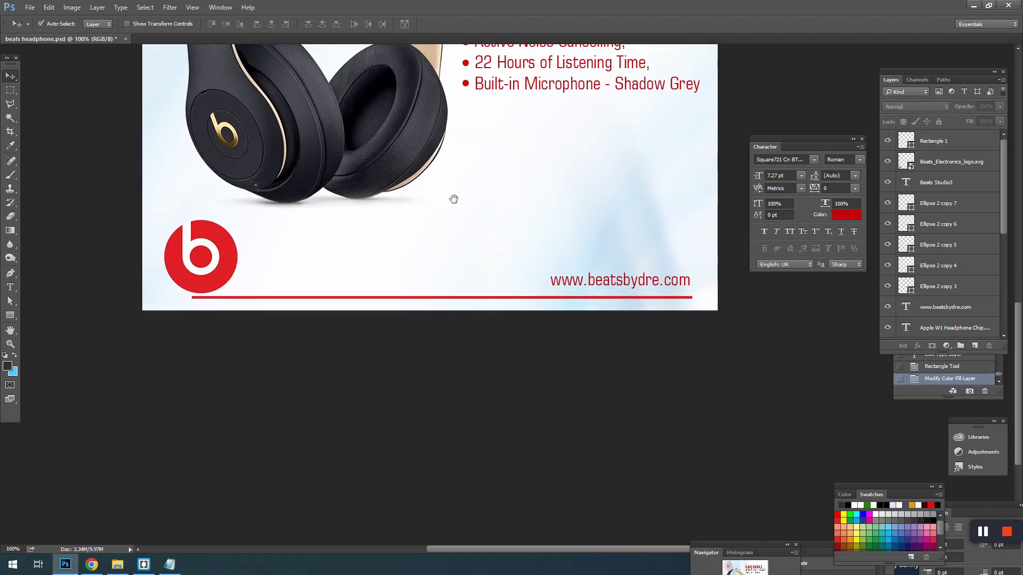
left_click(205, 306, "ctrl")
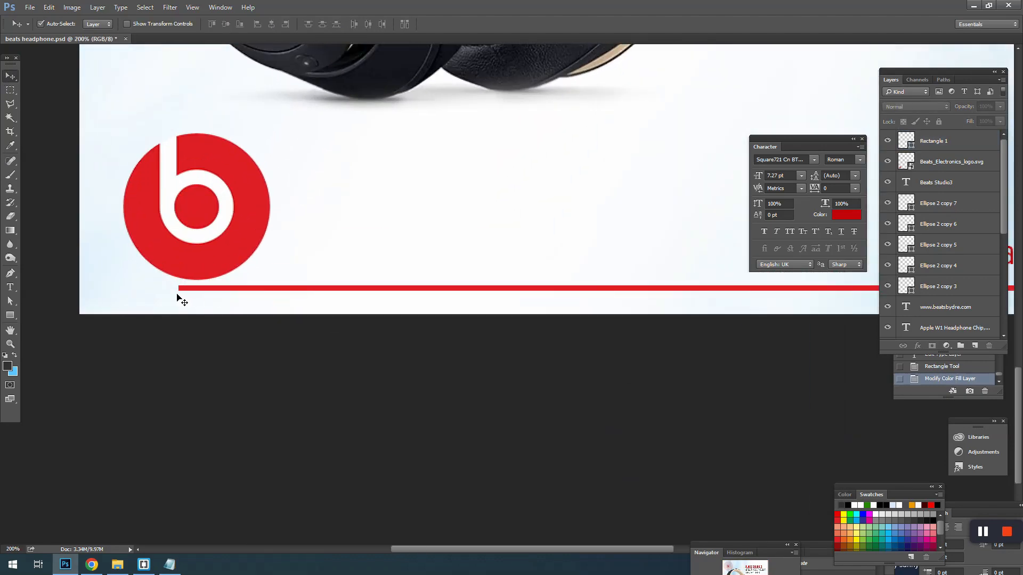
left_click(347, 289)
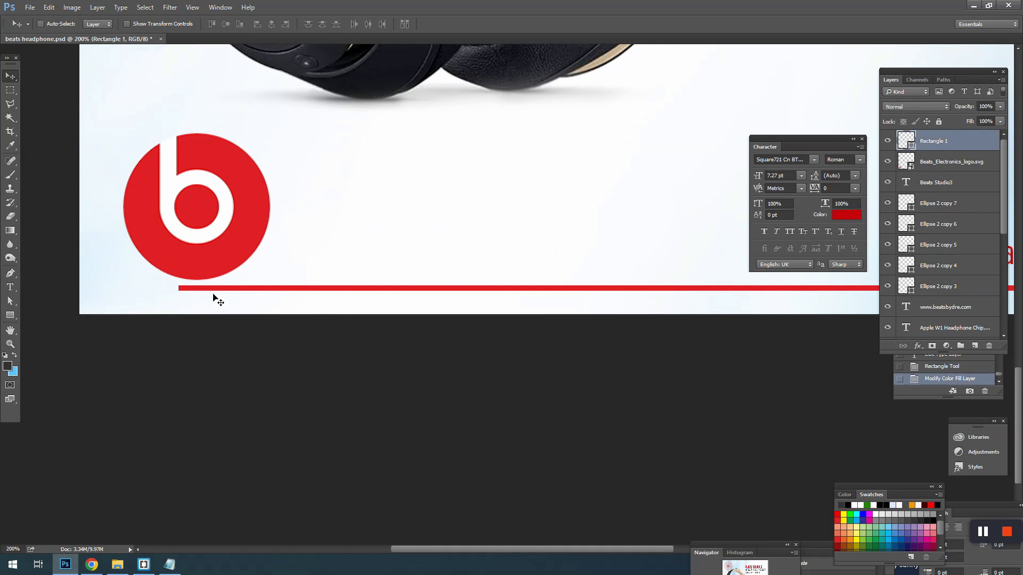
key("ctrl+t")
left_click_drag(178, 287, 122, 288)
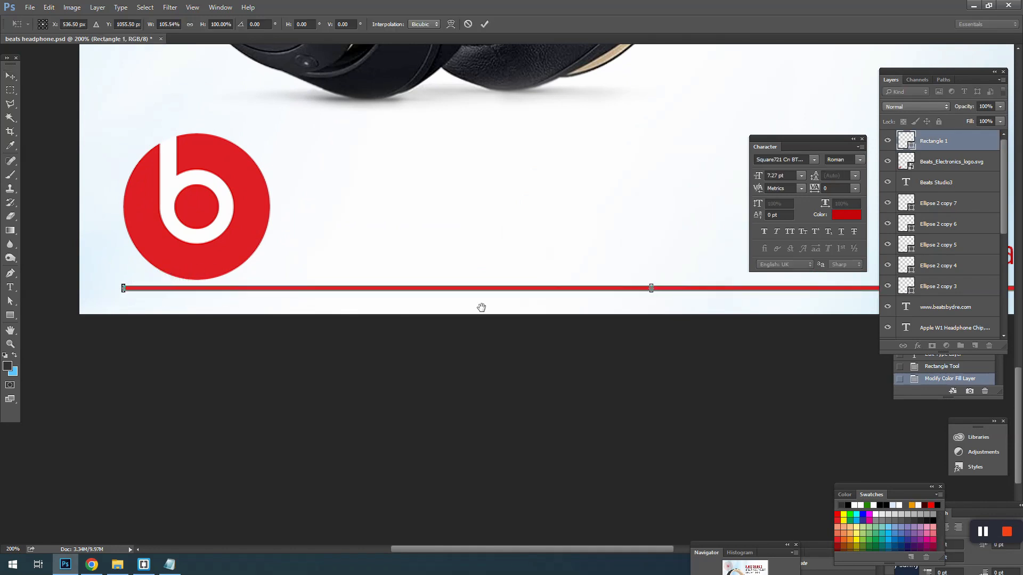
- Thin the red line to 40% of its height, keeping its lower edge in place, and apply the transform
left_click_drag(527, 306, 397, 313)
left_click(516, 297, "ctrl")
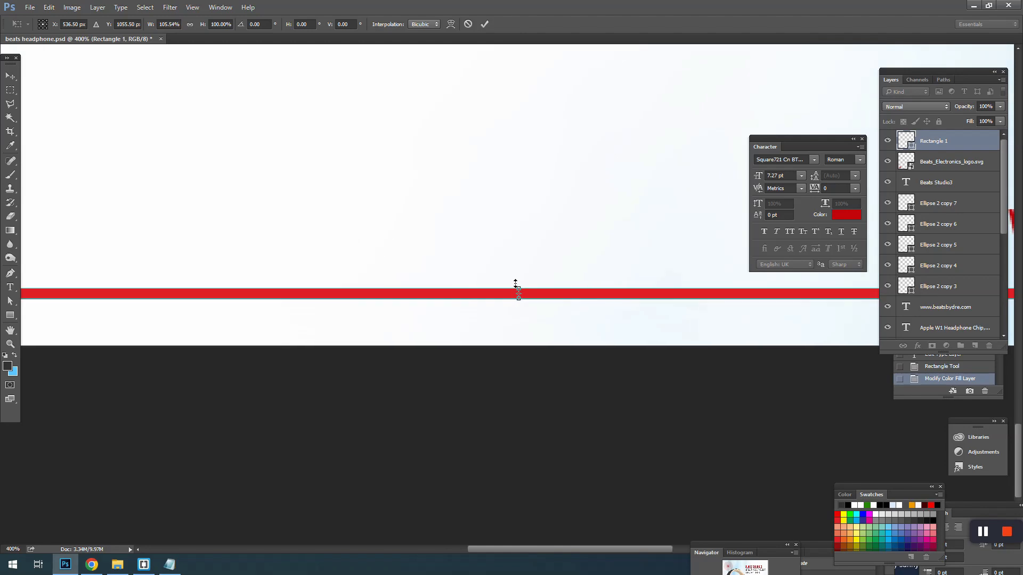
left_click_drag(516, 287, 519, 294)
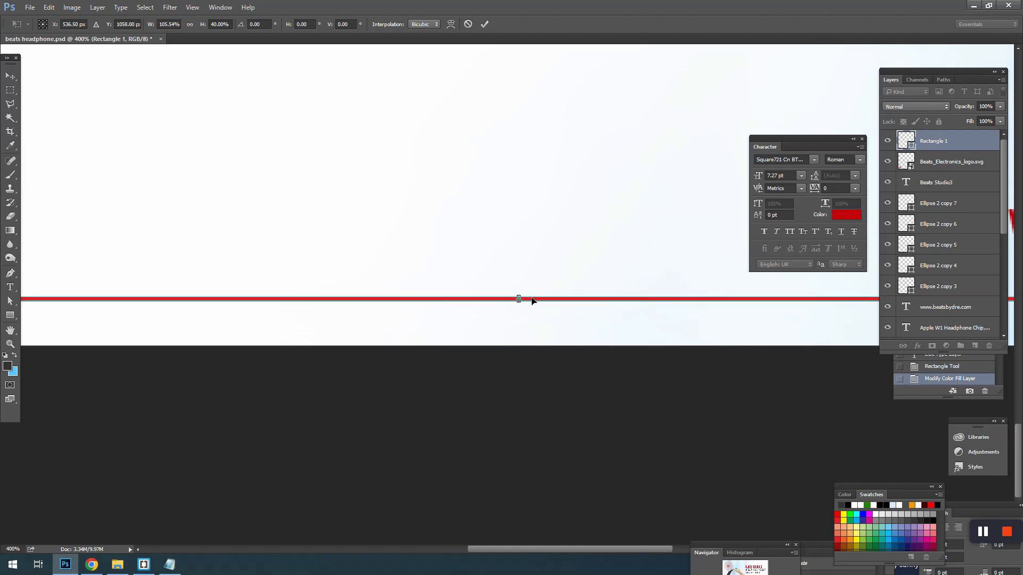
key("Return")
key("ctrl+minus")
key("ctrl+minus")
key("ctrl+minus")
key("ctrl+minus")
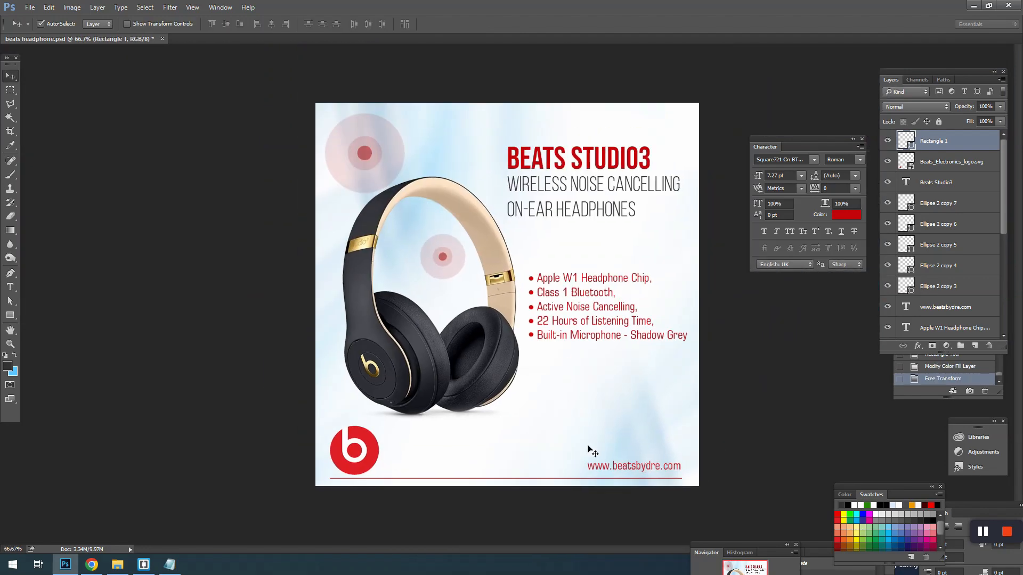
left_click(647, 470)
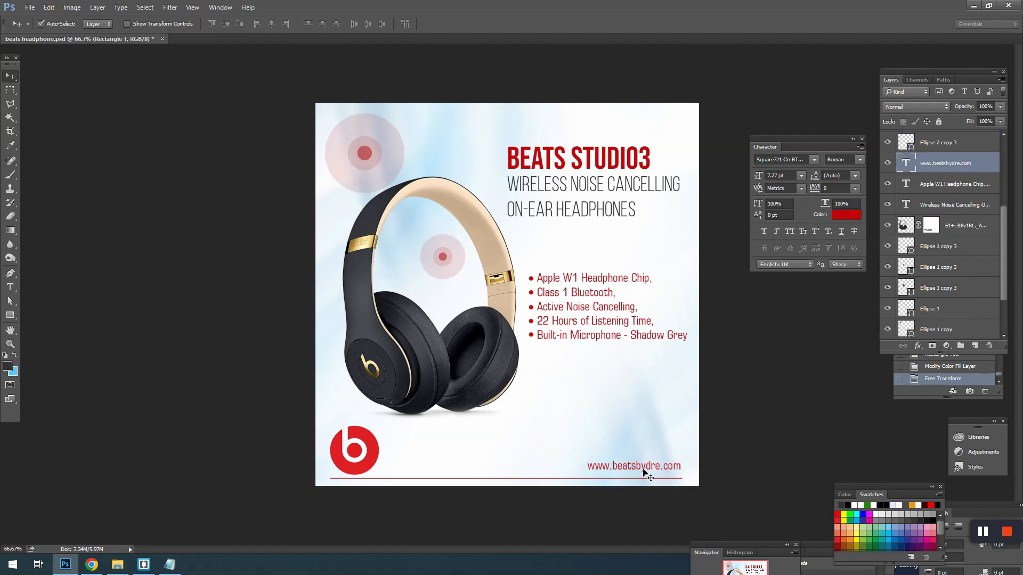
key("Down")
key("Down")
key("Down")
key("Down")
key("Down")
key("Down")
key("Down")
key("Down")
key("Down")
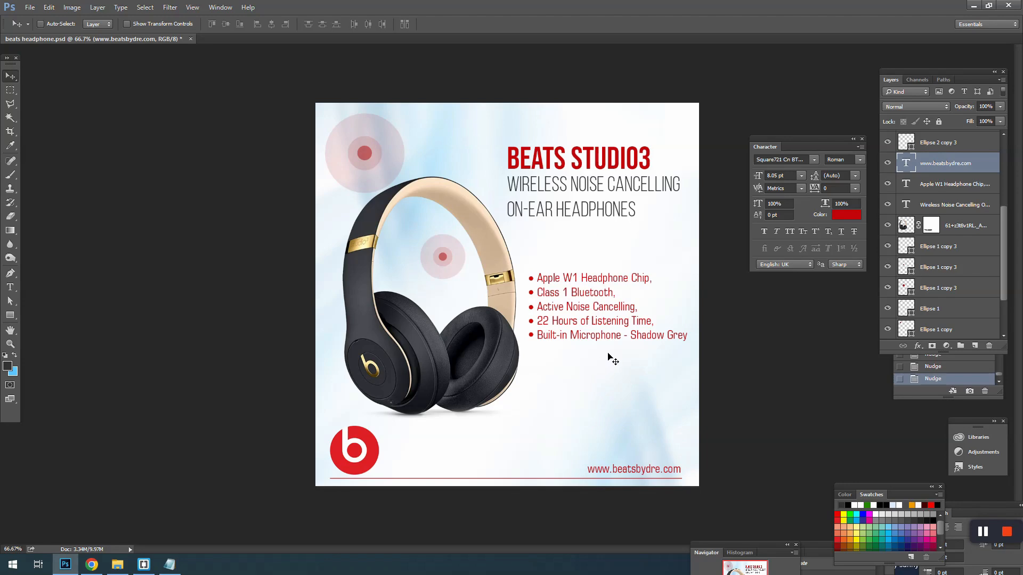
key("ctrl+s")
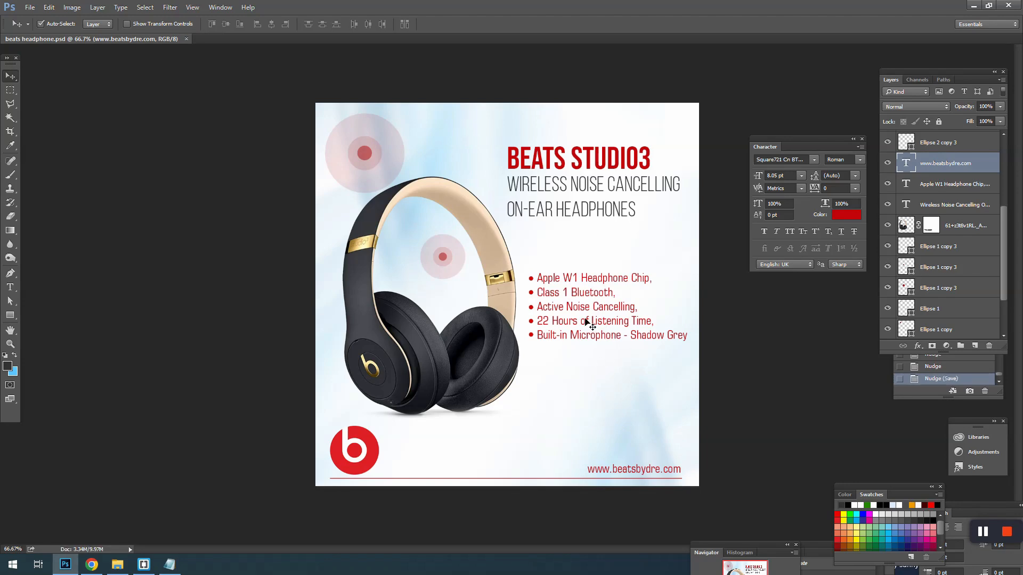
- Switch to Chrome and search Google Images for "city"
left_click(91, 564)
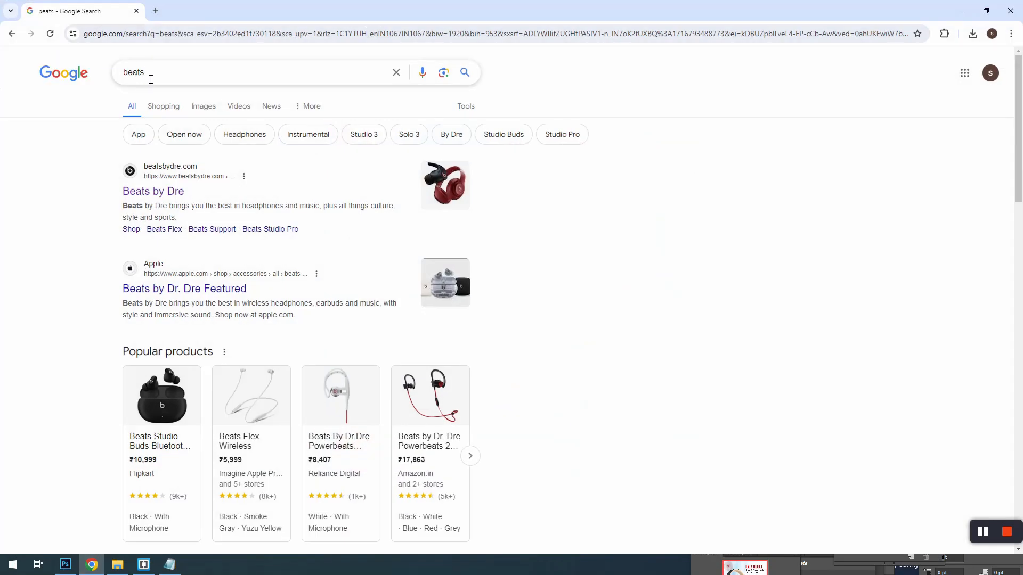
double_click(151, 80)
type("city")
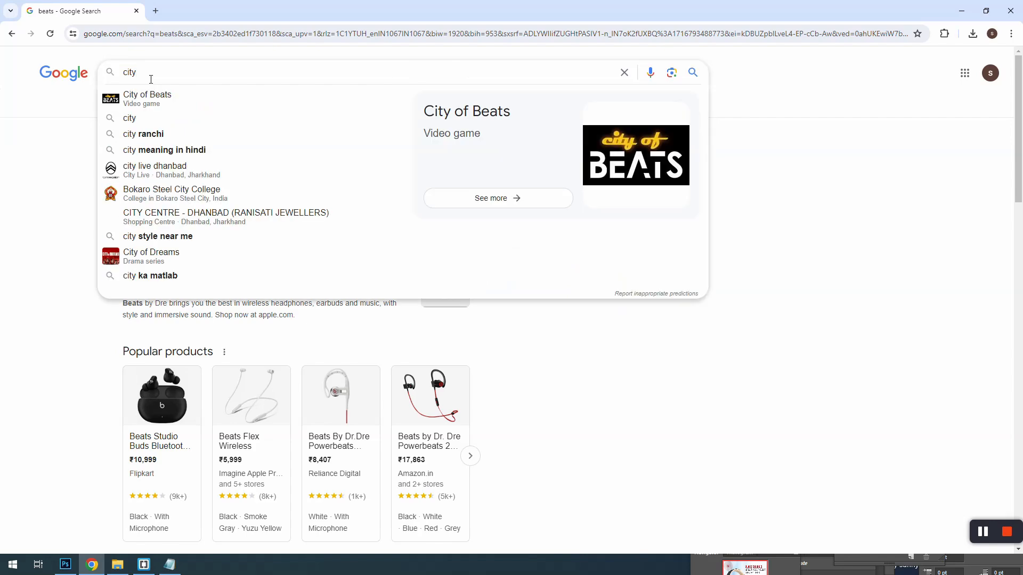
key("Return")
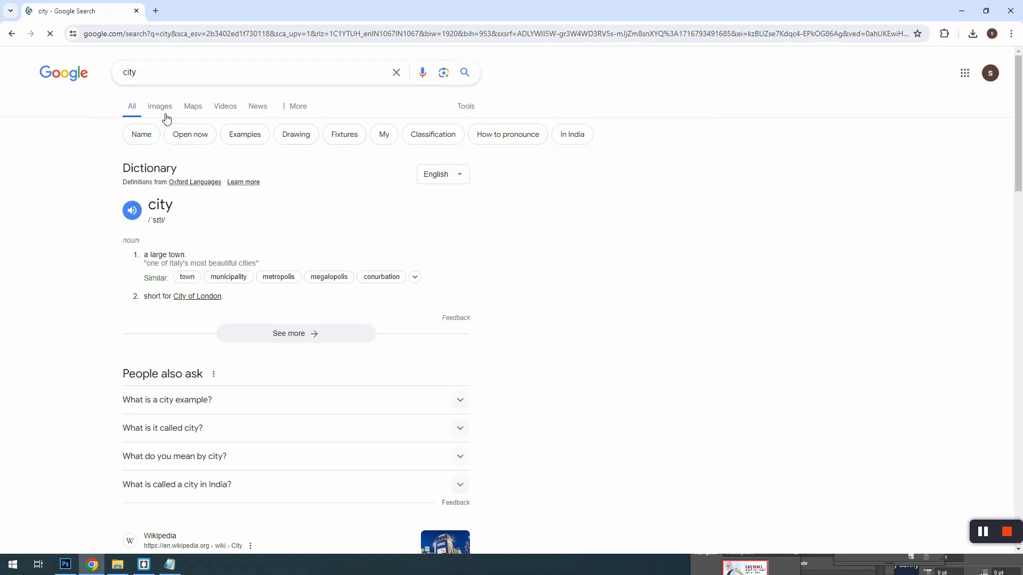
left_click(163, 114)
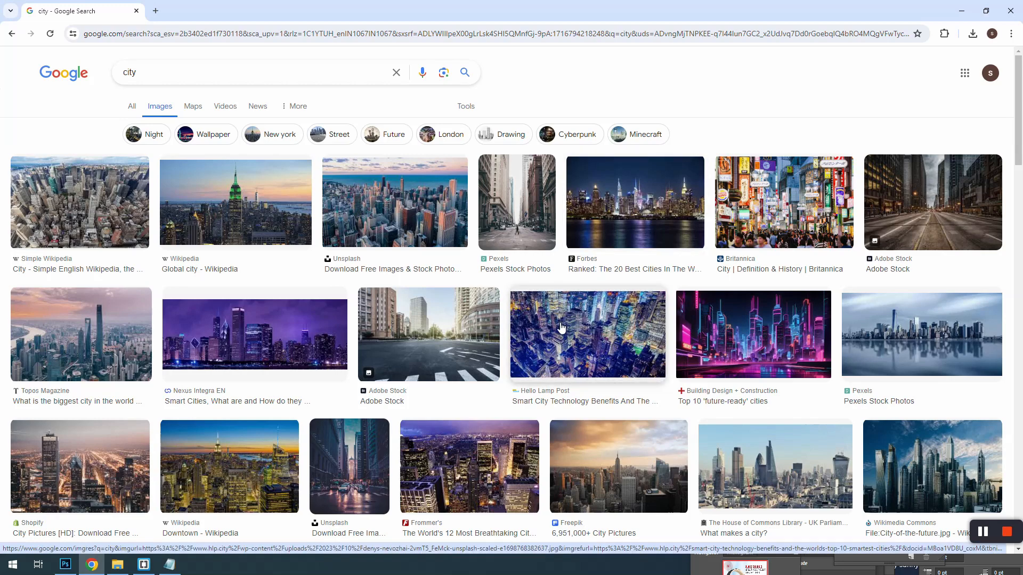
- Find the Unsplash Big City photo of a railed walkway between skyscrapers, copy the image and return to Photoshop
scroll(552, 309, "down", 5)
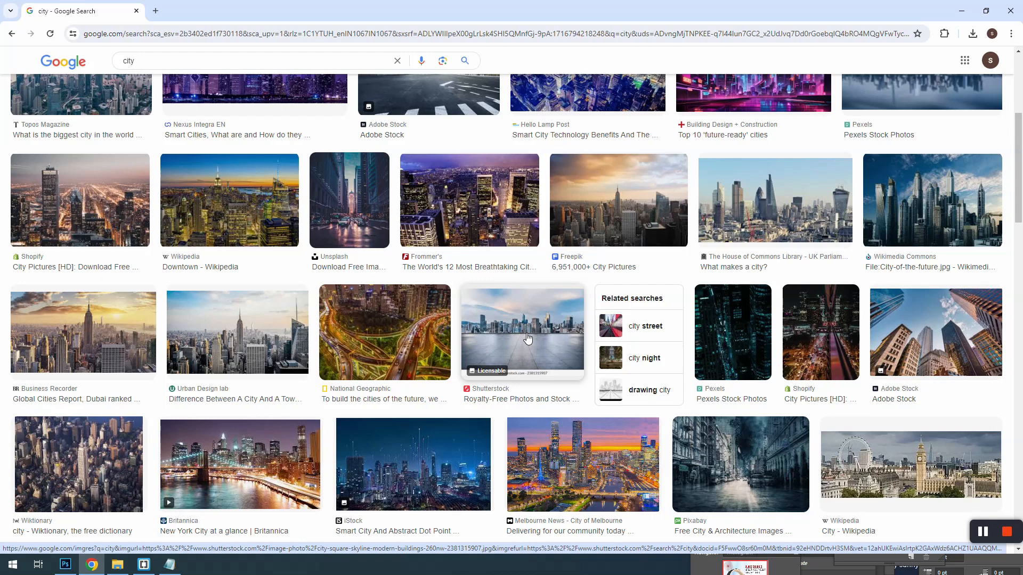
left_click(528, 338)
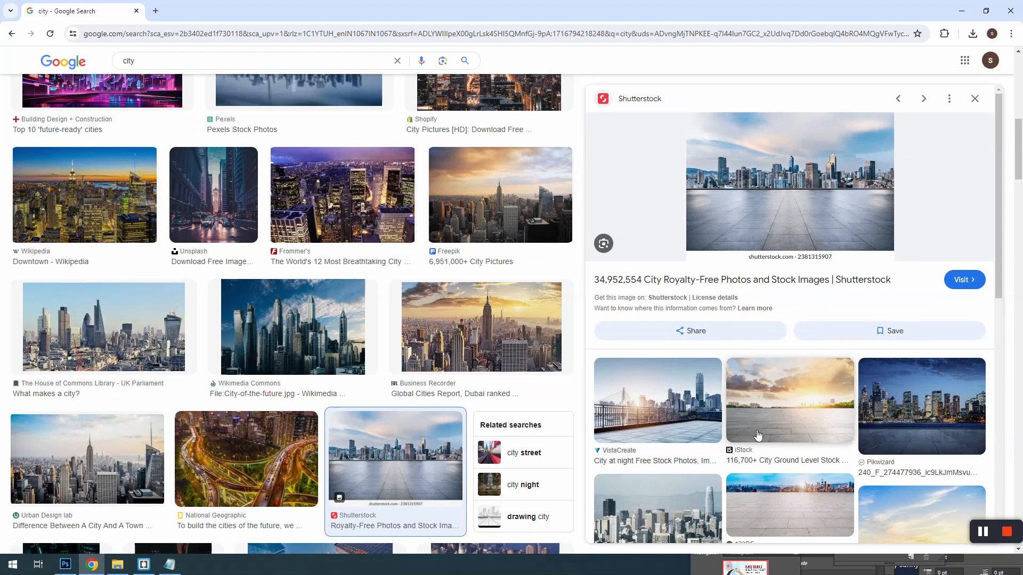
left_click(681, 393)
scroll(767, 298, "down", 1)
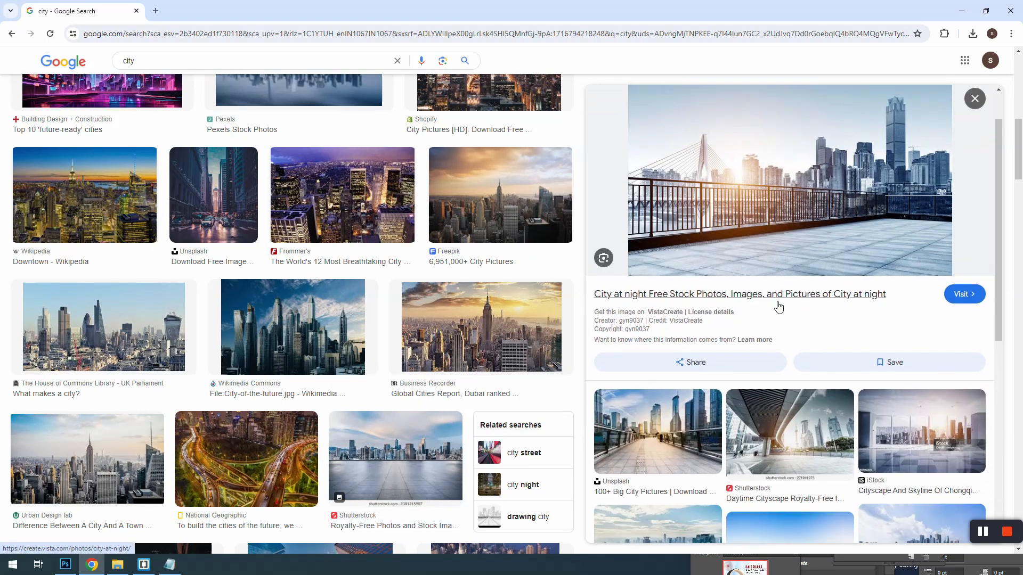
left_click(687, 427)
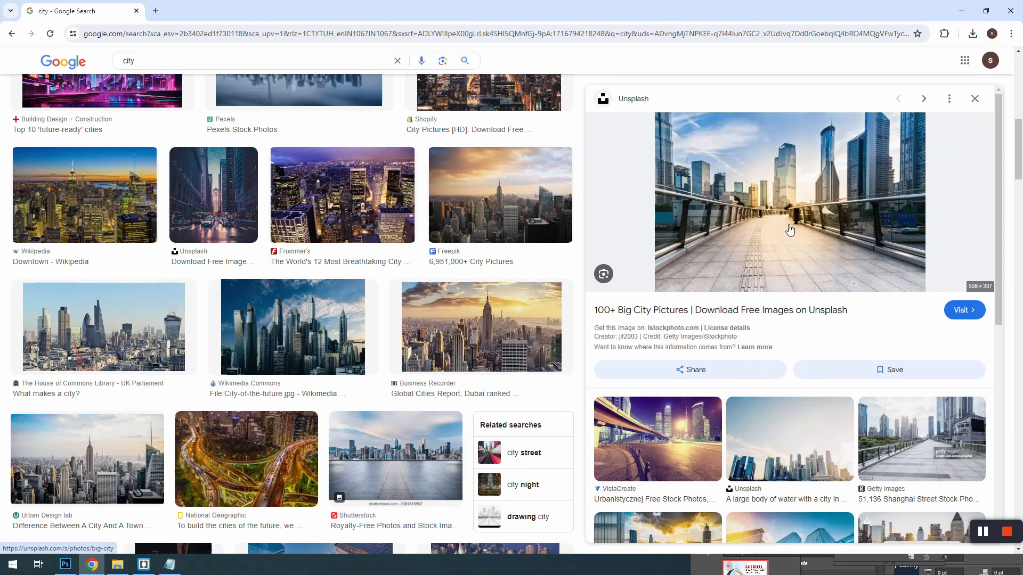
right_click(791, 230)
left_click(815, 384)
left_click(961, 10)
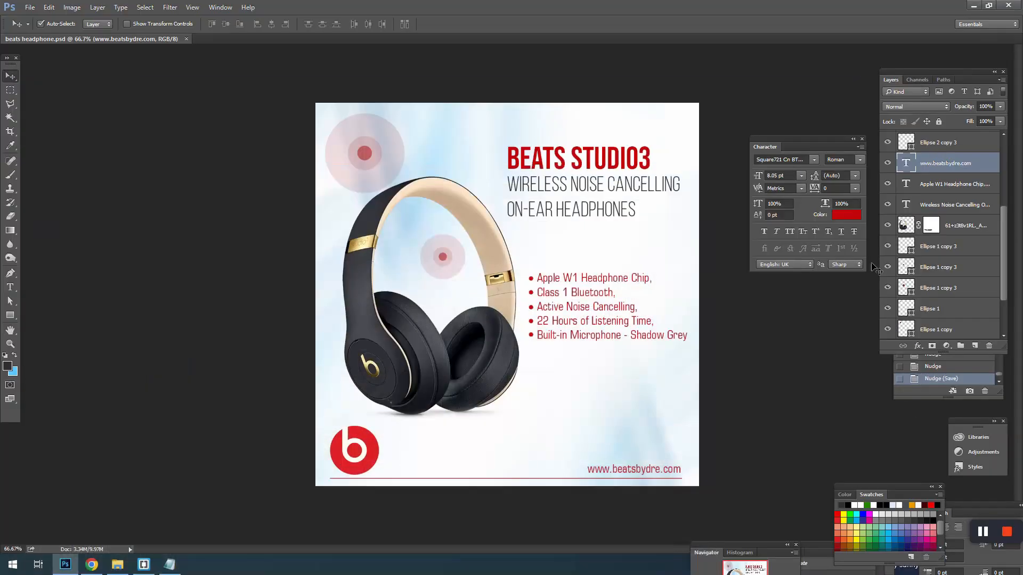
- Paste the city photo directly above the Background layer and enlarge it to cover the whole poster
scroll(946, 298, "down", 3)
left_click(940, 329)
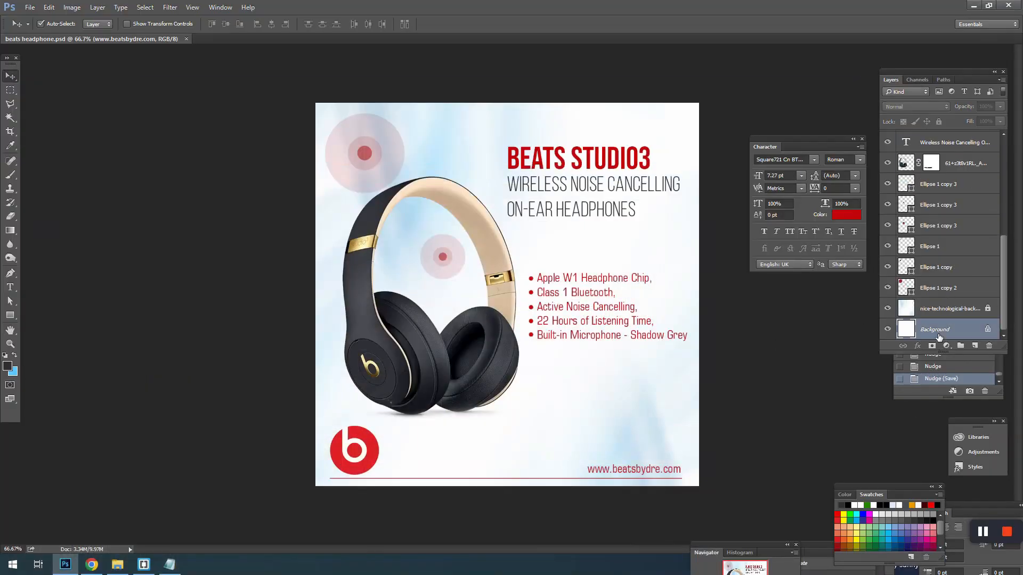
key("ctrl+v")
key("ctrl+t")
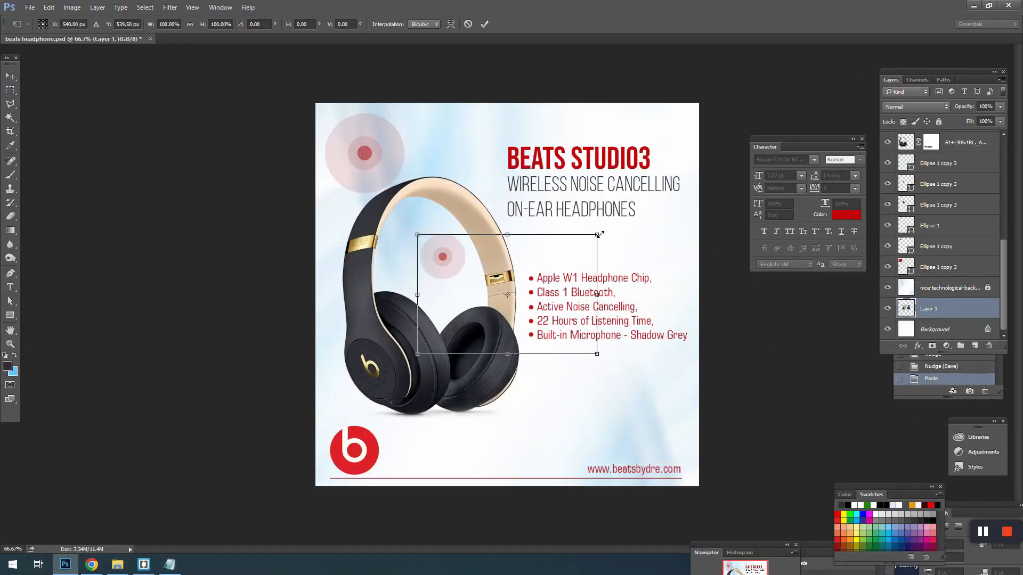
left_click_drag(601, 233, 816, 134)
key("Return")
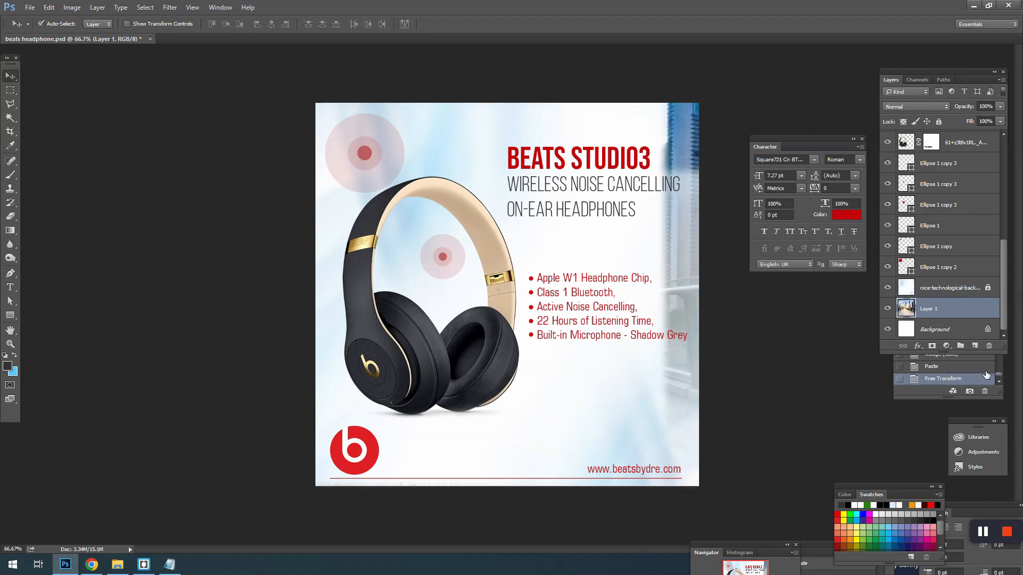
- Unlock the blue wavy-lines background layer and lower its opacity to 86%
left_click(942, 293)
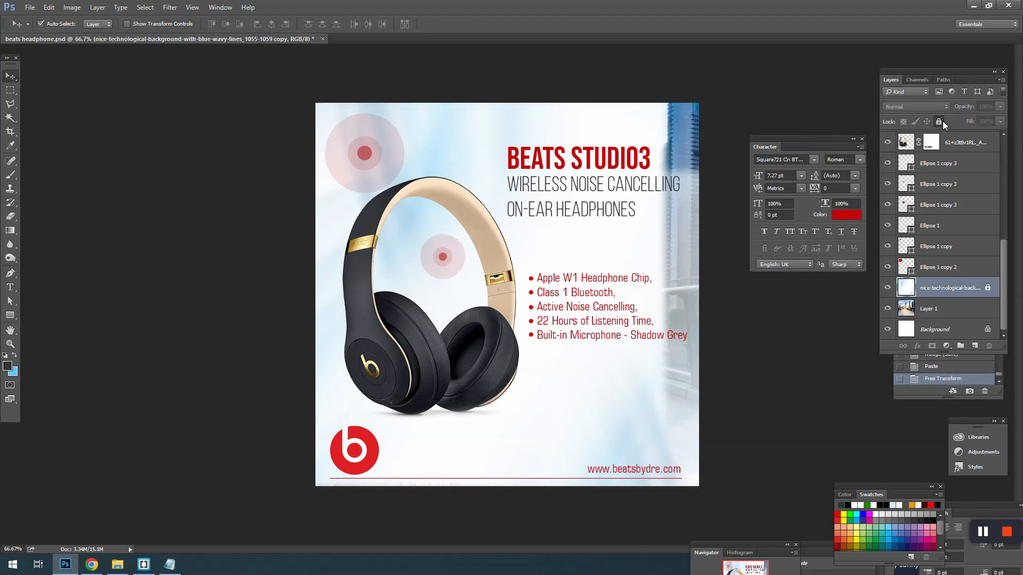
left_click(940, 122)
left_click(980, 107)
scroll(981, 109, "down", 5)
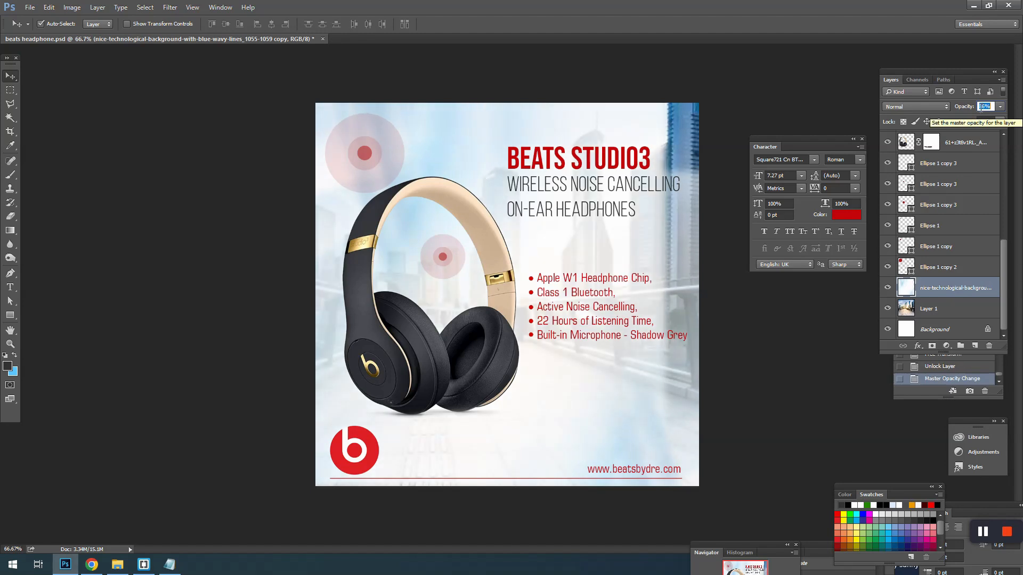
- Widen the blue wavy-lines background layer towards the right and set its opacity to 91%
key("ctrl+t")
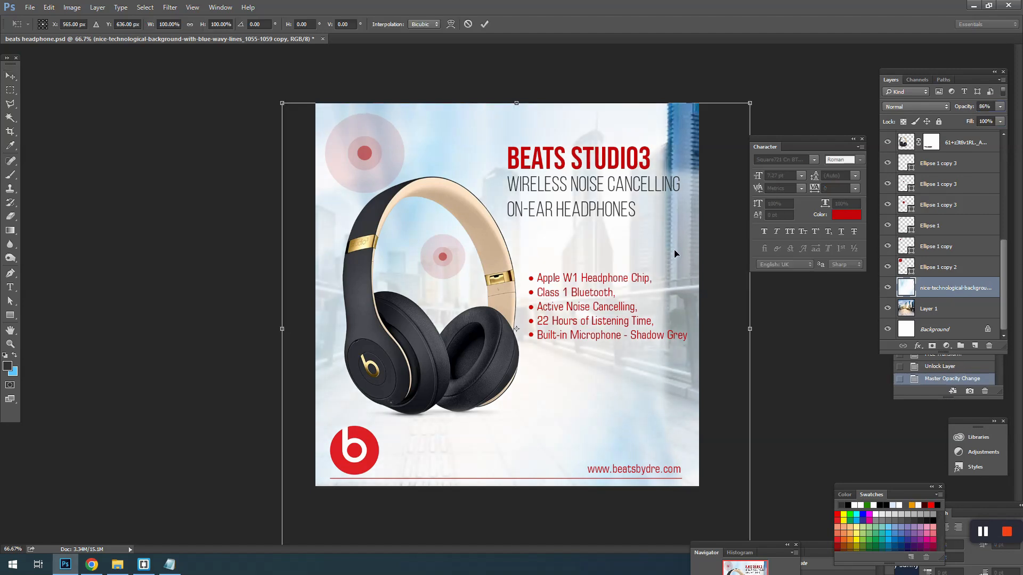
left_click_drag(750, 332, 807, 334)
mouse_move(651, 377)
left_mouse_down()
mouse_move(655, 350)
mouse_move(647, 375)
left_mouse_up()
key("Return")
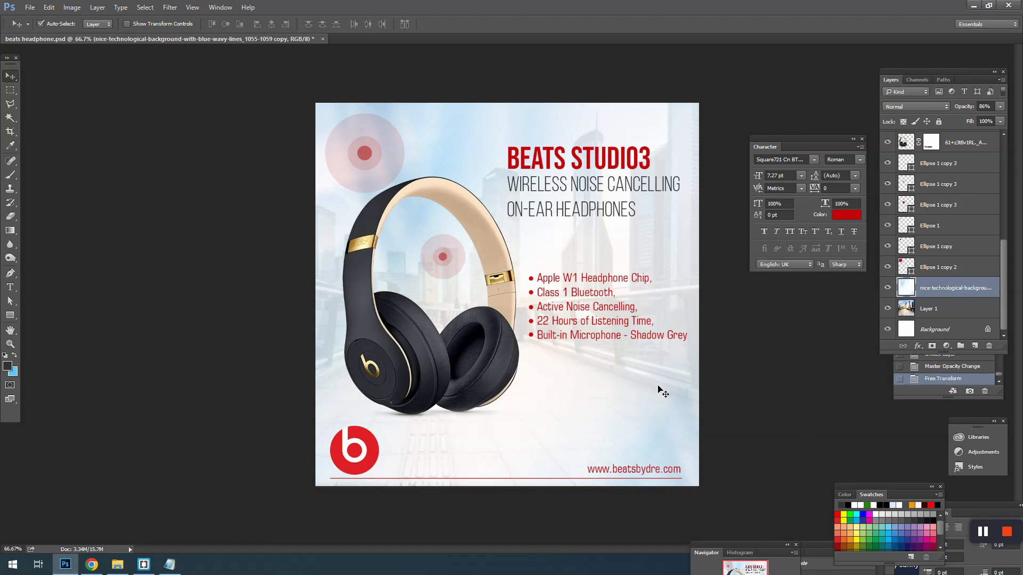
left_click(983, 110)
scroll(983, 110, "up", 8)
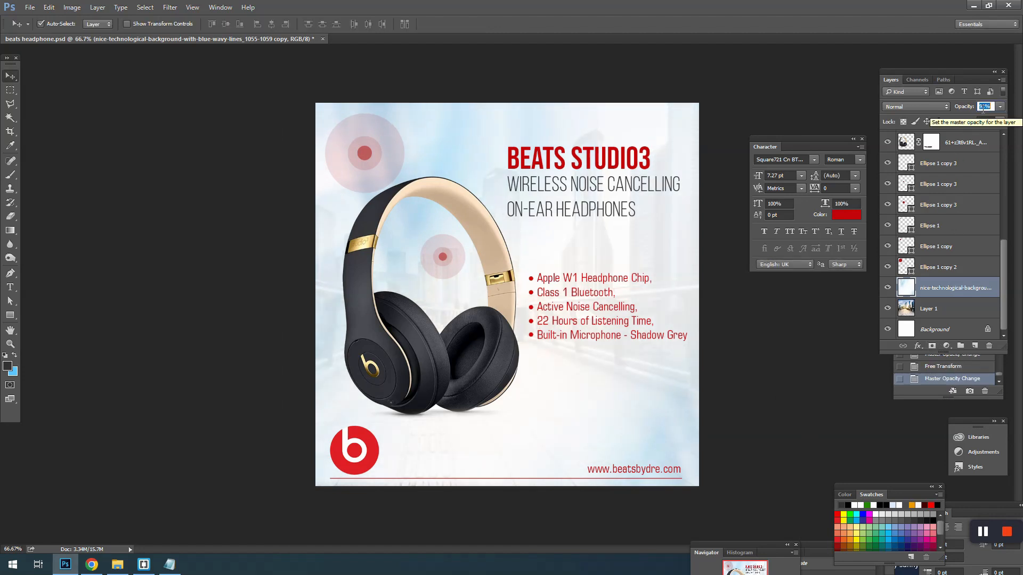
- Move the city photo on Layer 1 horizontally to the right, to X 574 px
left_click(940, 309)
key("ctrl+t")
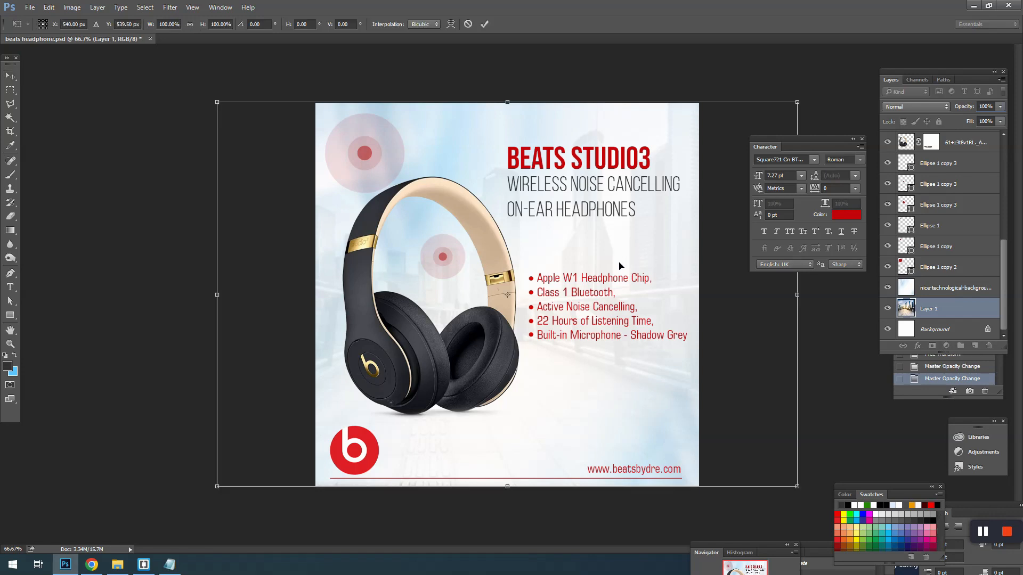
mouse_move(632, 267)
left_mouse_down()
mouse_move(604, 264)
mouse_move(642, 263)
left_mouse_up()
key("Return")
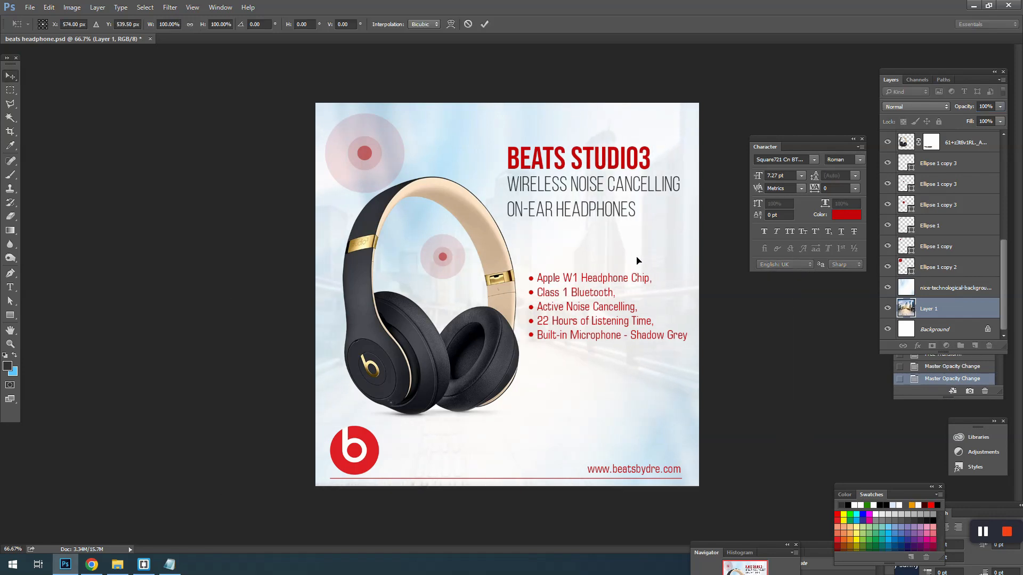
- Move the headphone image slightly down towards the Beats logo and enlarge it a little
left_click(467, 393)
left_click_drag(467, 392, 465, 405)
key("ctrl+t")
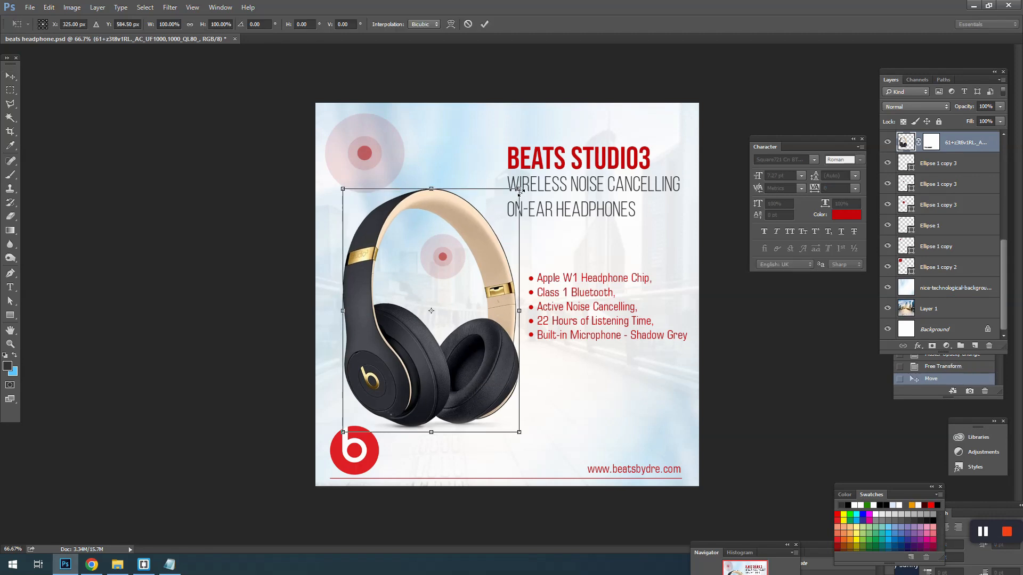
left_click_drag(520, 189, 522, 185)
key("Return")
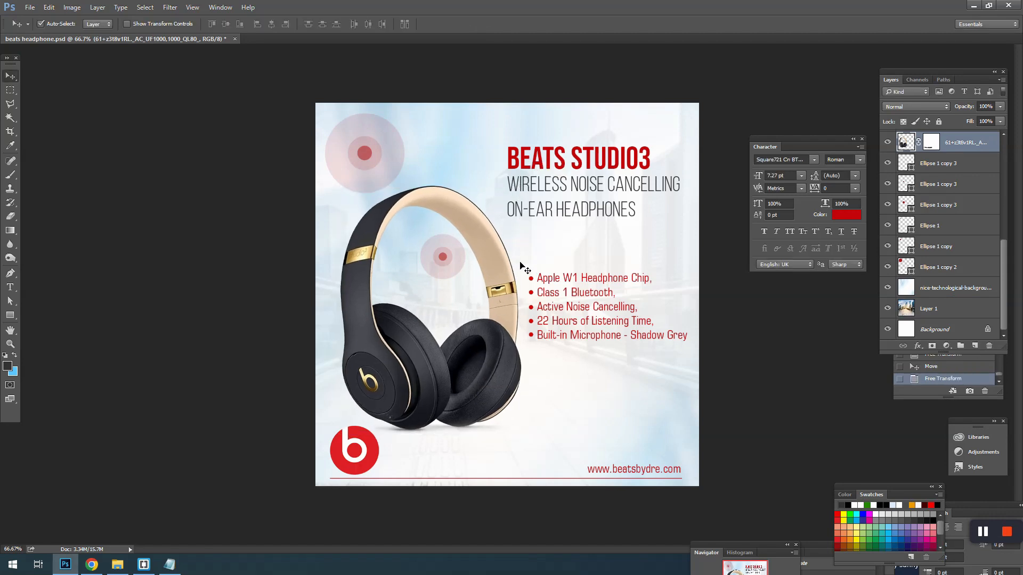
- Shift the headphone image's midtones towards red with Color Balance and lock its layer
key("ctrl+b")
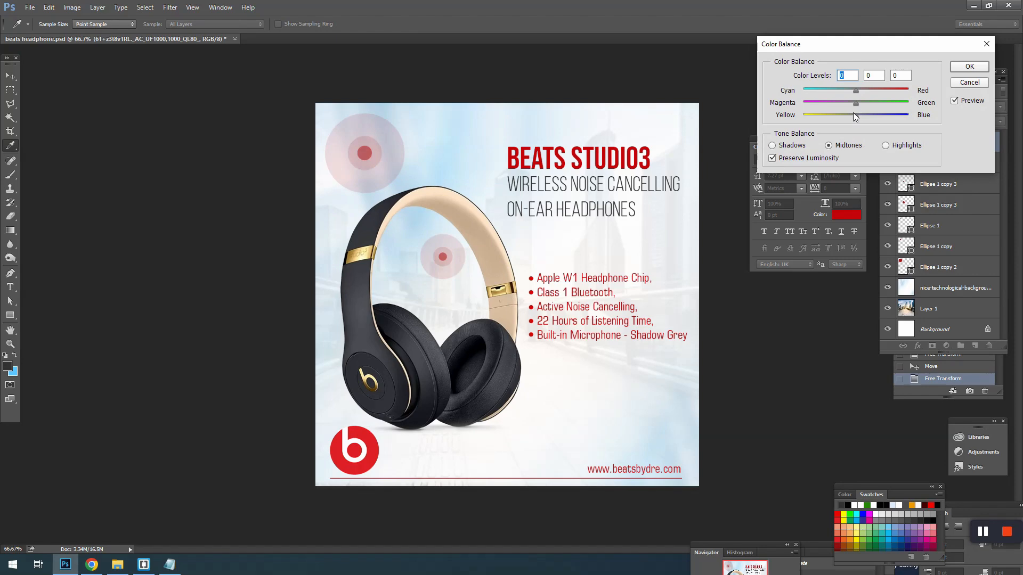
left_click_drag(855, 116, 865, 90)
left_click(970, 67)
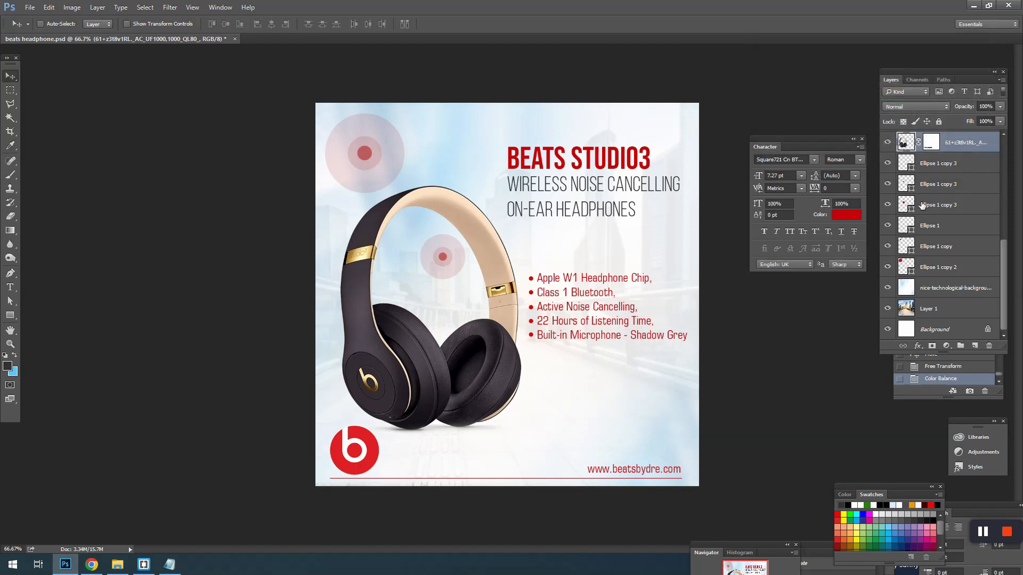
left_click(939, 121)
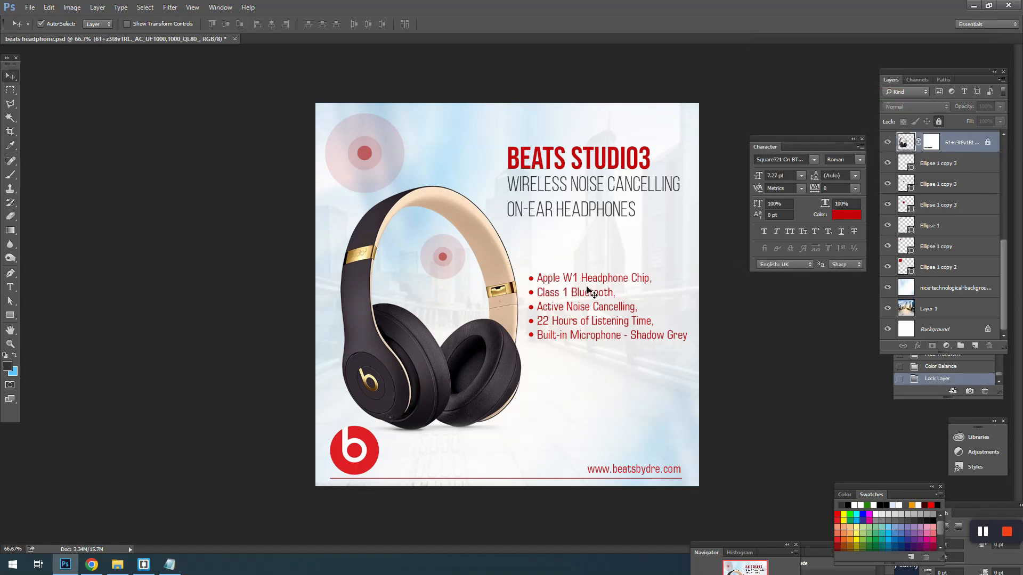
- Scale the Beats Studio3 title and its subtitle together to about 105% and move them slightly down
left_click(597, 169)
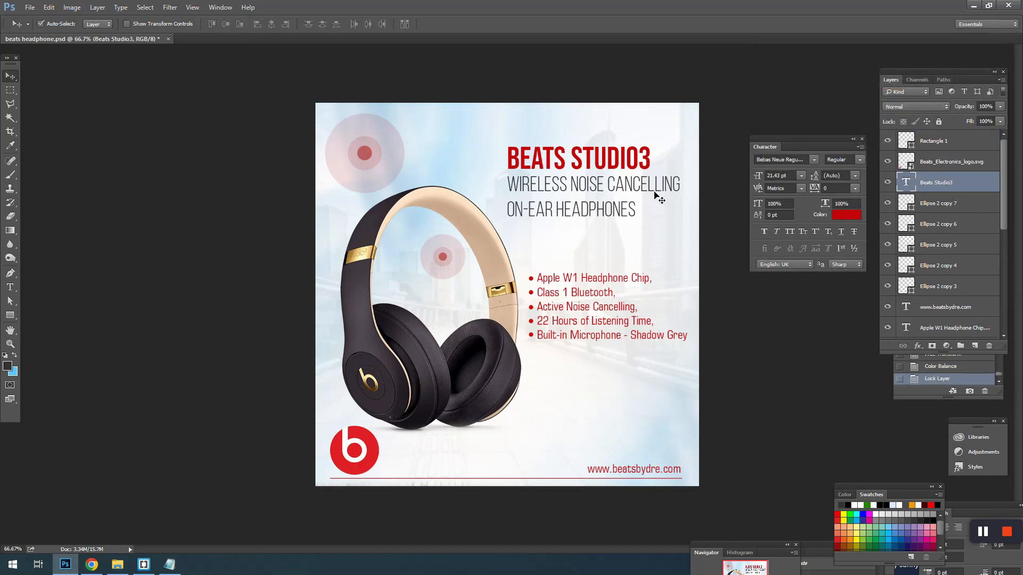
key("ctrl+t")
left_click_drag(507, 216, 501, 221)
left_click_drag(570, 217, 570, 225)
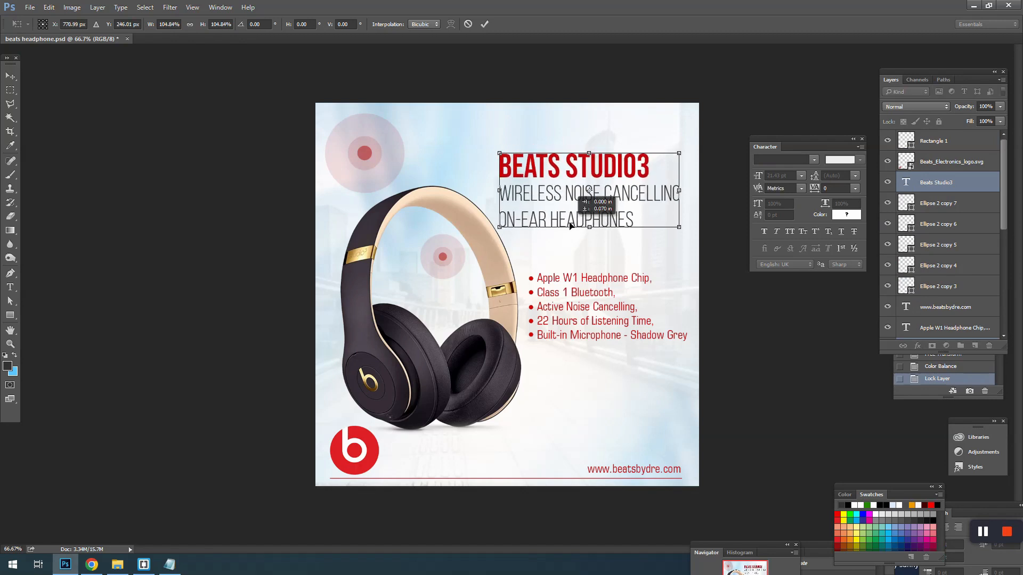
key("Return")
left_click(753, 338)
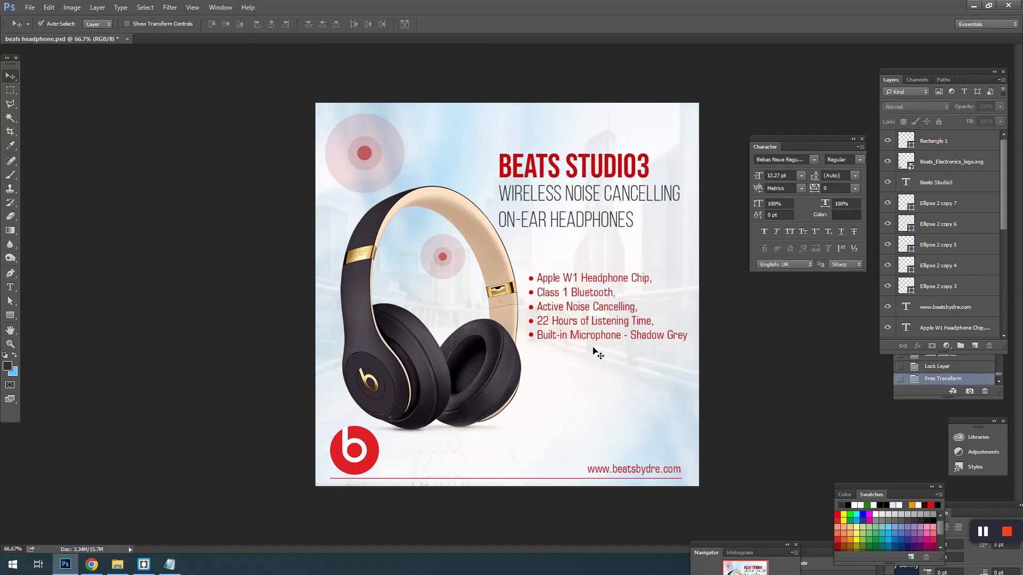
- Lock the blue wavy-lines background layer and the city photo layer
left_click(592, 347)
left_click(938, 122)
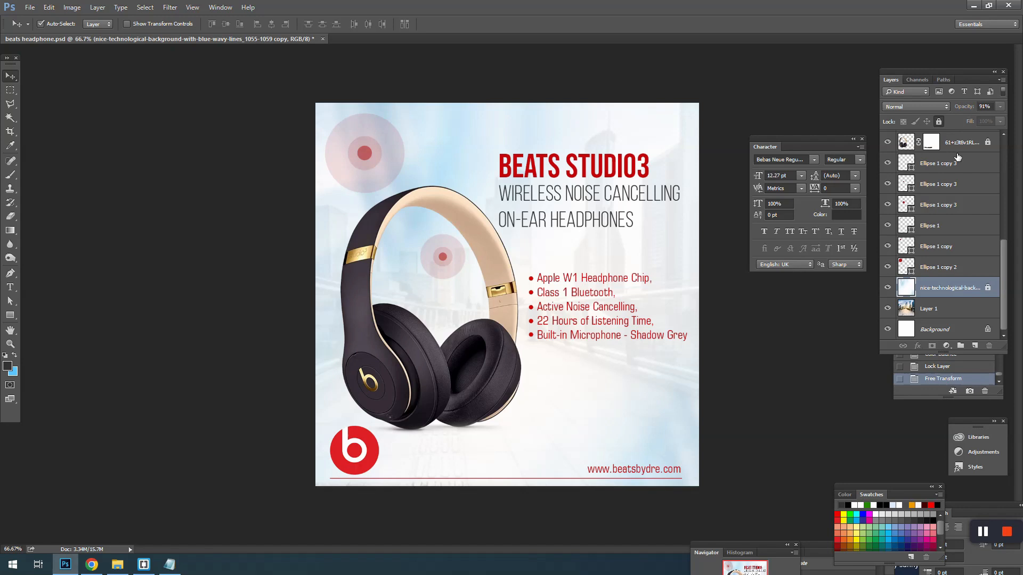
left_click(954, 309)
left_click(939, 121)
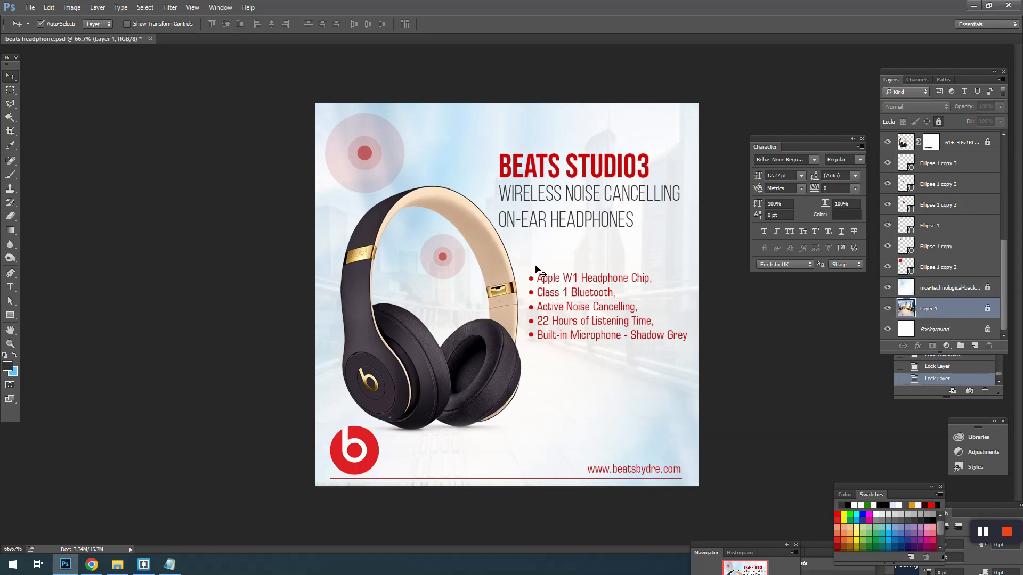
- Nudge the feature list and its five bullets slightly down and left together, and save the document
left_click_drag(533, 271, 579, 356)
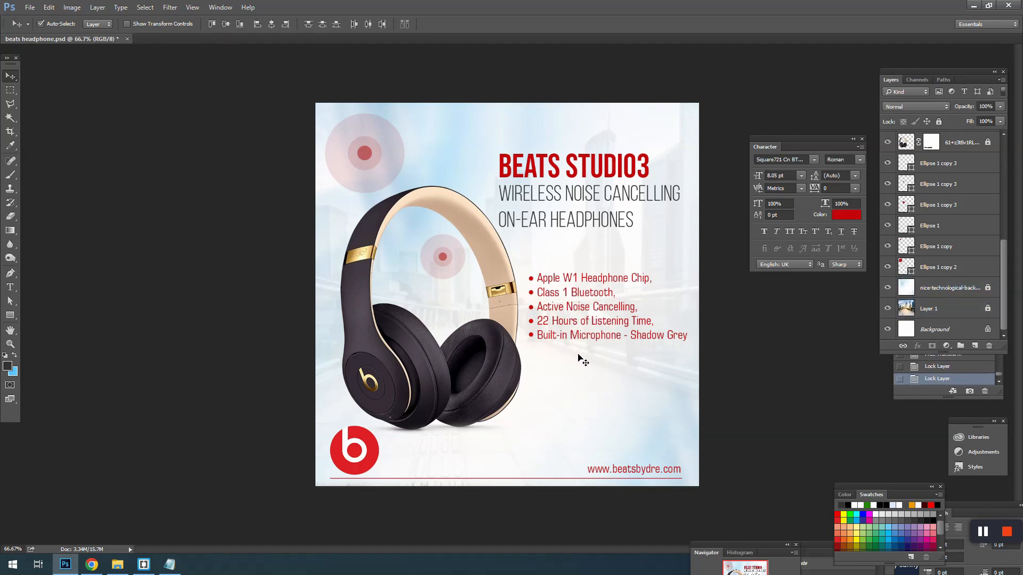
key("Down")
key("Down")
key("Down")
key("Down")
key("Down")
key("Down")
key("Down")
key("Down")
key("Down")
key("Down")
key("Down")
key("Down")
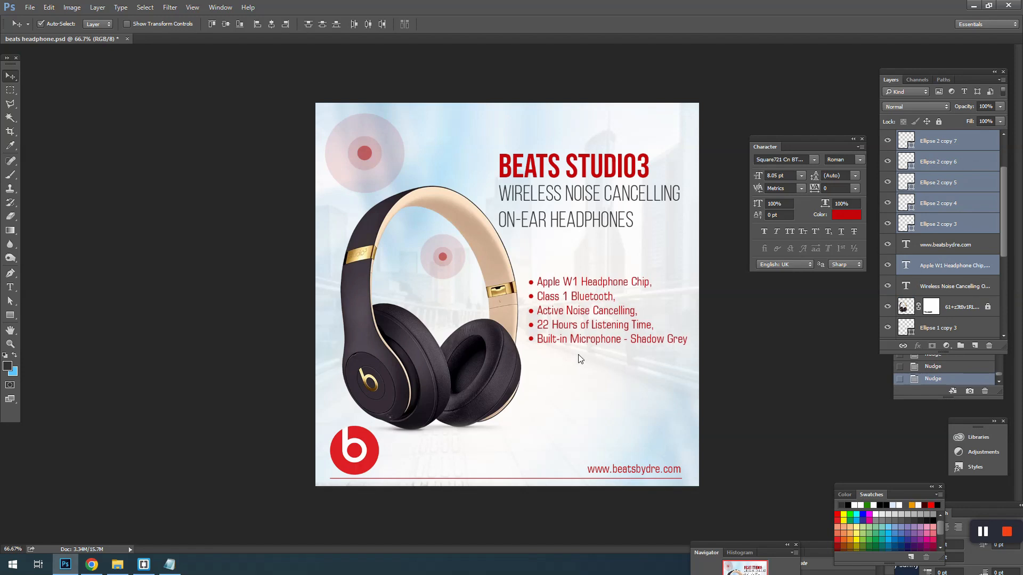
key("Down")
key("Left")
key("Down")
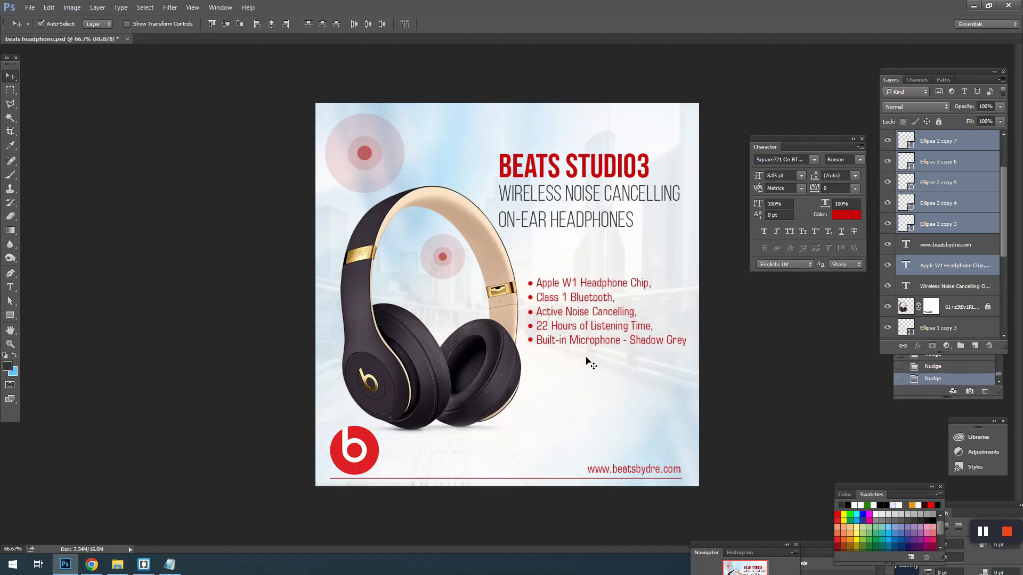
left_click(213, 361)
key("ctrl+s")
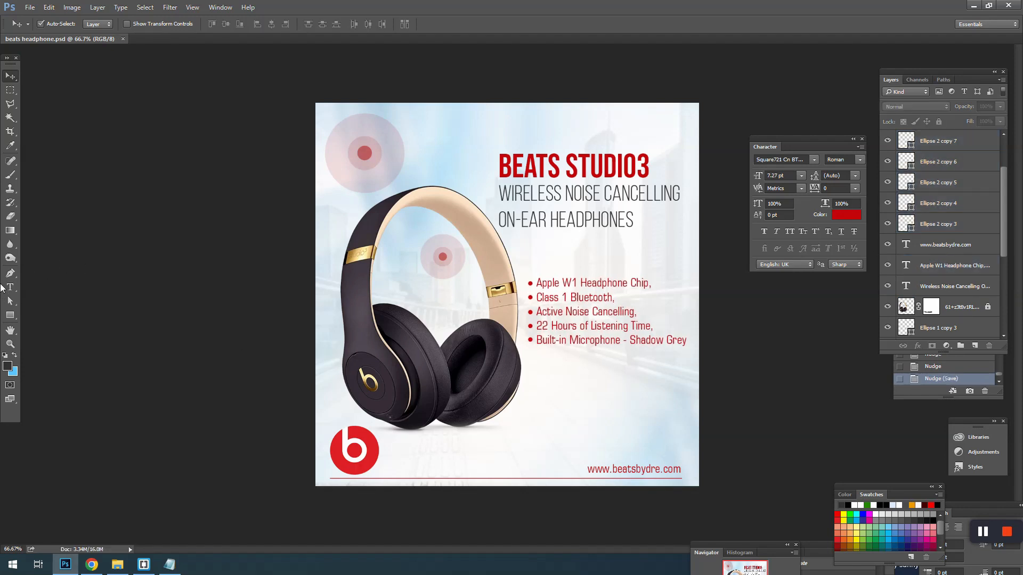
- Draw a rounded rectangle about 170 by 53 px below the feature list
left_click(10, 315)
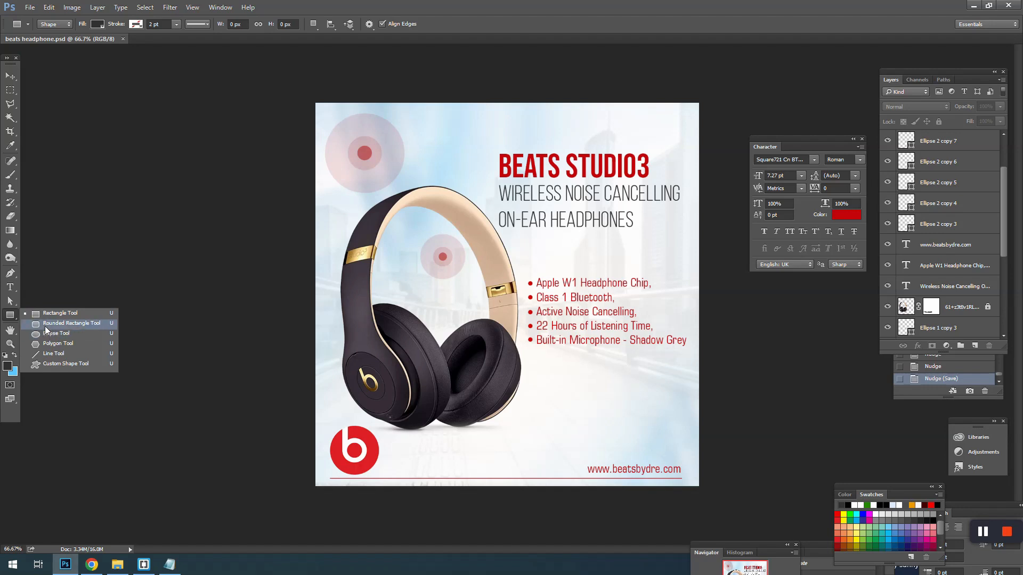
left_click(45, 326)
left_click(557, 414)
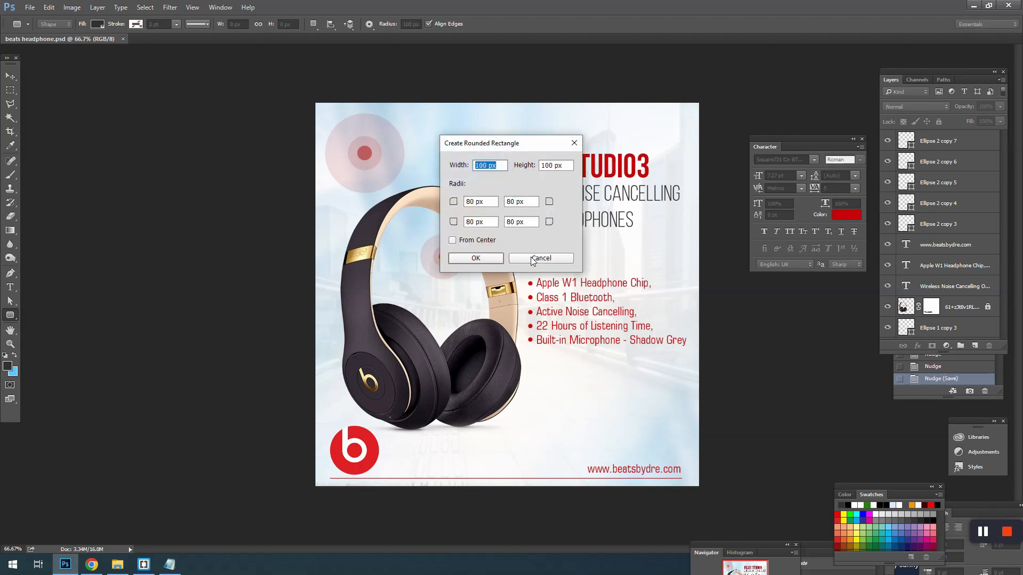
left_click(532, 260)
left_click_drag(549, 377, 609, 397)
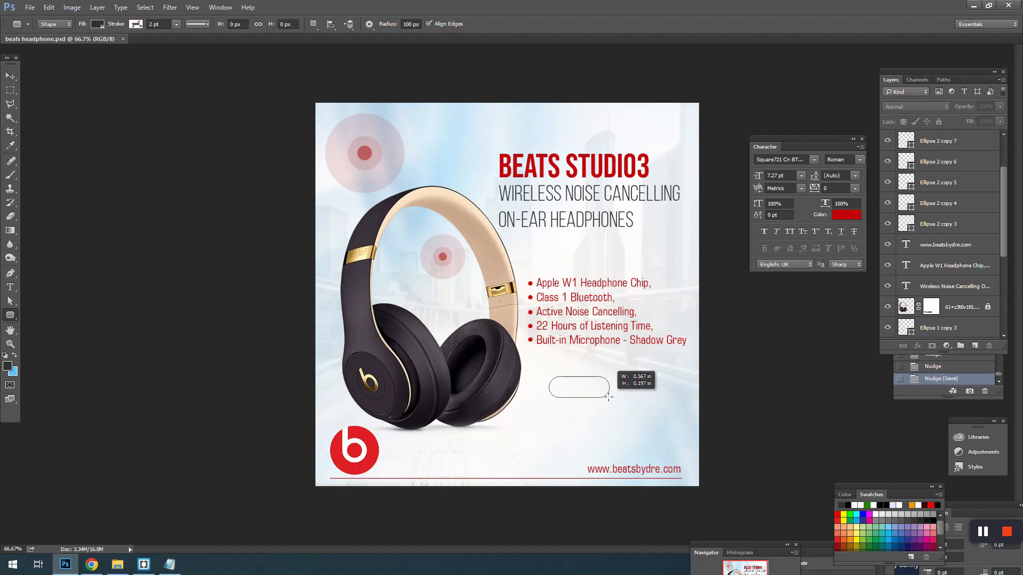
left_click_drag(609, 397, 609, 395)
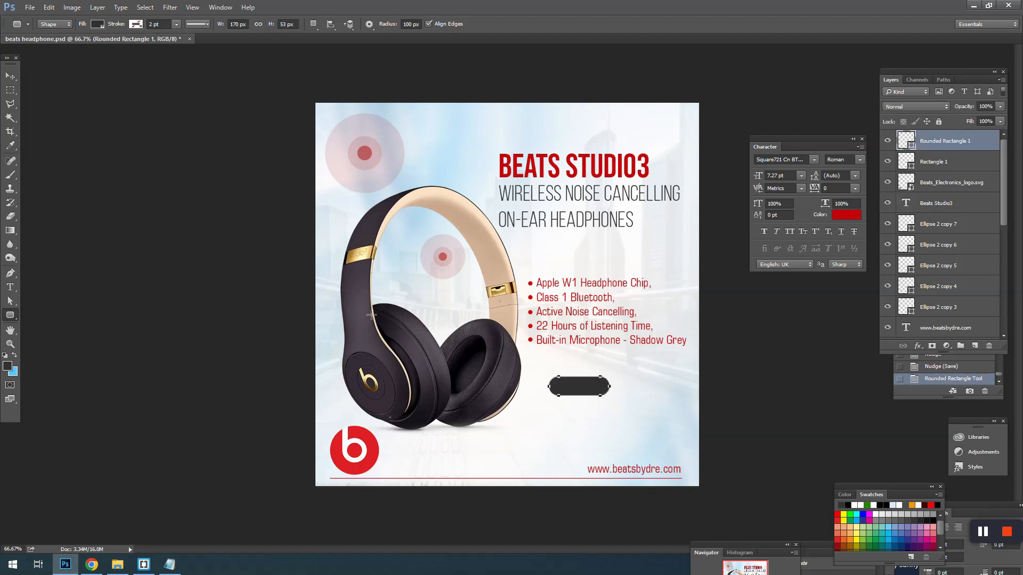
- Fill the rounded rectangle with the red sampled from the Beats logo, ed1c24
double_click(907, 142)
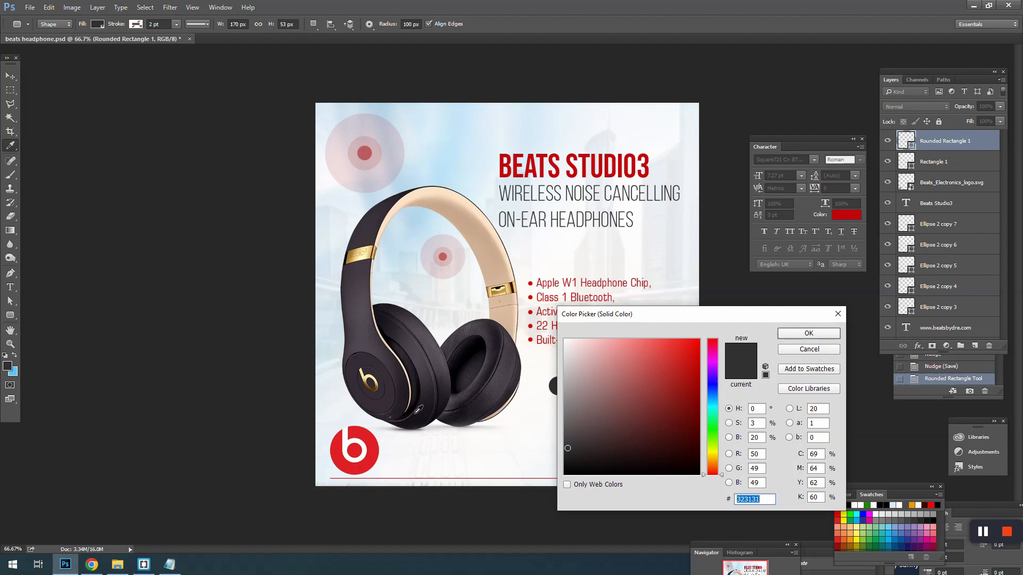
left_click(378, 440)
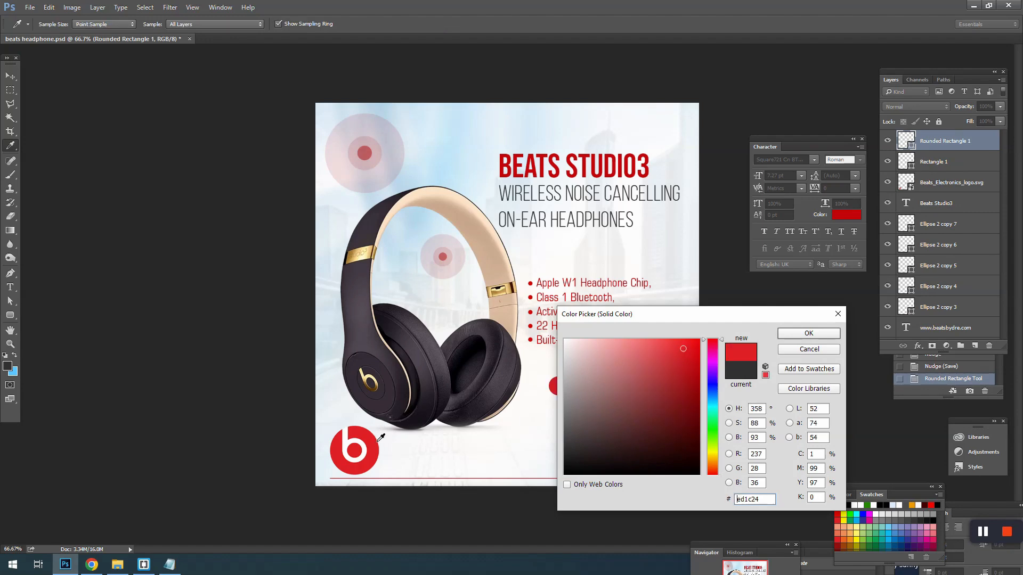
left_click(796, 334)
- Move the rounded rectangle left so its edge lines up with the bullets of the feature list
key("v")
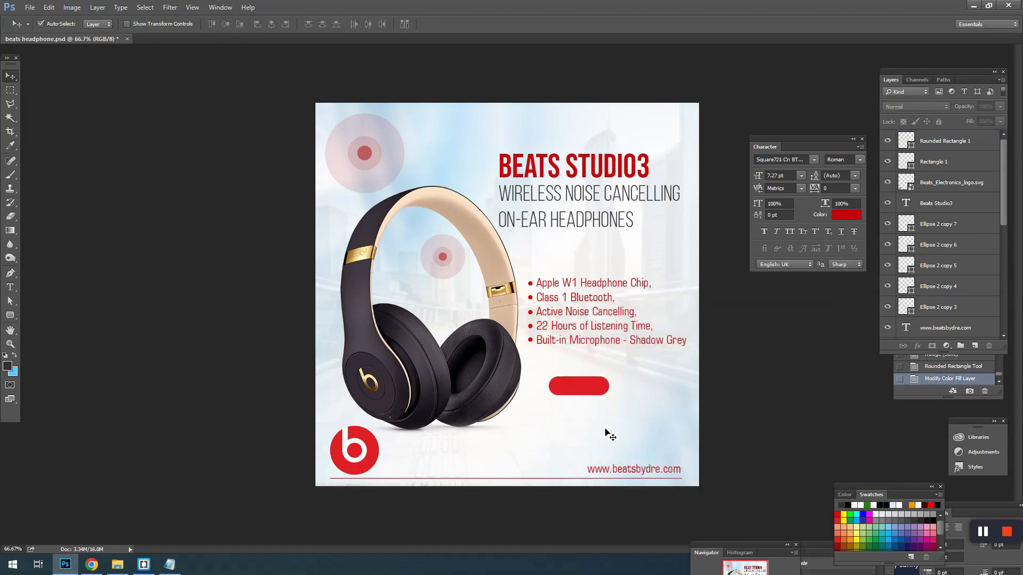
left_click(574, 403)
left_click_drag(585, 372, 553, 366)
key("ctrl+t")
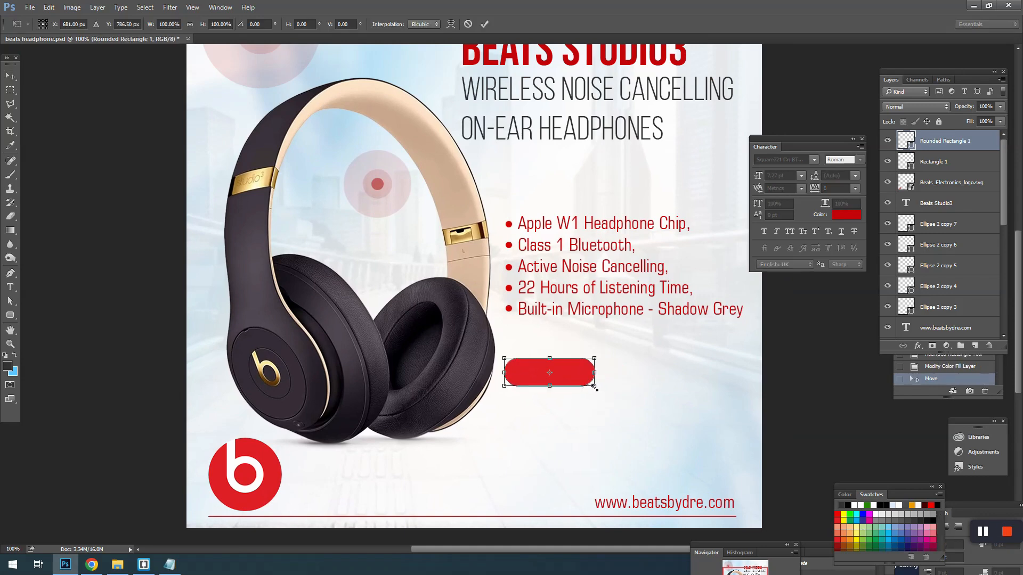
- Widen the rounded rectangle to 240 px by shifting its right-hand anchor points, keeping the end round
key("a")
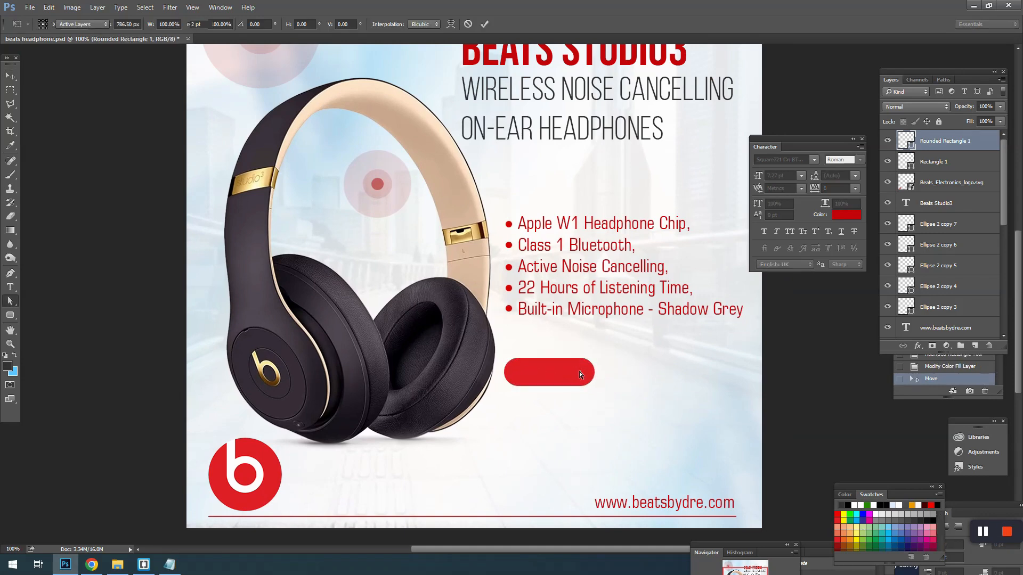
left_click(579, 372)
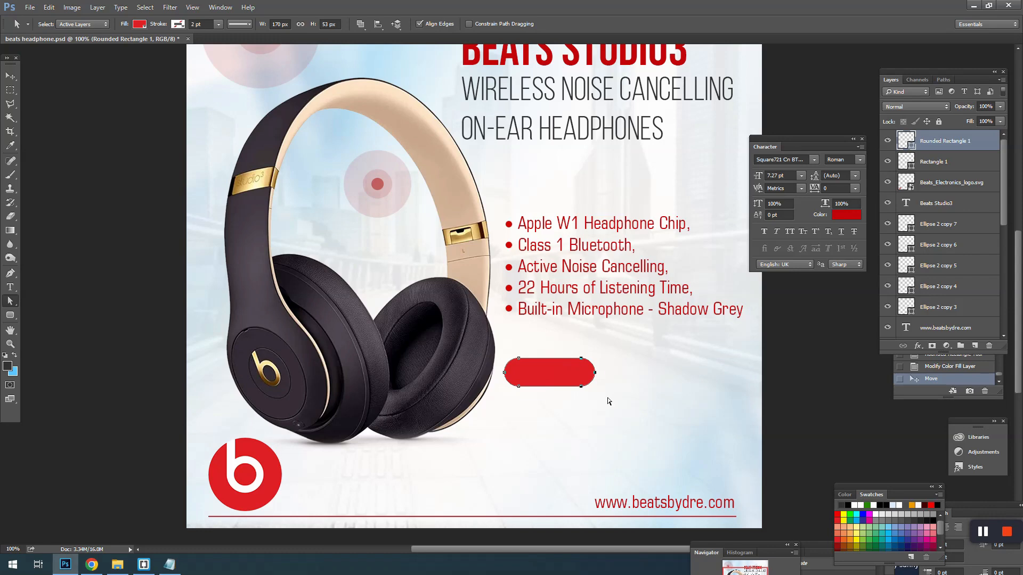
key("shift+Right")
key("shift+Right")
key("shift+Right")
key("shift+Right")
key("shift+Right")
key("shift+Right")
key("shift+Right")
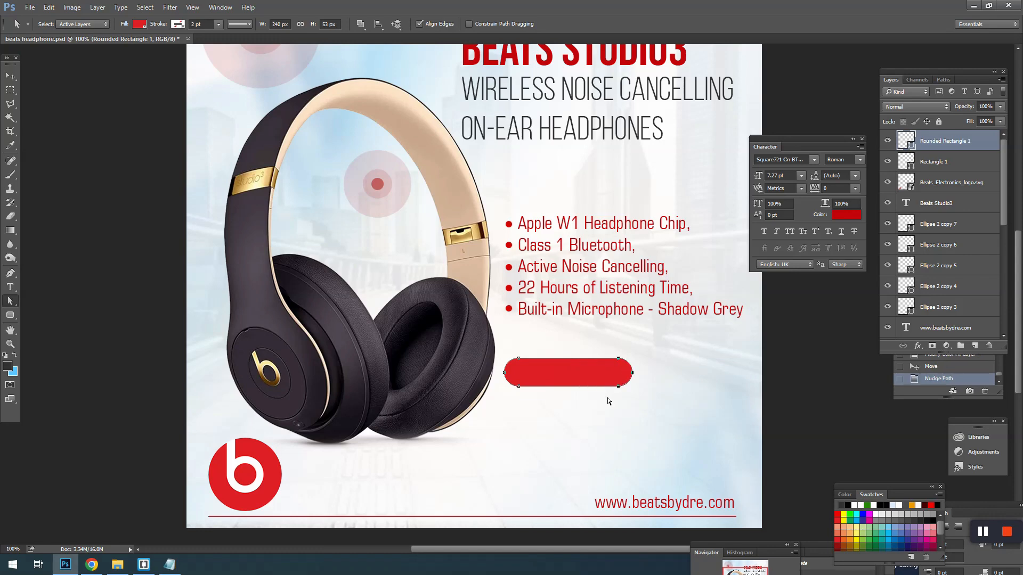
- Duplicate the feature list text below the original and place the copy's layer directly under the rounded rectangle's layer
left_click(10, 76)
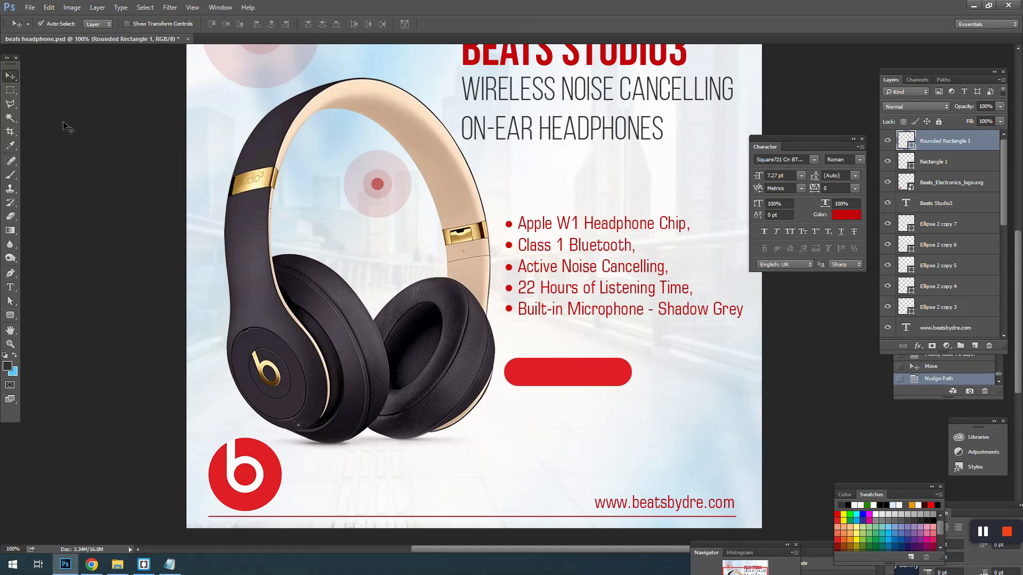
scroll(571, 293, "up", 1)
left_click_drag(544, 243, 540, 400)
left_click_drag(937, 346, 946, 143)
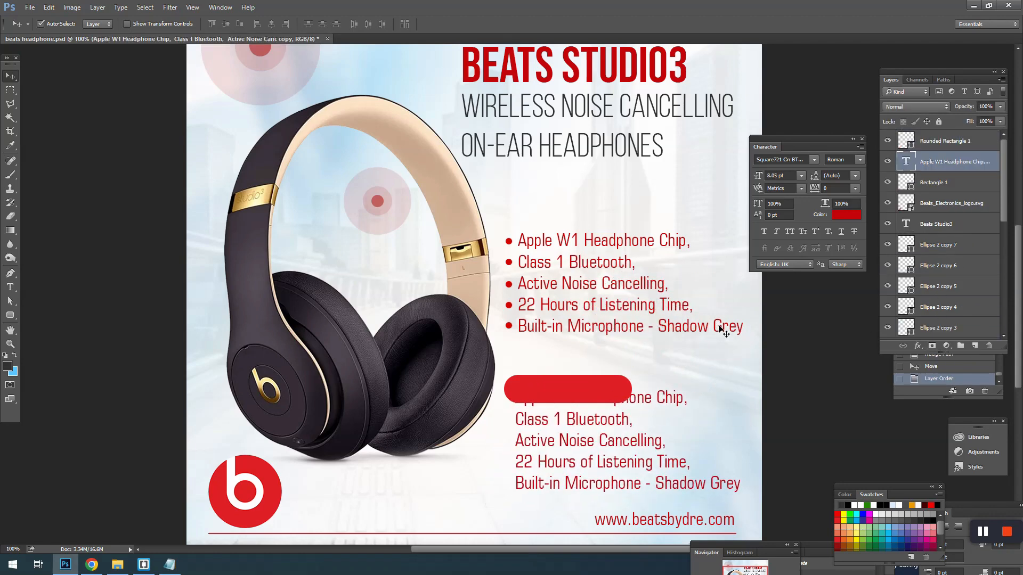
- Recolor the duplicated feature list text to the near-white fcfcfc
key("t")
left_click(626, 442)
key("ctrl+a")
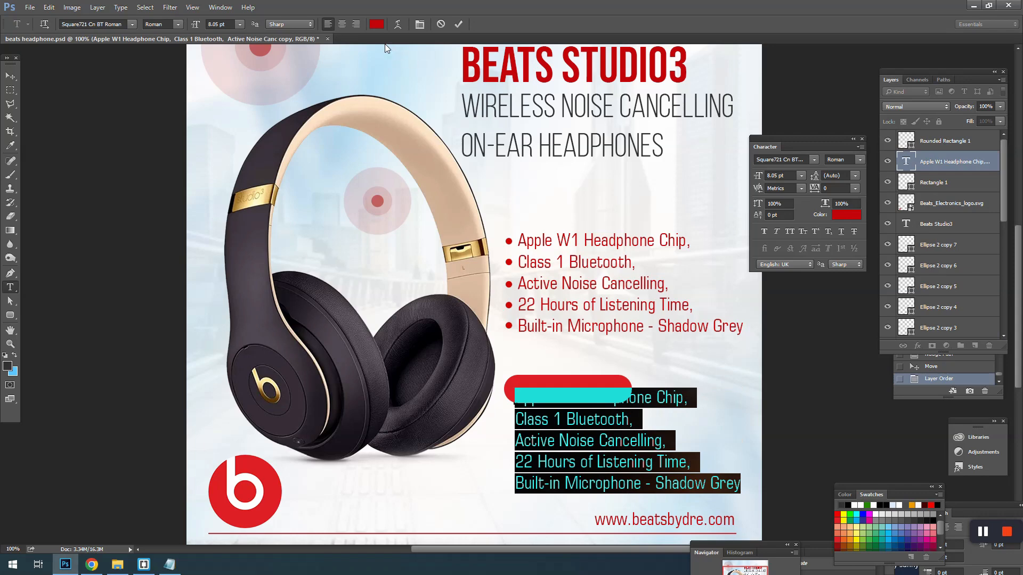
left_click(377, 24)
left_click(566, 341)
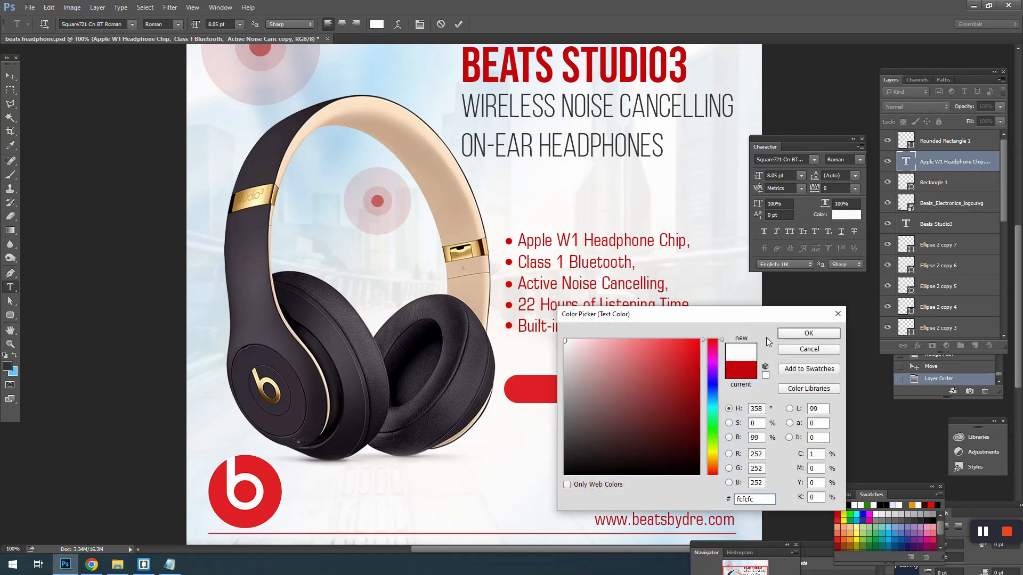
left_click(782, 332)
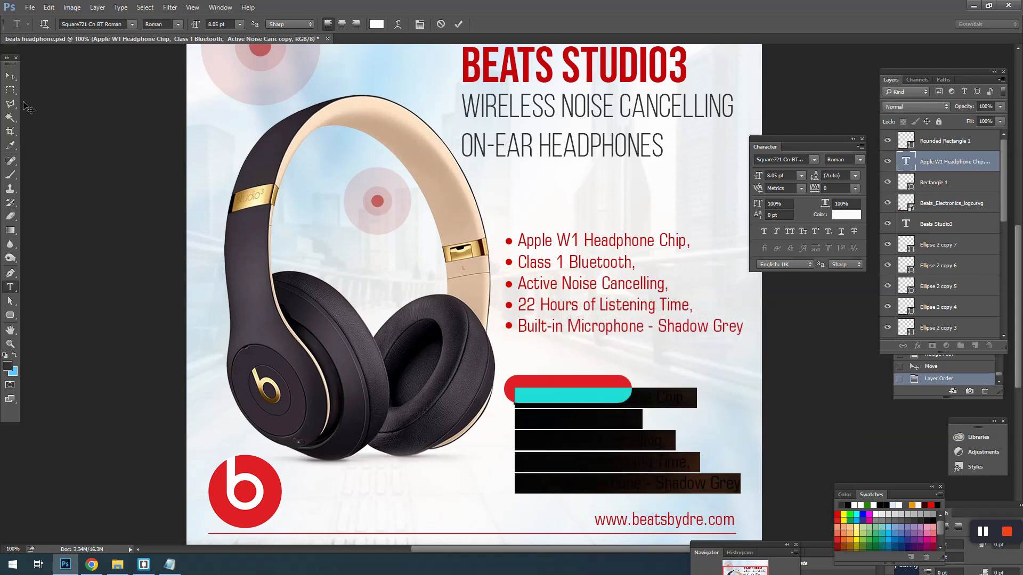
left_click(10, 77)
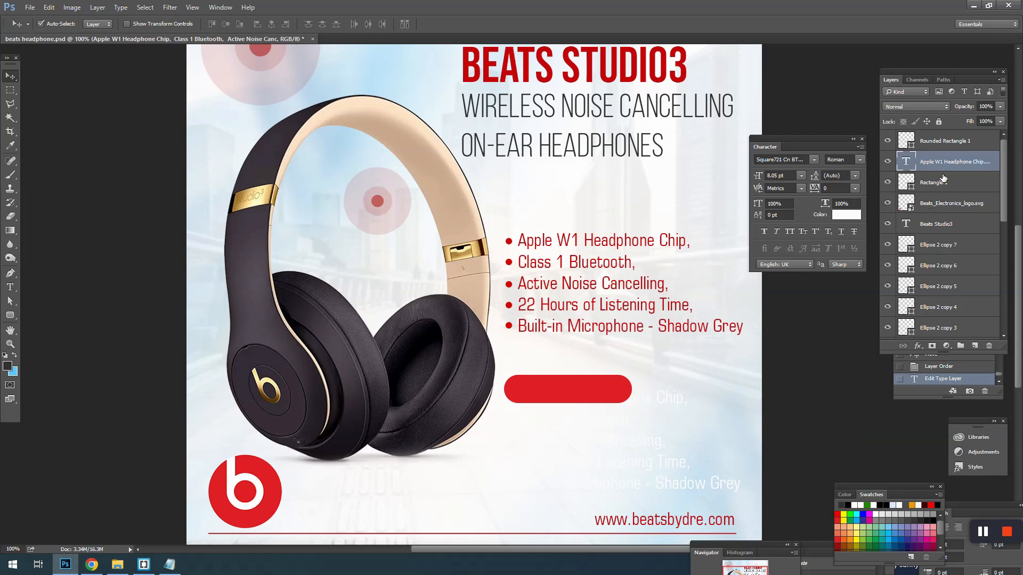
- Bring the white text copy in front of the rounded rectangle and replace its wording with "Register Your Beats"
left_click_drag(943, 178, 942, 134)
left_click_drag(593, 394, 593, 385)
key("t")
left_click(592, 386)
key("ctrl+a")
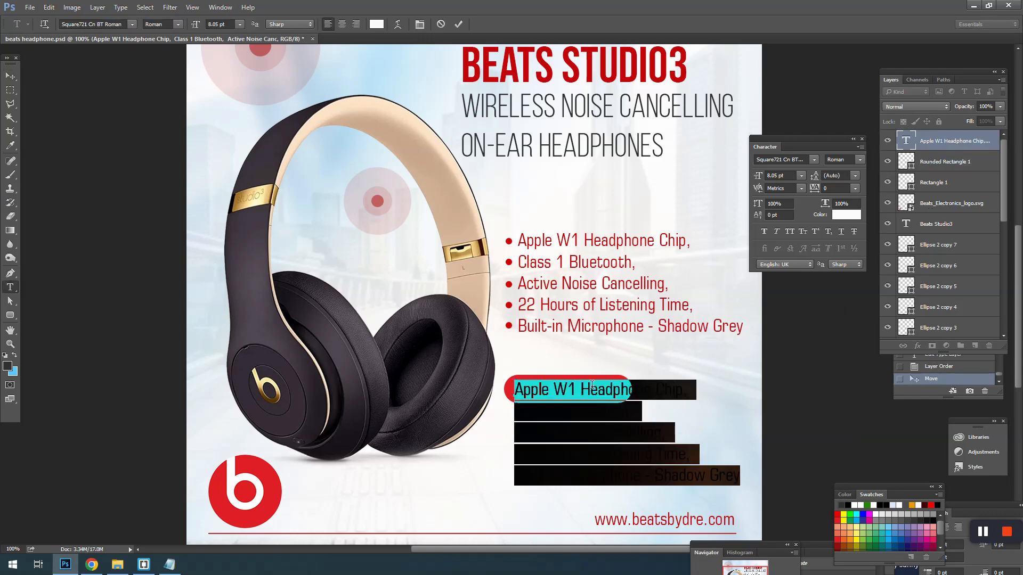
type("Re")
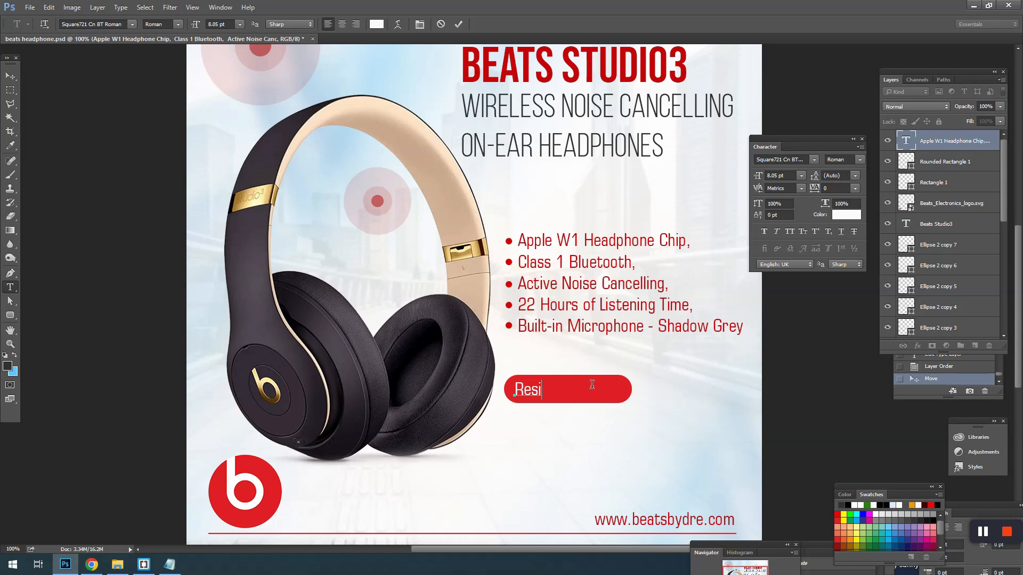
type("gister Your Bea")
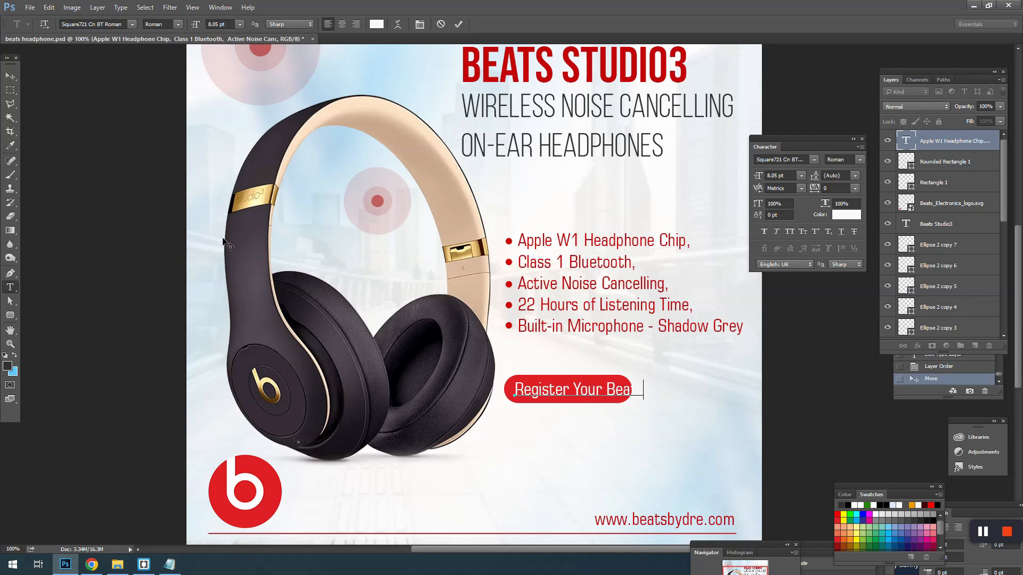
left_click(6, 74)
- Move the button text down and widen the rounded rectangle to 330 px by shifting its right-hand anchor points outward
left_click_drag(561, 396, 564, 420)
key("a")
left_click_drag(603, 366, 647, 415)
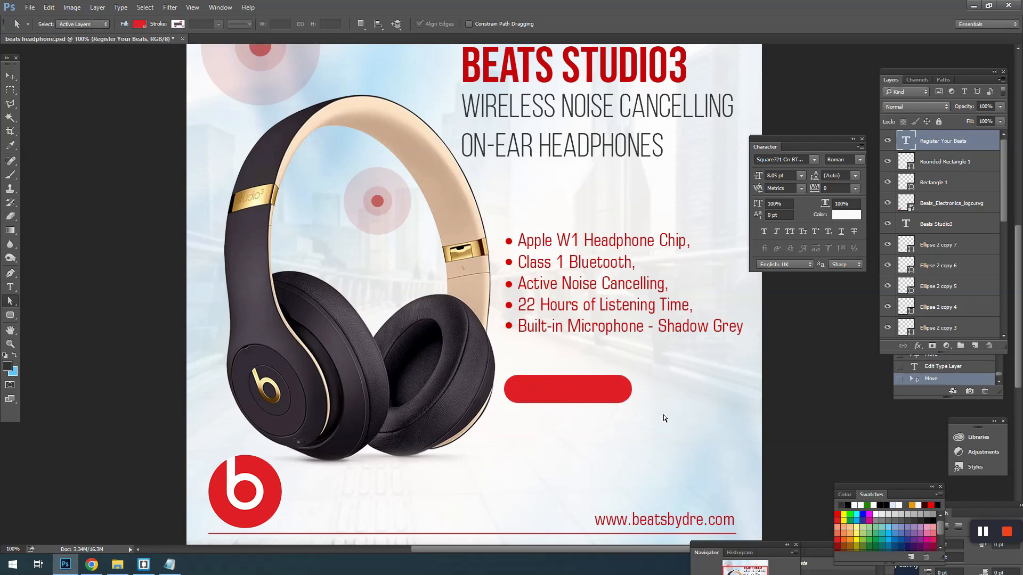
left_click(617, 380)
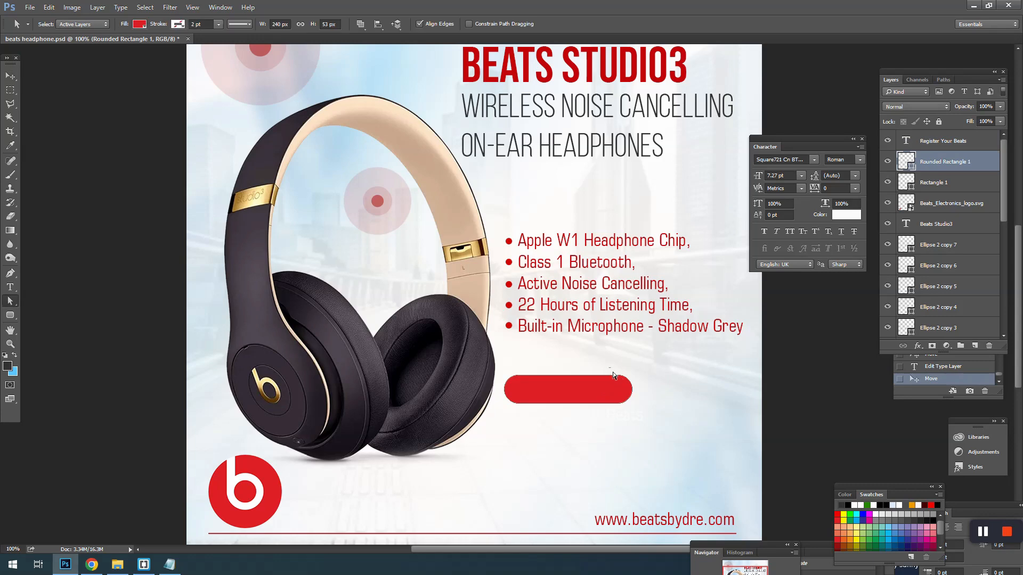
left_click_drag(609, 368, 643, 413)
key("shift+Right")
key("shift+Right")
key("shift+Right")
key("shift+Right")
key("shift+Right")
key("shift+Right")
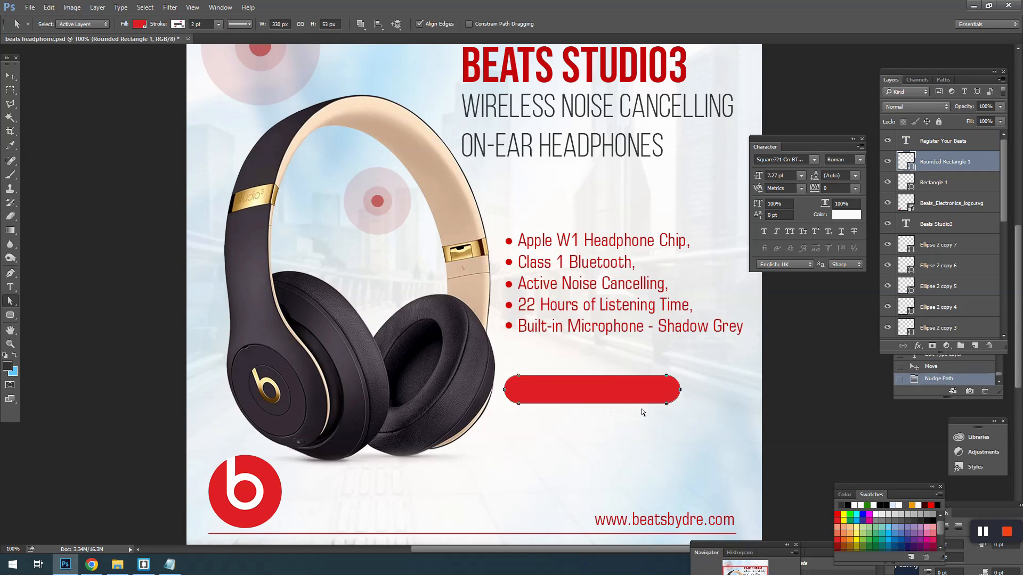
- Move the rounded rectangle down behind "Register Your Beats" and nudge it left until the text has even padding
key("v")
left_click(587, 440)
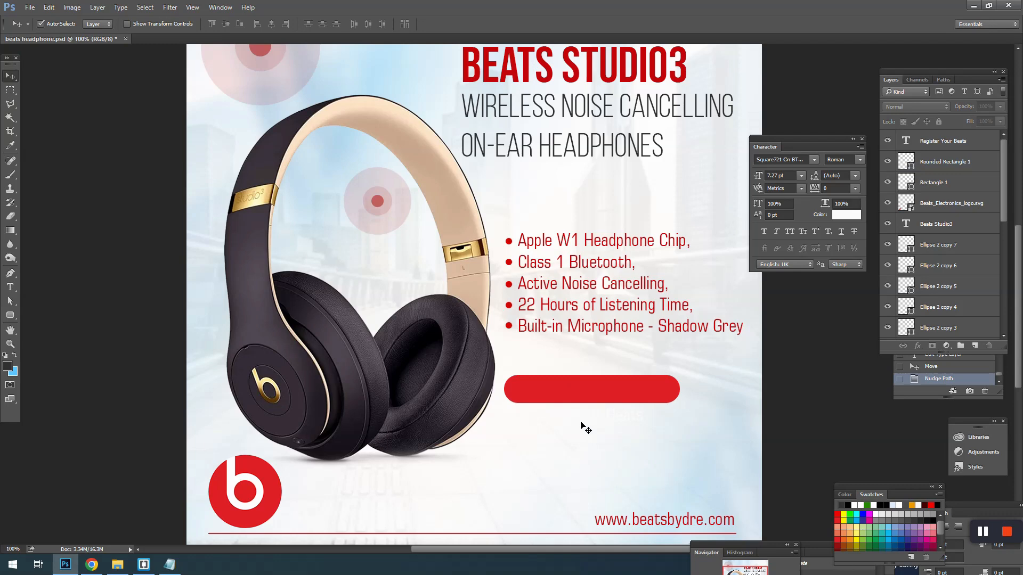
left_click_drag(595, 383, 595, 405)
key("Down")
key("Down")
key("Down")
key("Down")
key("Down")
key("Down")
key("Down")
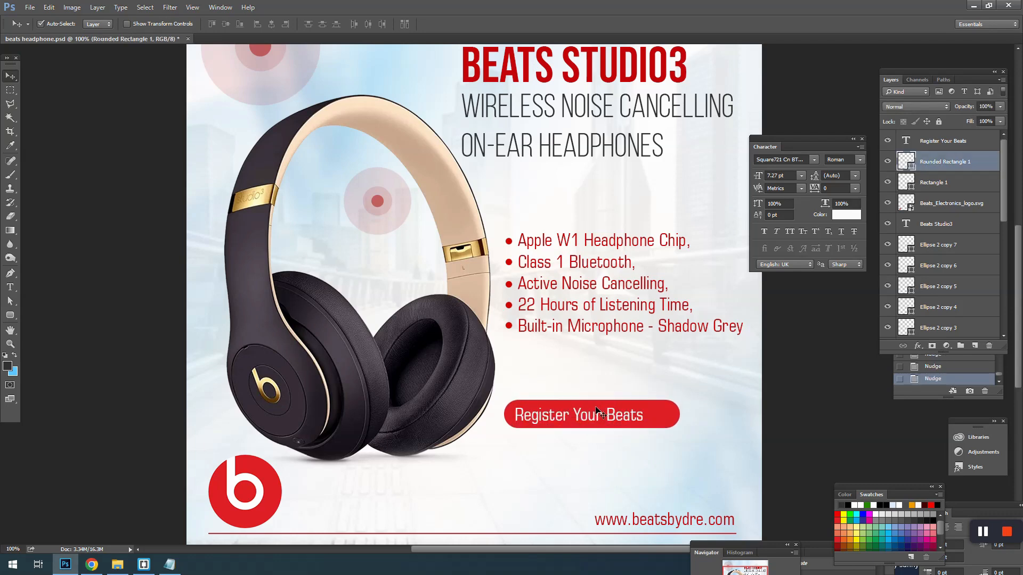
key("Down")
key("Down")
key("Left")
key("Left")
key("Left")
key("Left")
key("Left")
key("Left")
key("Left")
key("Left")
key("Up")
key("Up")
key("Down")
- Narrow the rounded rectangle to about 300 px by shifting its right-hand anchor points inward
left_click(677, 431)
key("a")
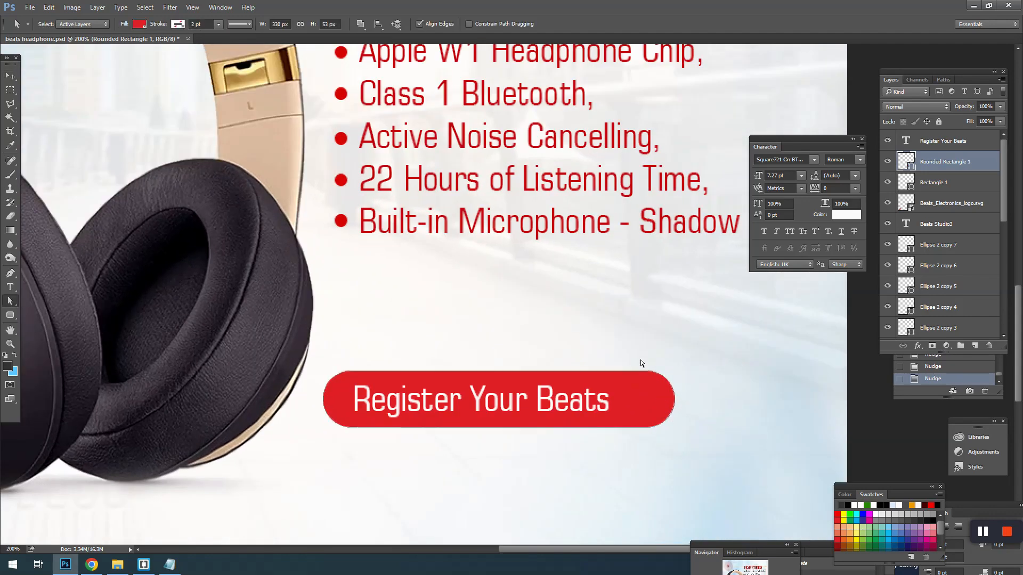
left_click_drag(639, 358, 695, 465)
key("shift+Left")
key("shift+Left")
key("shift+Left")
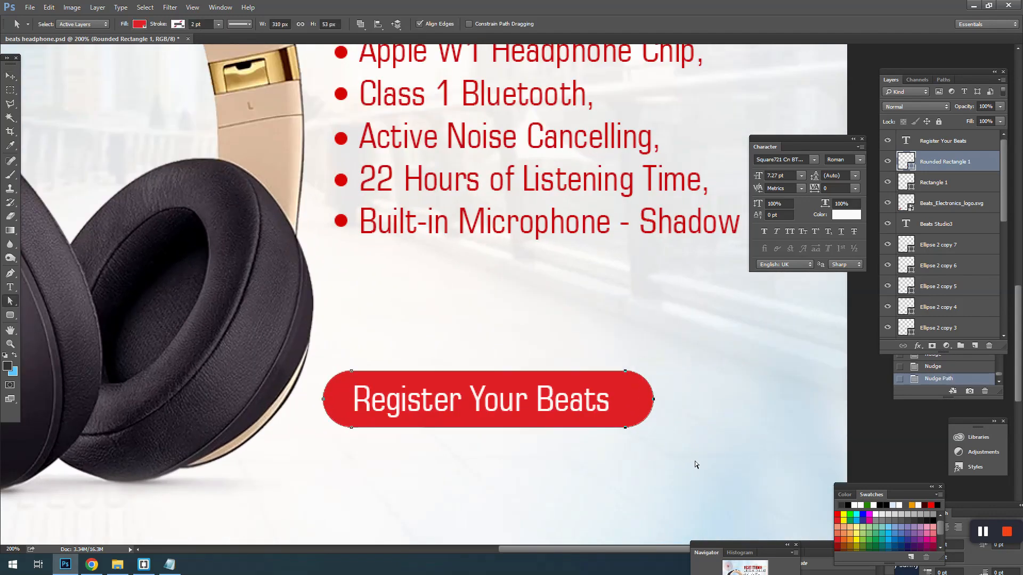
- Scale the "Register Your Beats" text down to 7.7 pt and nudge it up slightly inside the red shape
left_click(10, 76)
left_click(532, 405)
key("ctrl+t")
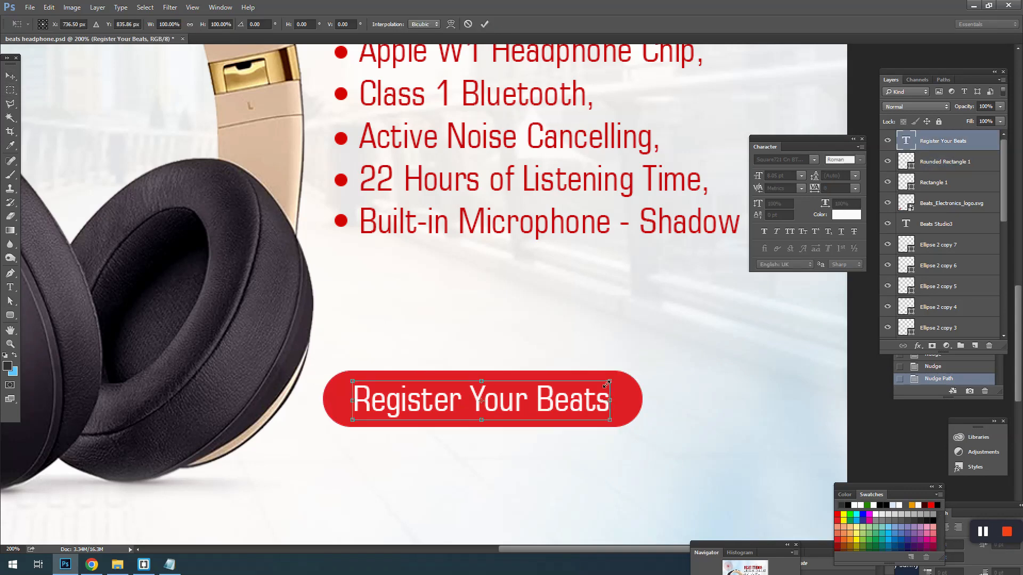
left_click_drag(608, 384, 598, 380)
key("Return")
key("ctrl+minus")
key("ctrl+minus")
key("ctrl+minus")
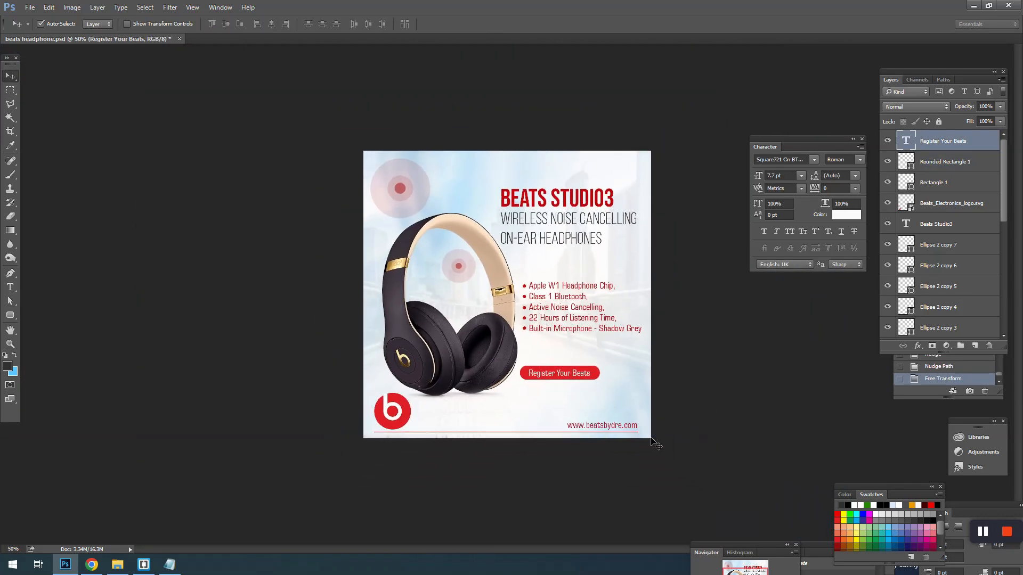
key("ctrl+space")
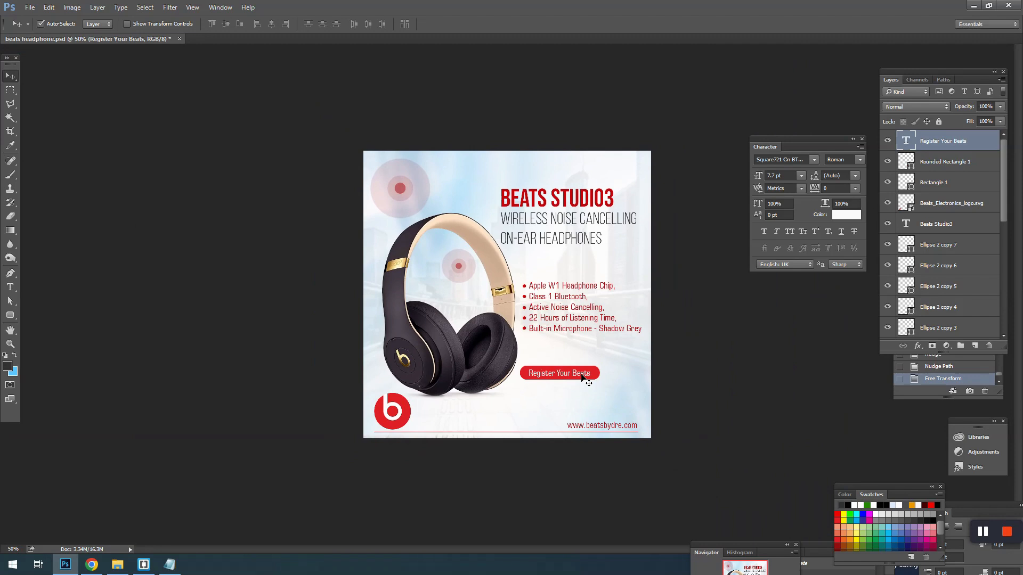
key("Up")
key("Up")
- Move the red shape and its text together to just above the website address, near the poster's lower right corner
key("ctrl+plus")
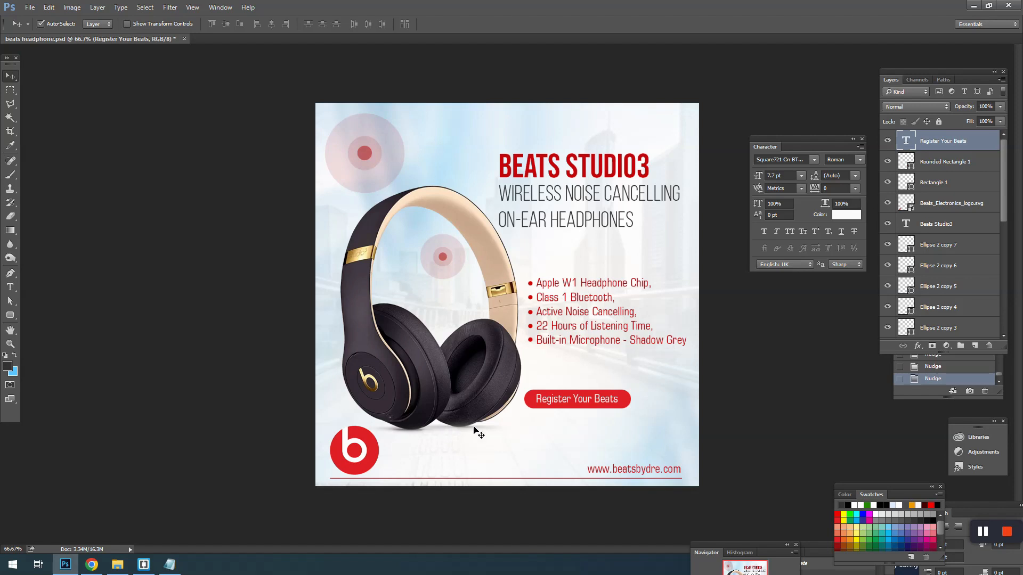
left_click(577, 399, "shift")
left_click_drag(576, 401, 515, 356)
left_click(624, 455, "ctrl")
- Scale the button shape and text together to about 89% and nudge them so the right edge matches the website address
key("ctrl+t")
left_click(489, 353, "ctrl")
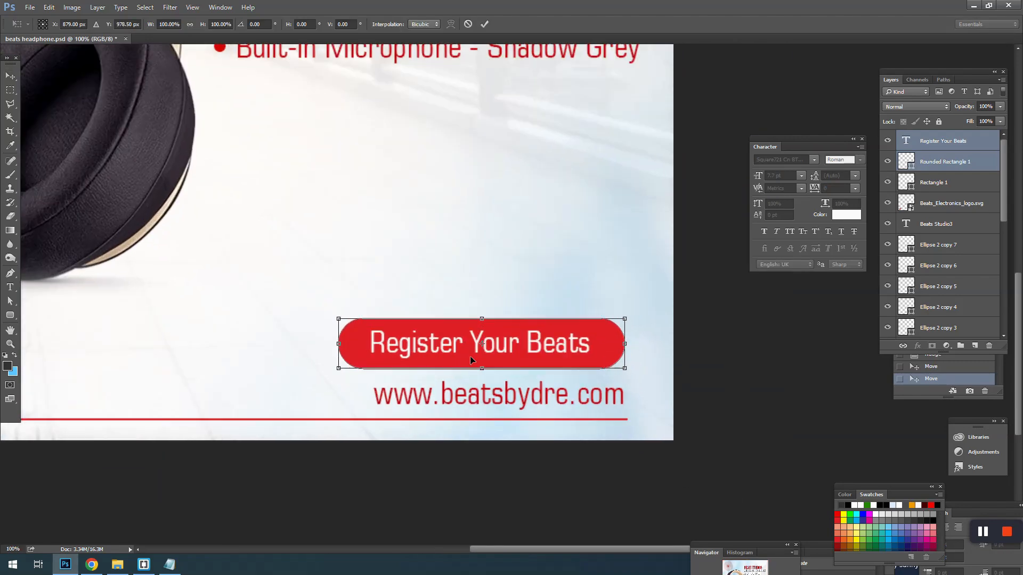
left_click_drag(317, 316, 355, 321)
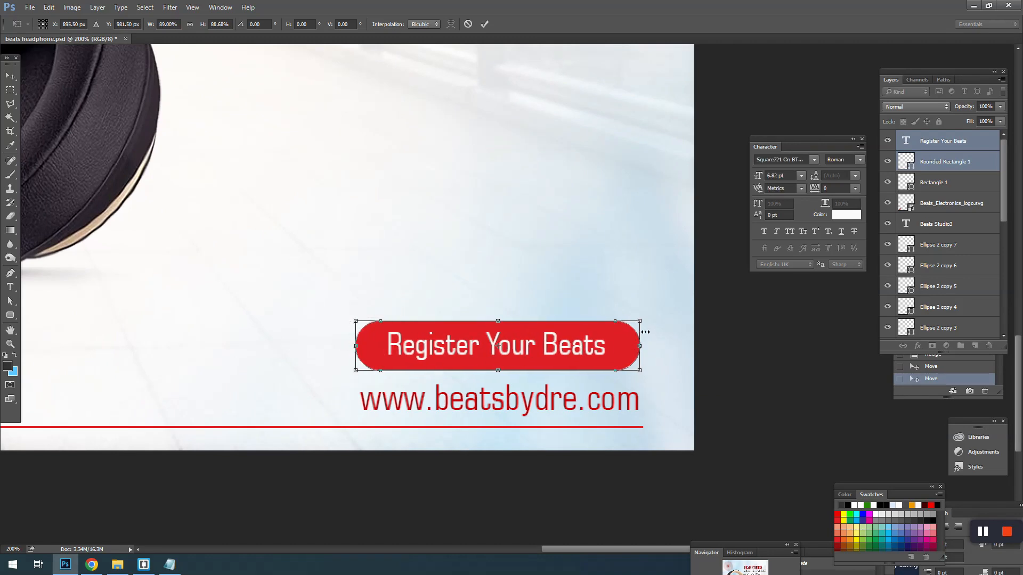
left_click_drag(639, 323, 639, 322)
key("Return")
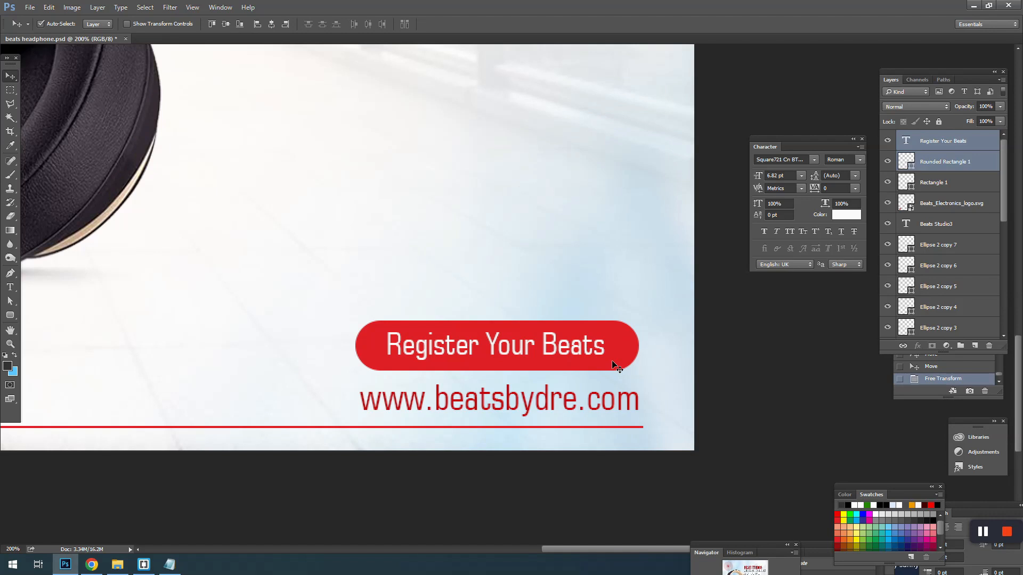
key("Right")
- Add a Drop Shadow layer style to the rounded rectangle with 39% opacity
left_click(634, 344)
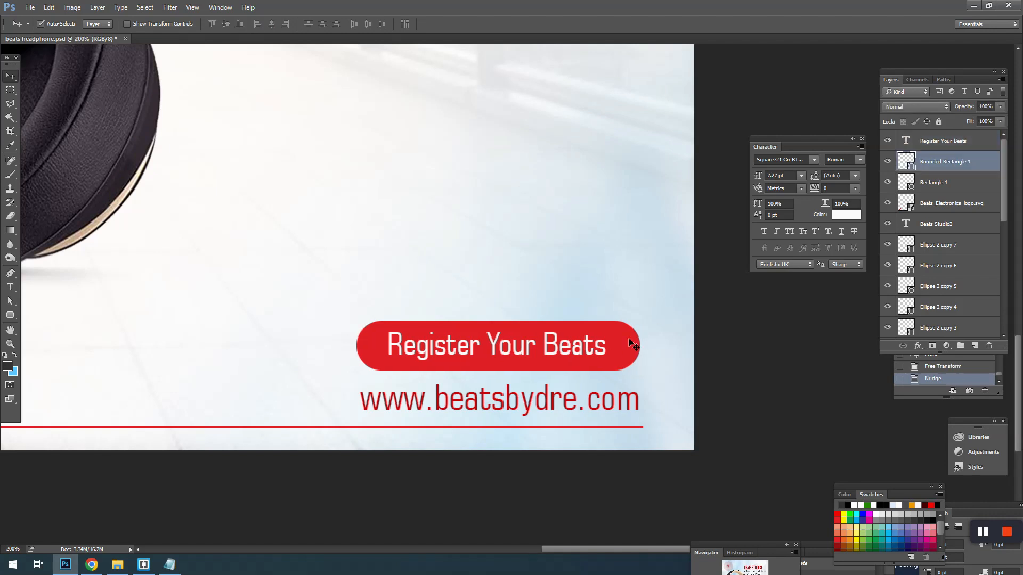
key("m")
right_click(355, 134)
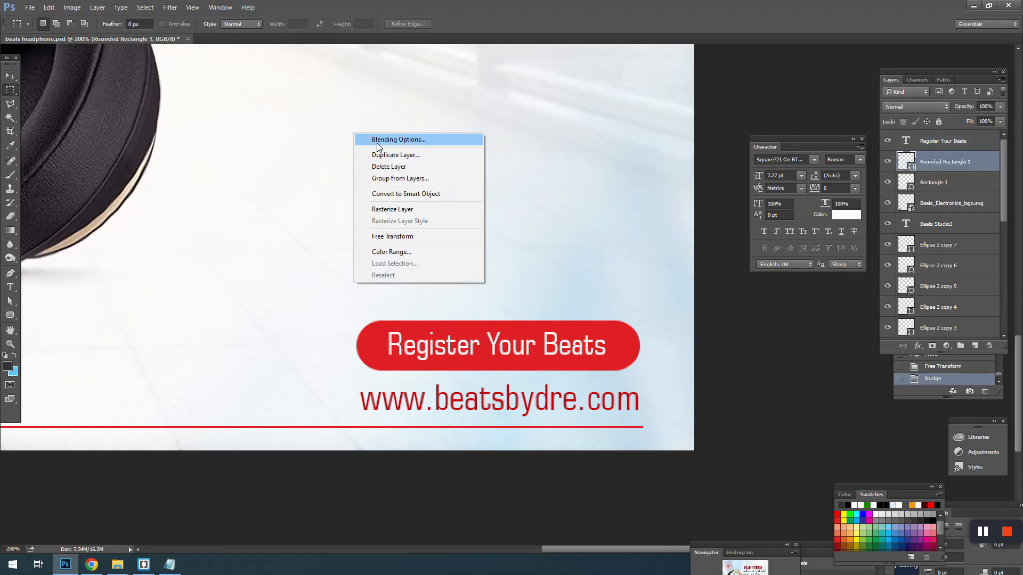
left_click(376, 141)
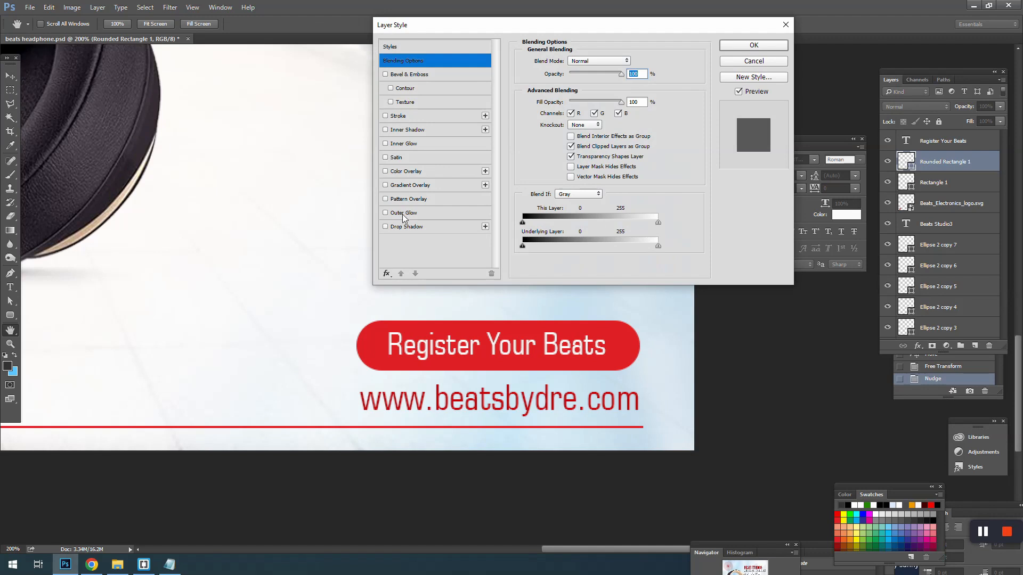
left_click(390, 228)
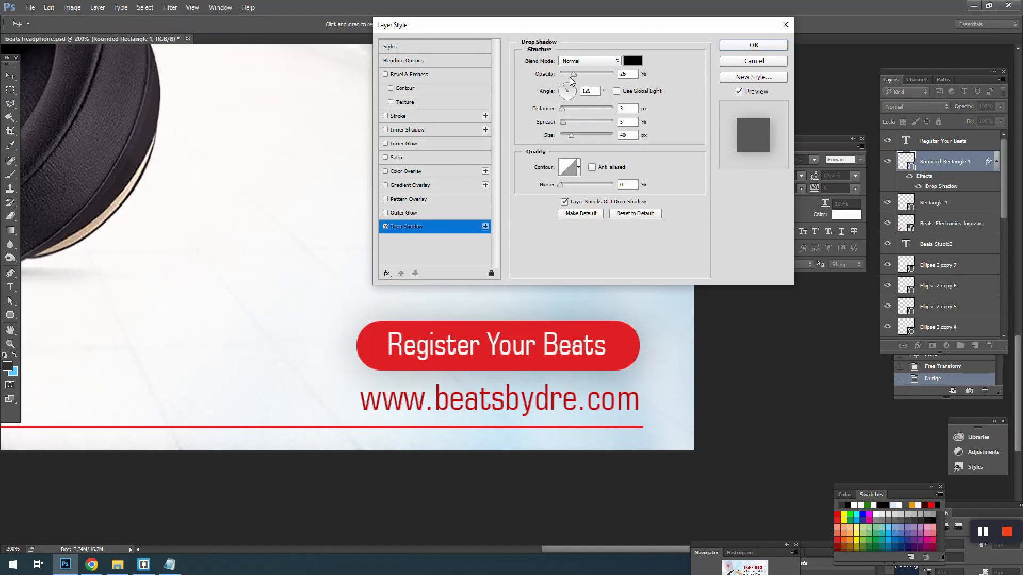
left_click_drag(571, 77, 582, 76)
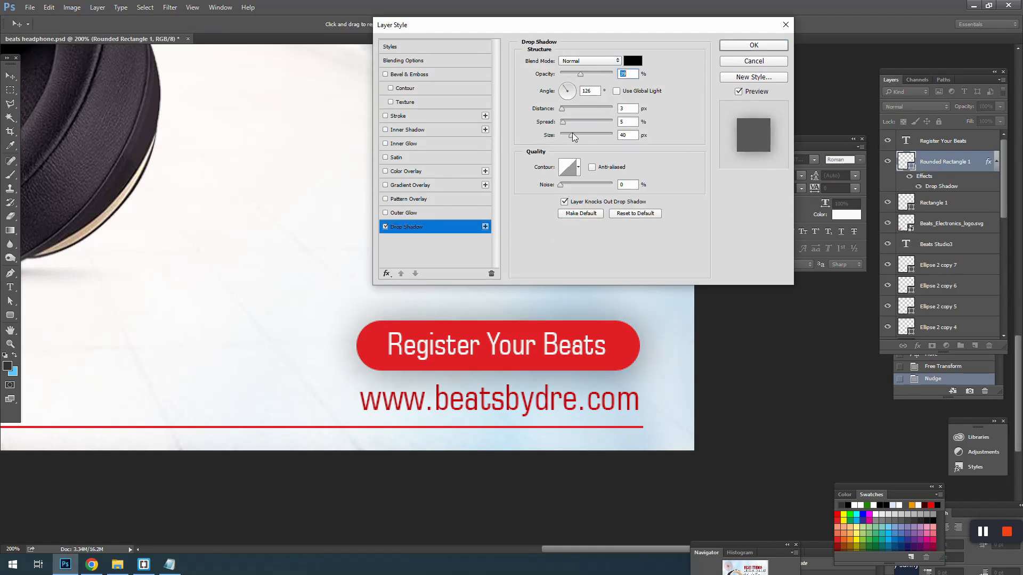
- Reduce the drop shadow's distance and size to 0 px
left_click_drag(572, 136, 571, 135)
left_click(633, 108)
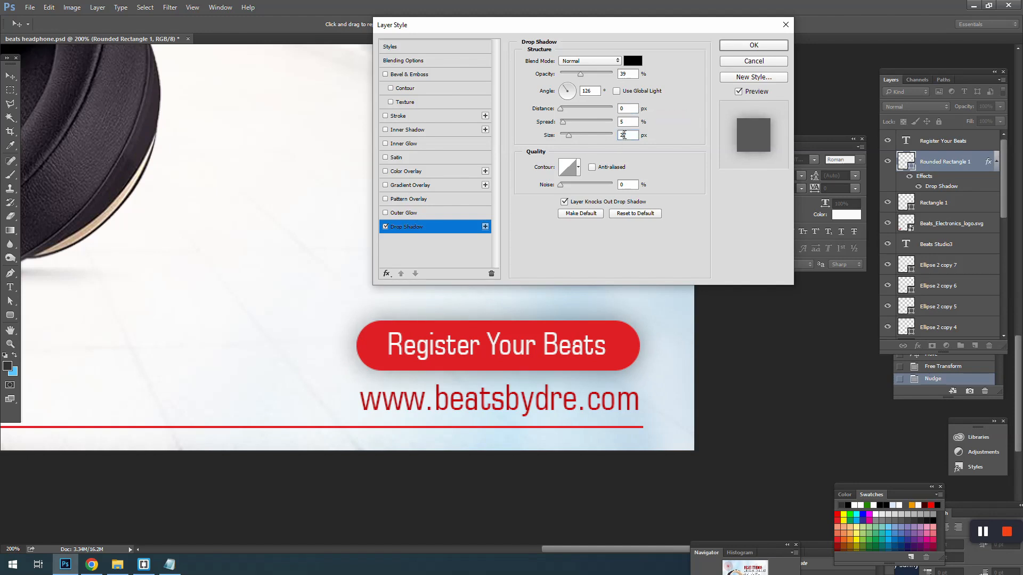
key("Down")
key("Down")
key("Down")
key("Down")
key("Down")
key("Down")
key("Down")
key("Down")
key("Down")
key("Down")
key("Down")
key("Down")
key("Down")
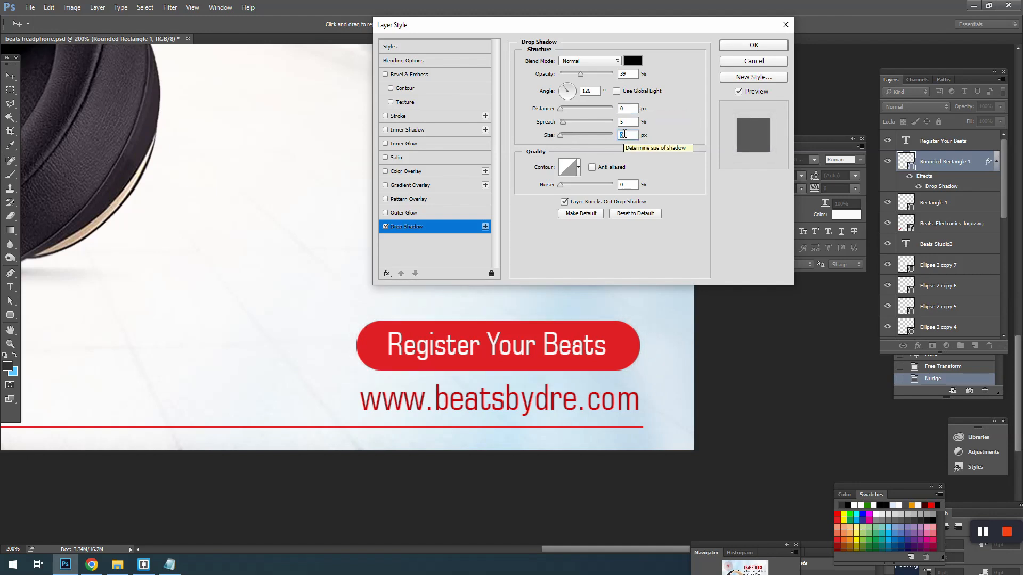
- Set the drop shadow's distance to 2 px and its size to 11 px
double_click(627, 105)
key("Up")
key("Up")
key("Up")
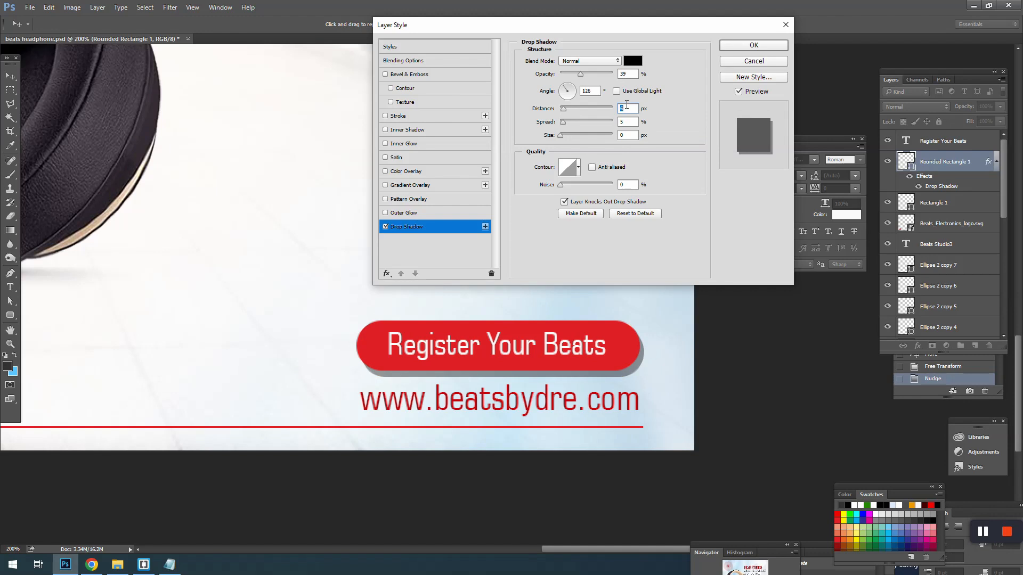
key("Down")
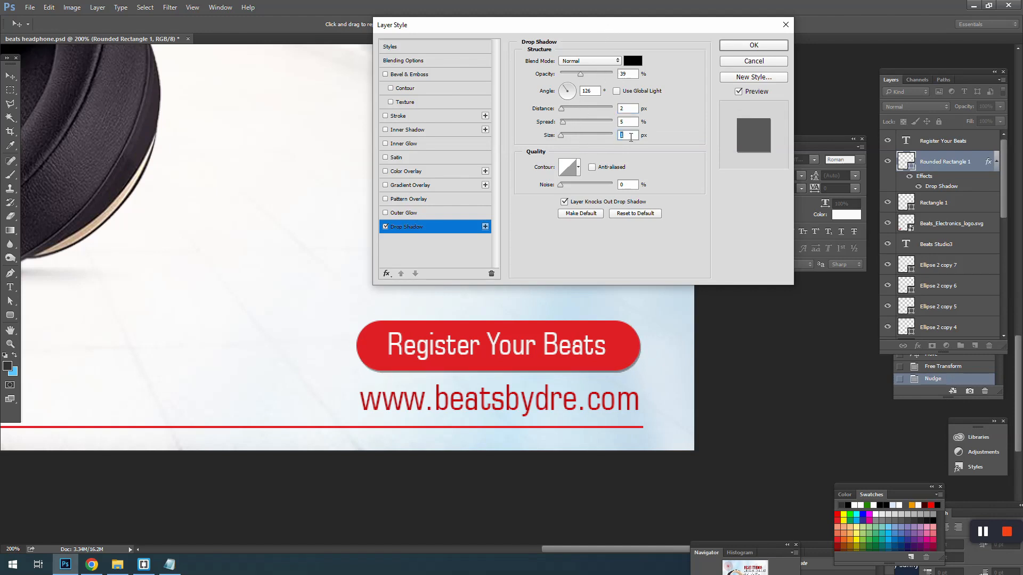
key("Up")
key("Up")
key("Up")
key("Up")
key("Up")
key("Up")
key("Up")
key("Up")
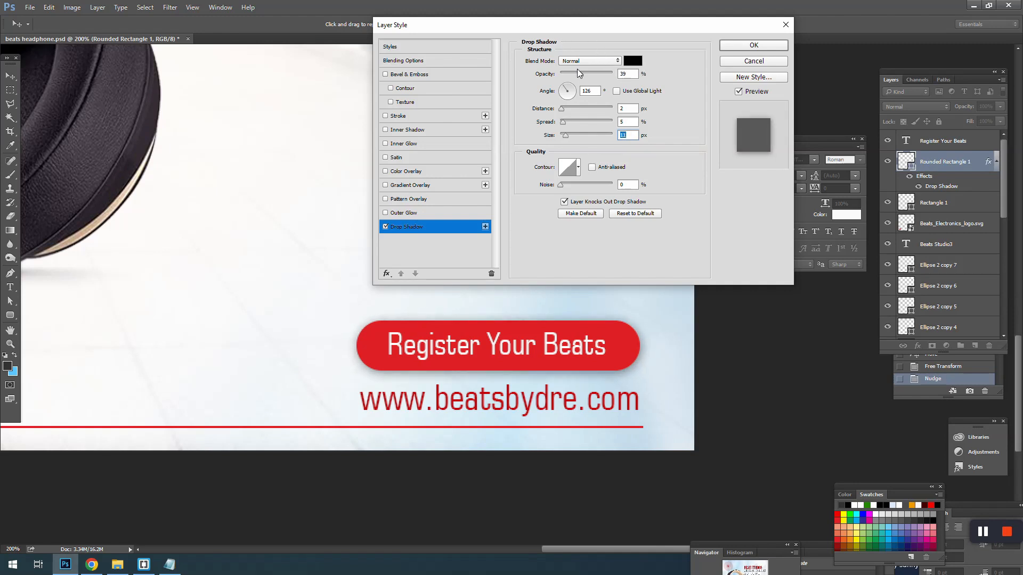
- Lower the drop shadow's opacity to 23% and apply the layer style
left_click_drag(577, 74, 571, 76)
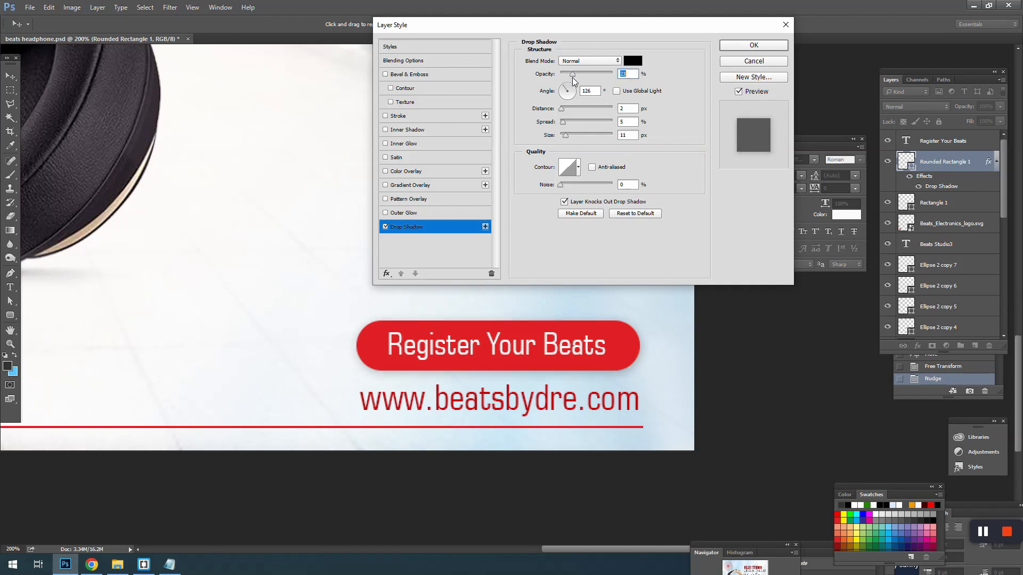
left_click(751, 45)
left_click(4, 91)
left_click(10, 76)
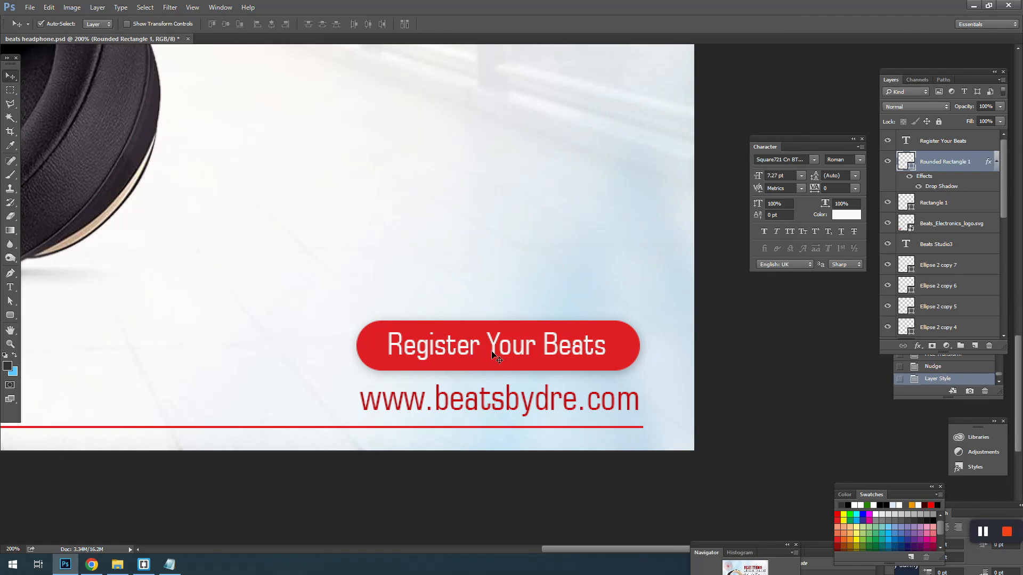
- Move the button shape and its text up together to leave more space above the website address
left_click(447, 346)
left_click(373, 341, "shift")
left_click_drag(476, 363, 476, 341)
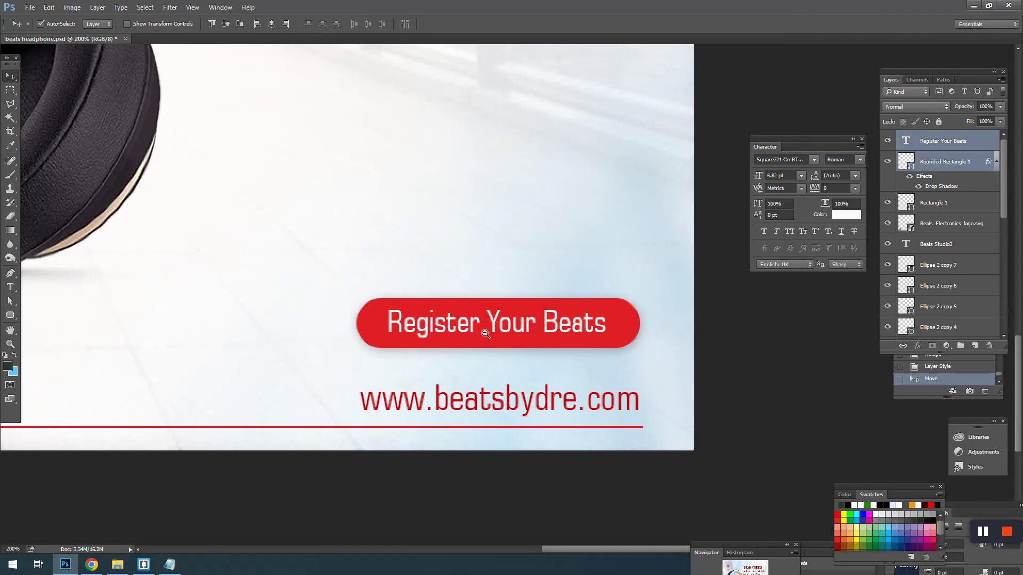
key("ctrl+minus")
key("ctrl+minus")
key("ctrl+minus")
key("ctrl+plus")
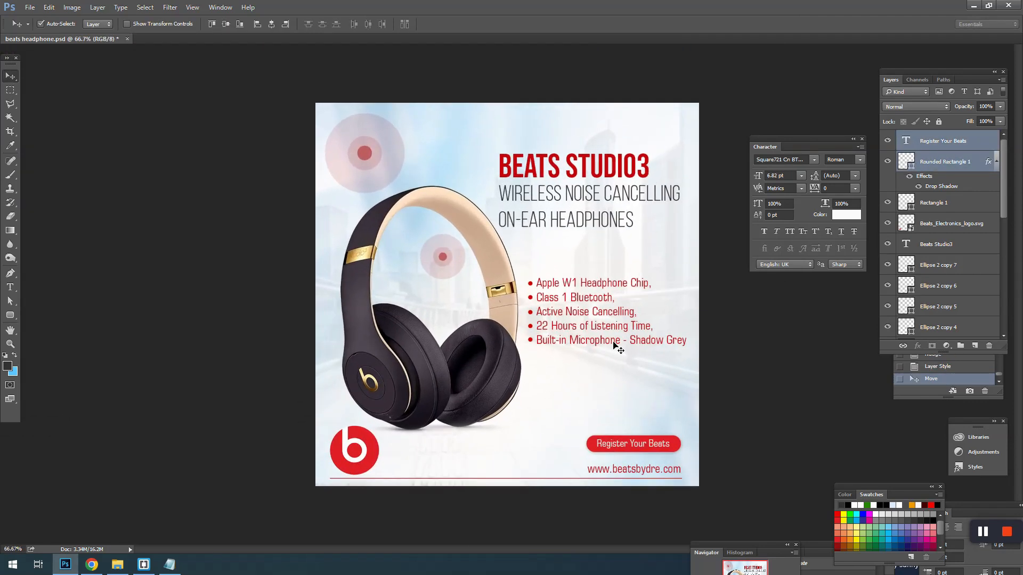
- Nudge the button shape and its text down closer to the website address and save the document
key("shift+Down")
key("shift+Down")
key("Down")
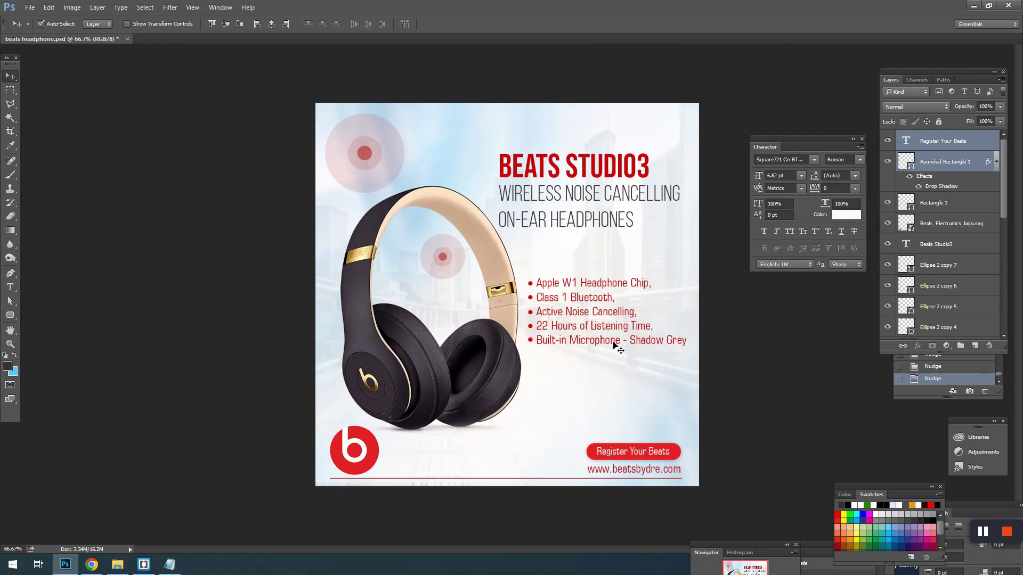
key("ctrl+s")
- Try placing the button and its text beside the website address, and undo the move
left_click(622, 456)
left_click_drag(622, 456, 524, 472)
key("ctrl+z")
left_click(592, 457, "shift")
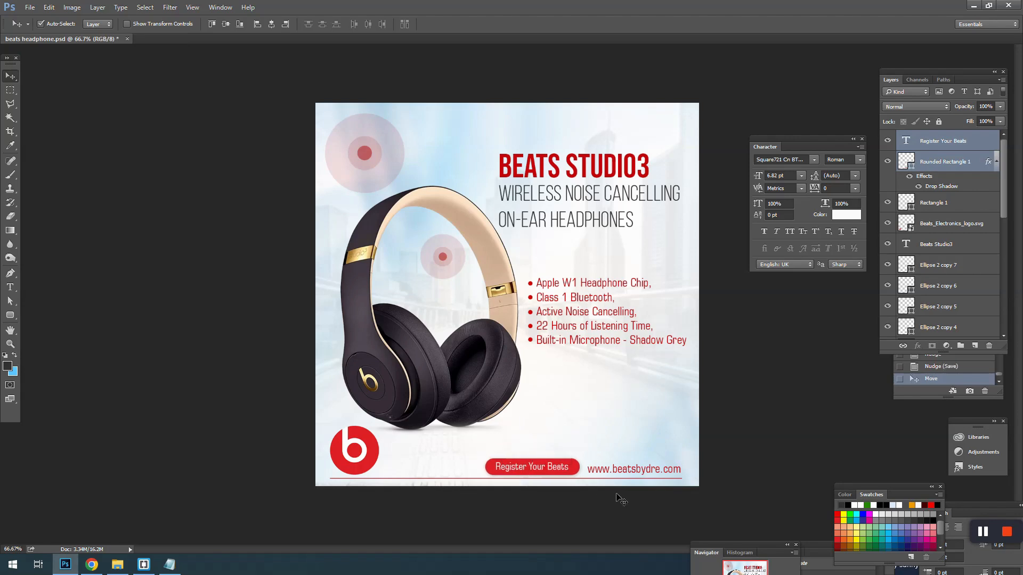
key("ctrl+z")
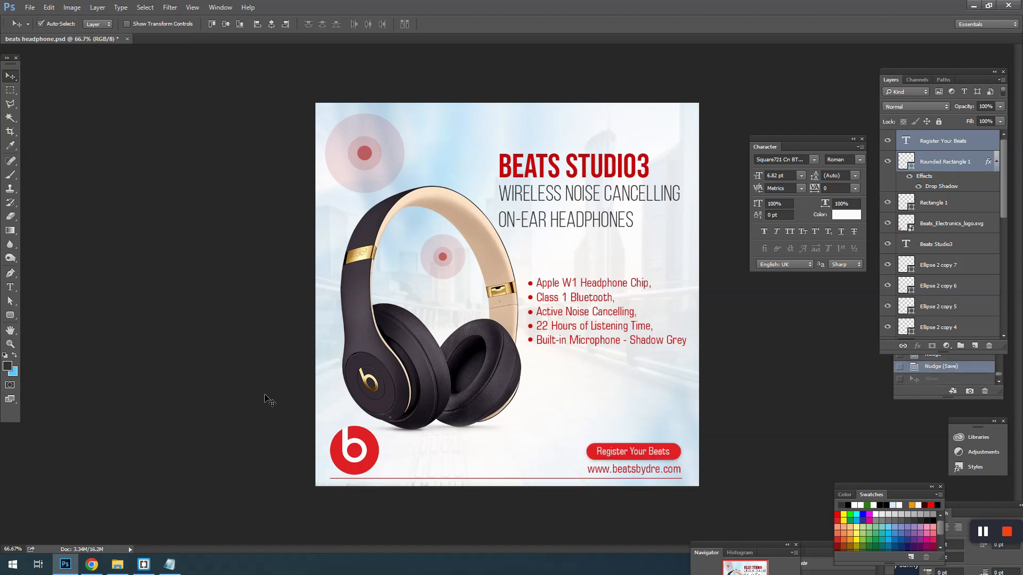
- Raise the button and its text to free space above the website address, and draw a small square with the Rectangle tool above the button
scroll(735, 475, "up", 2)
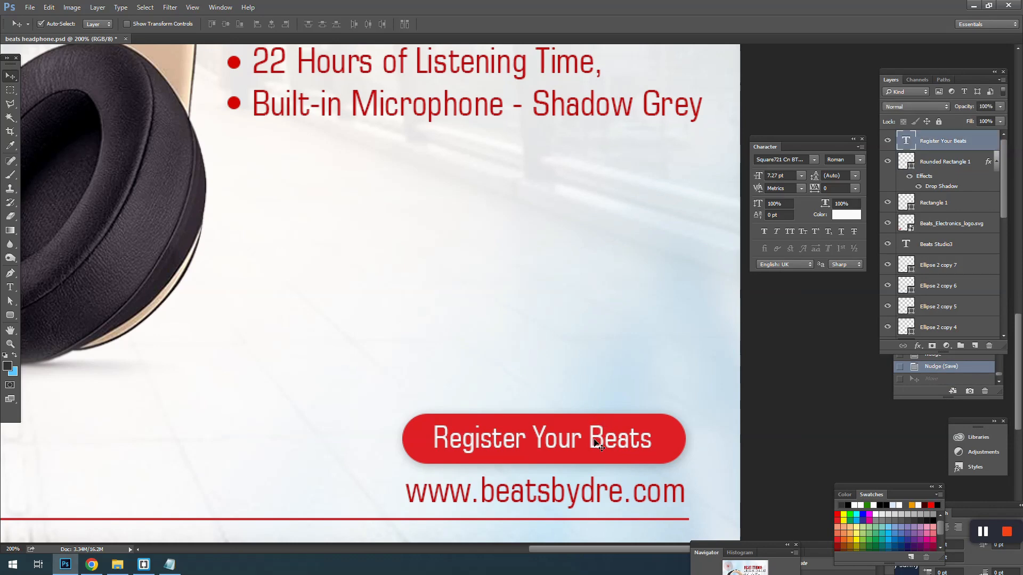
left_click_drag(677, 436, 675, 420)
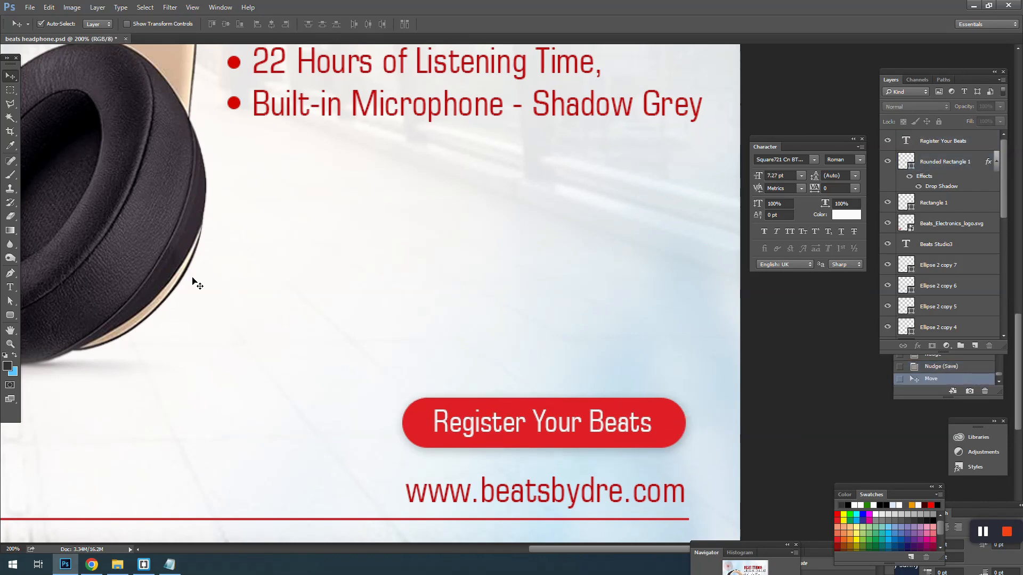
left_click(10, 315)
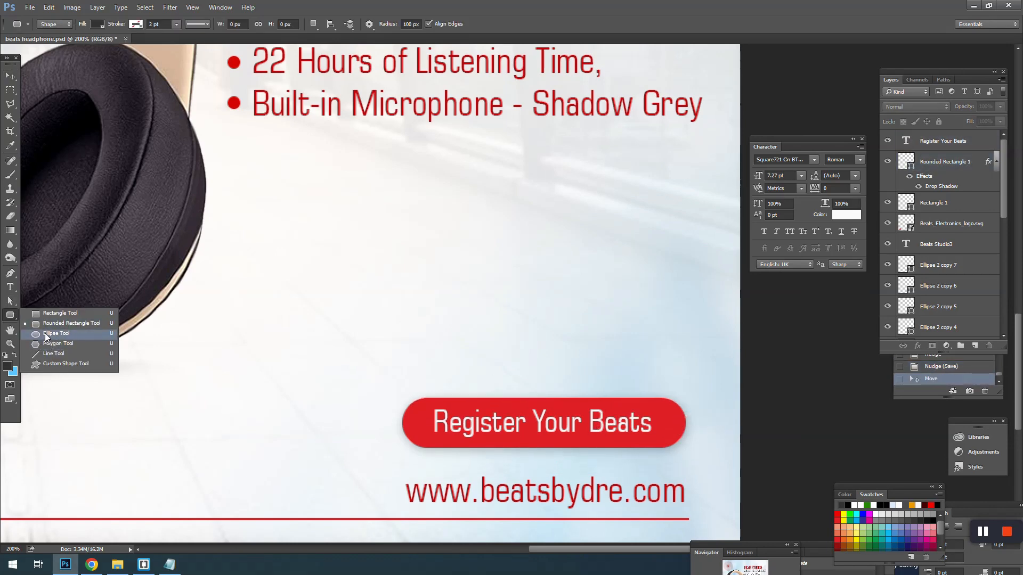
left_click(44, 315)
left_click_drag(513, 289, 542, 319)
key("v")
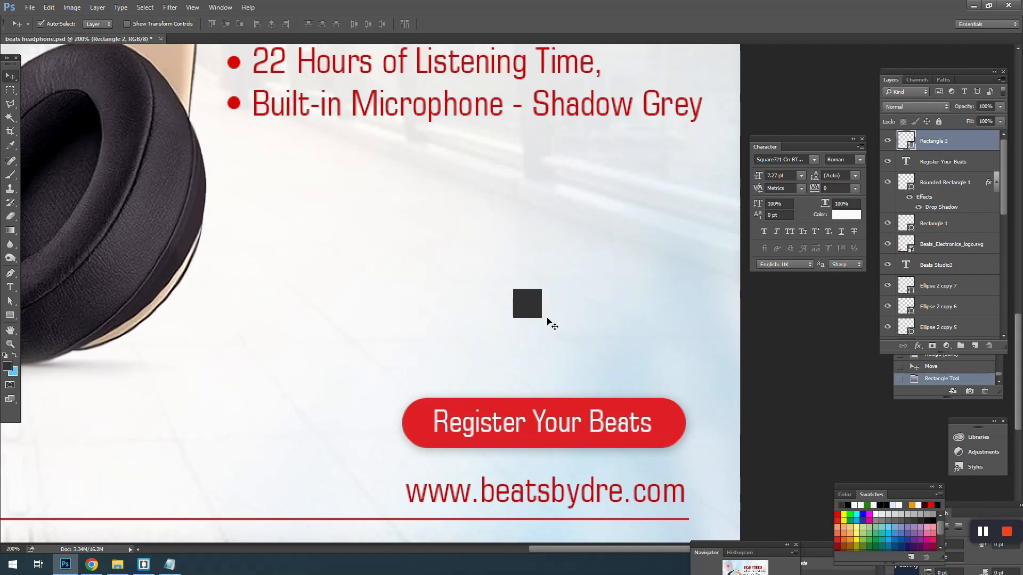
- Rotate the small square into a diamond, shrink it, and place it over the button's lower edge near its right end
key("ctrl+t")
left_click_drag(544, 323, 665, 433)
key("Return")
key("ctrl+t")
key("Return")
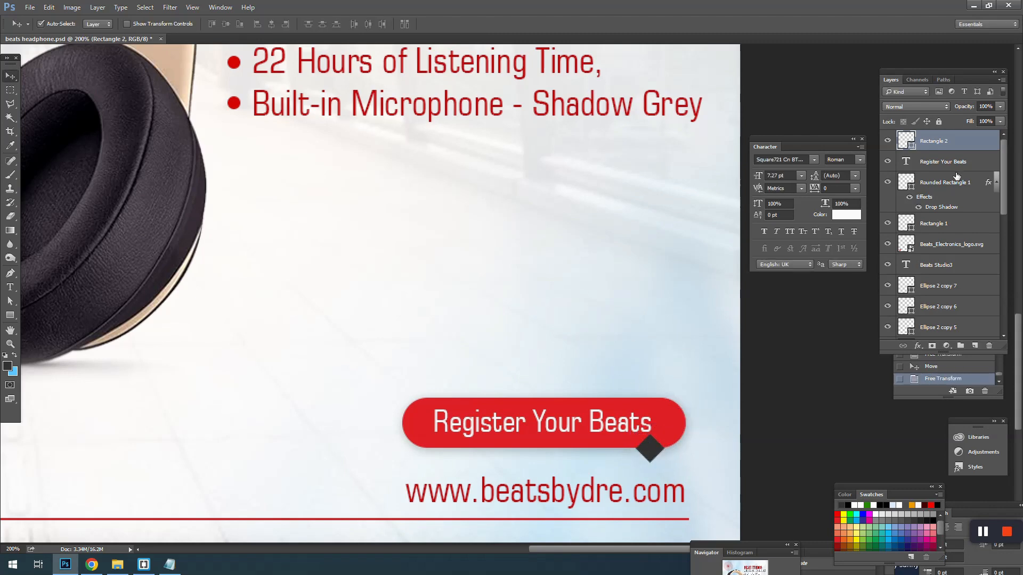
- Recolour the diamond with the button's red, #ed1c24, sampled from the button
double_click(908, 141)
left_click(497, 404)
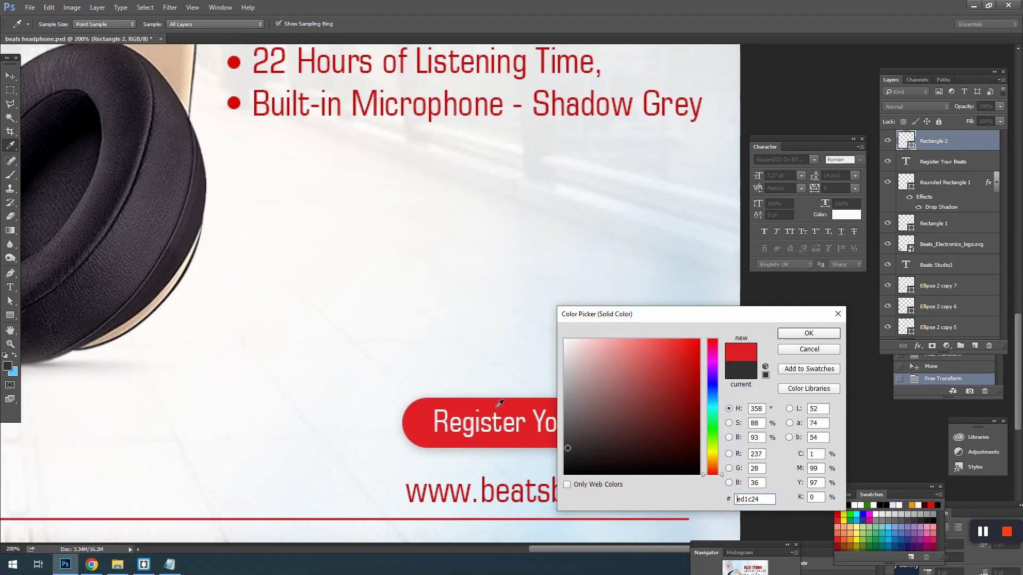
left_click(791, 336)
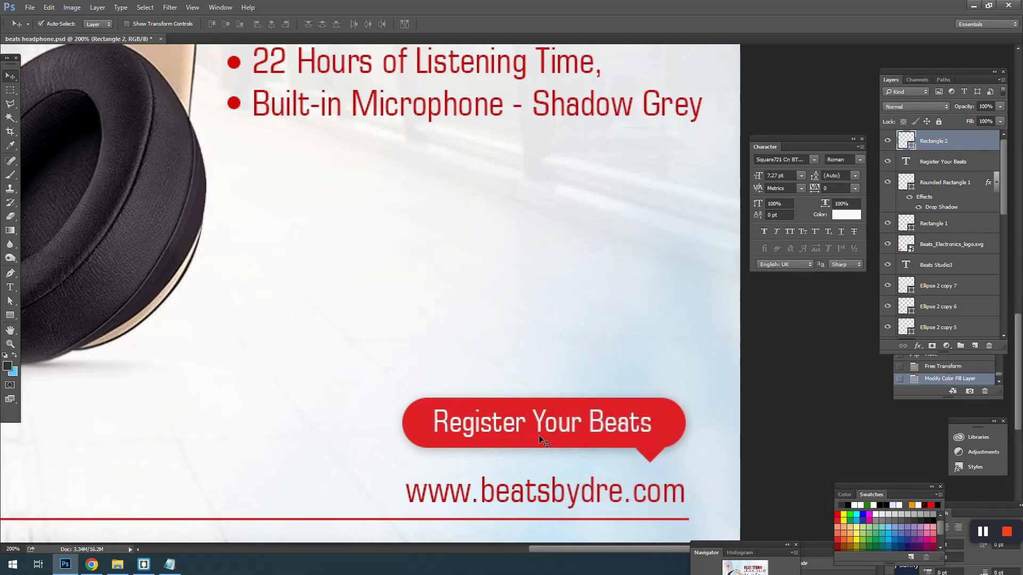
- Nudge the diamond up into the button and adjust its lower anchor point to shape a small speech-bubble pointer
key("Up")
key("Up")
key("Up")
key("Up")
key("Up")
left_click(652, 454)
key("a")
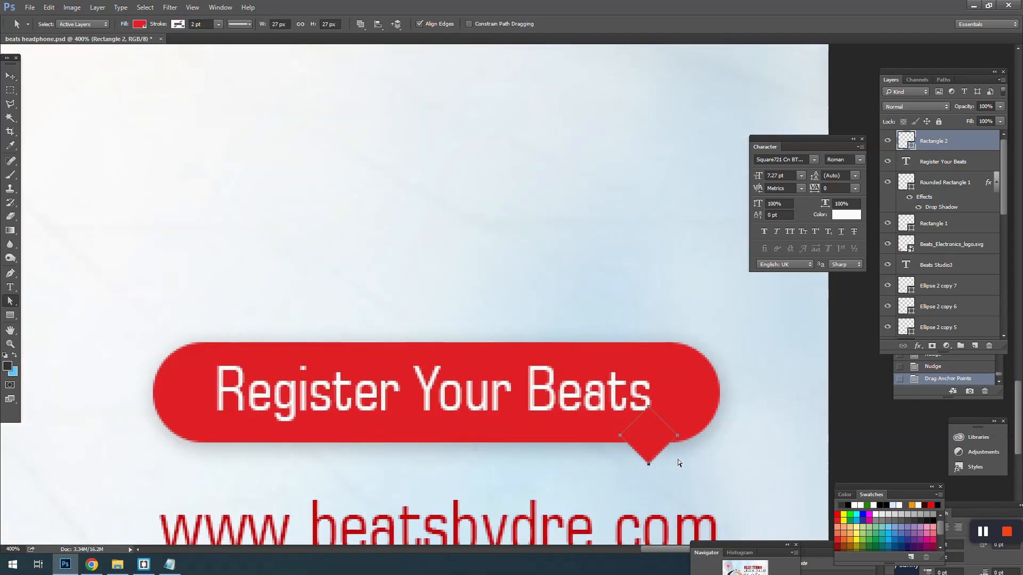
key("ctrl+minus")
key("ctrl+minus")
key("v")
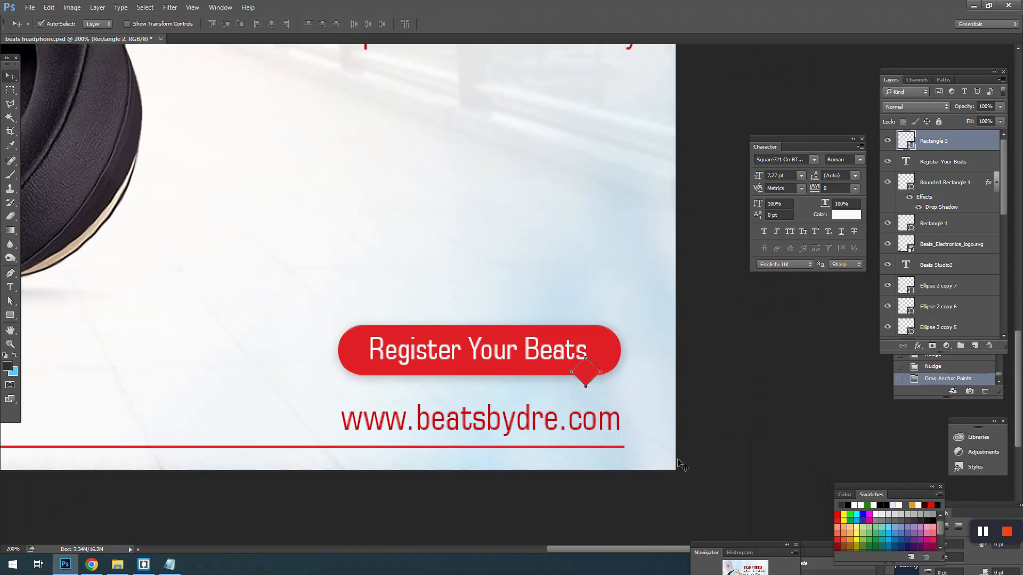
- Reposition the button shape, its text and the pointer together slightly closer to the website address, and save the document
left_click(684, 468)
left_click_drag(657, 429, 695, 449)
left_click_drag(590, 350, 693, 404)
key("ctrl+0")
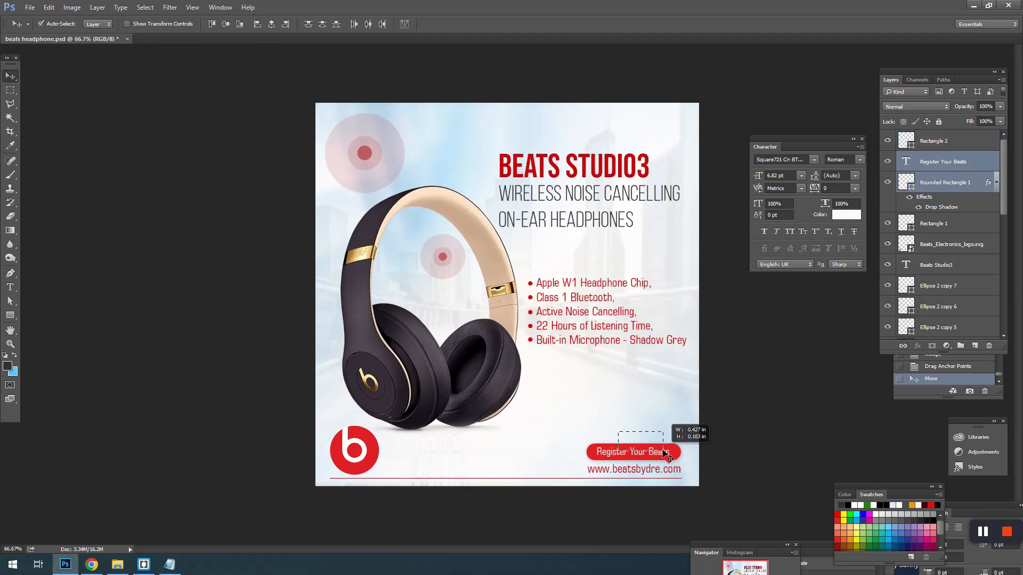
key("Up")
key("Up")
key("Up")
key("Up")
key("Up")
key("Up")
key("Up")
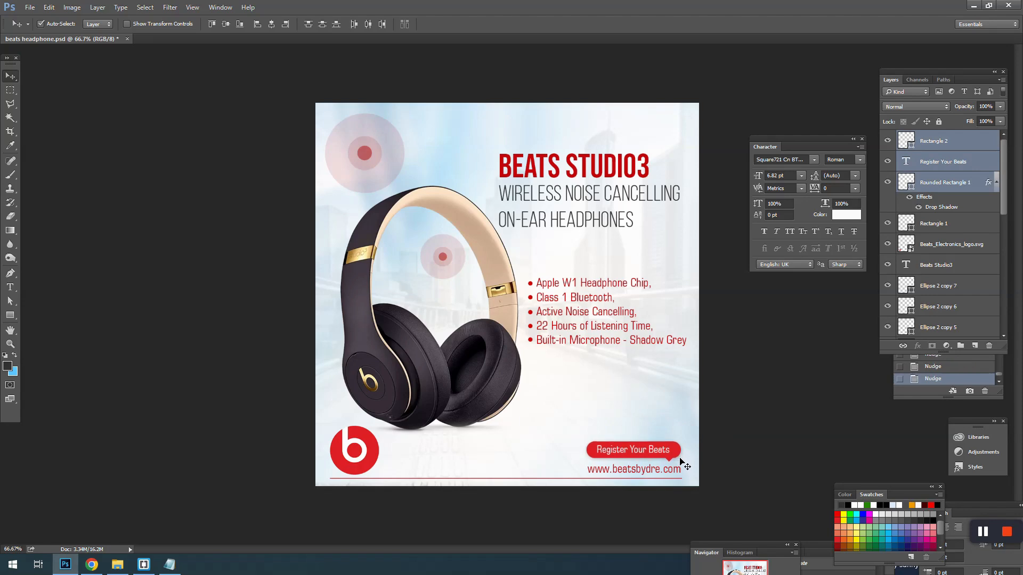
key("ctrl+s")
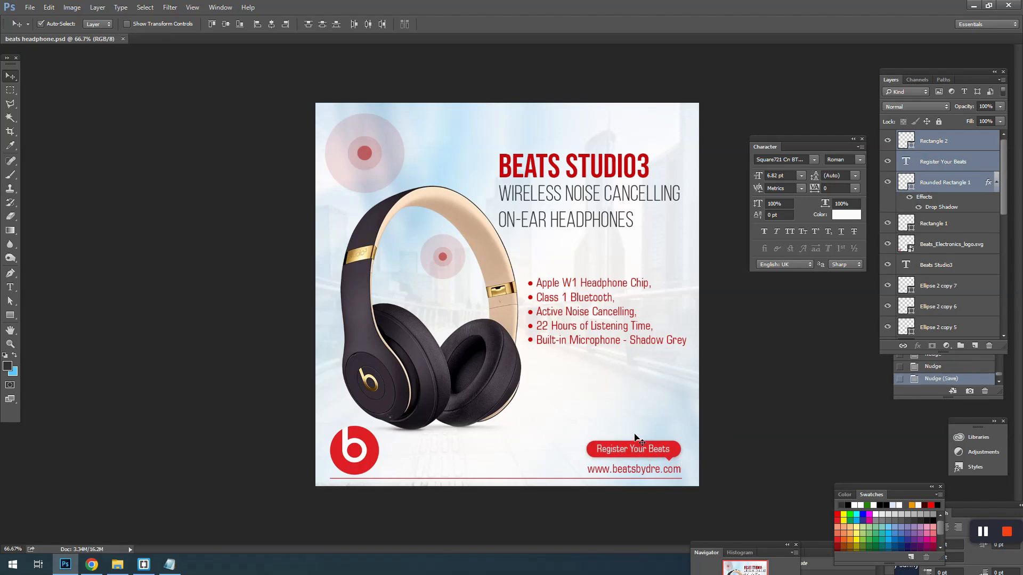
- Hide all panels and review the poster at 100% and as a whole
left_click(540, 302)
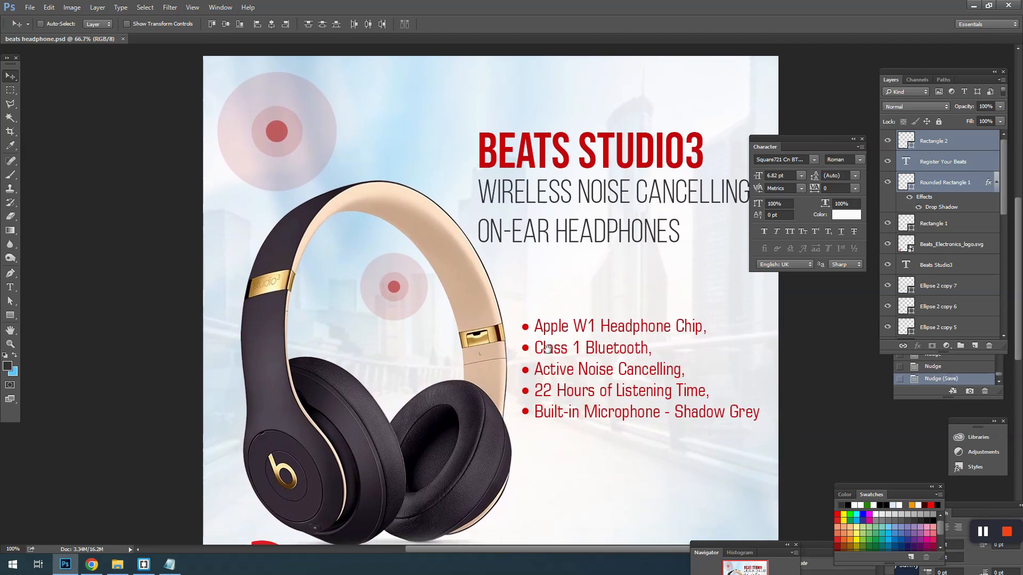
left_click_drag(548, 348, 551, 258)
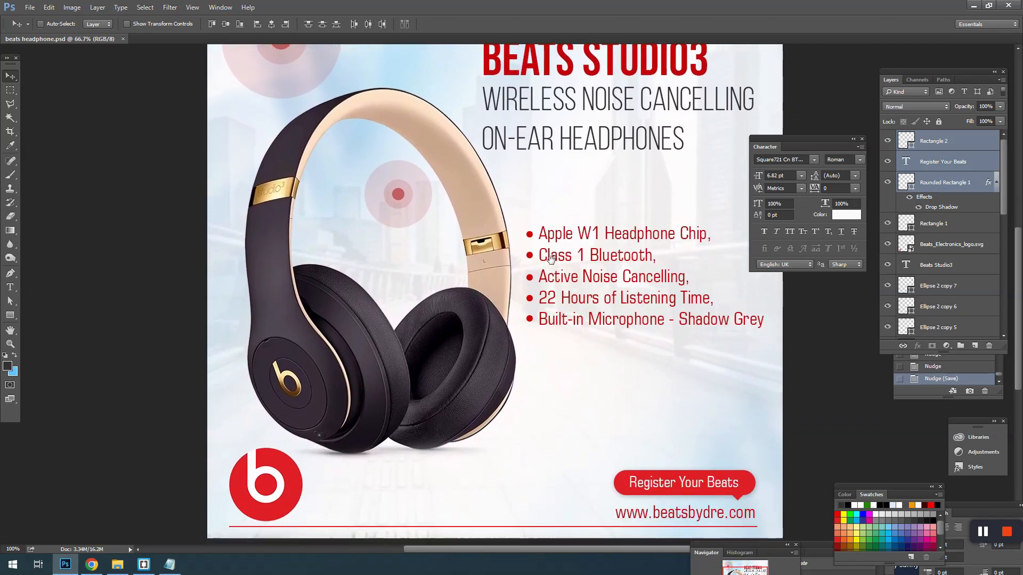
key("Tab")
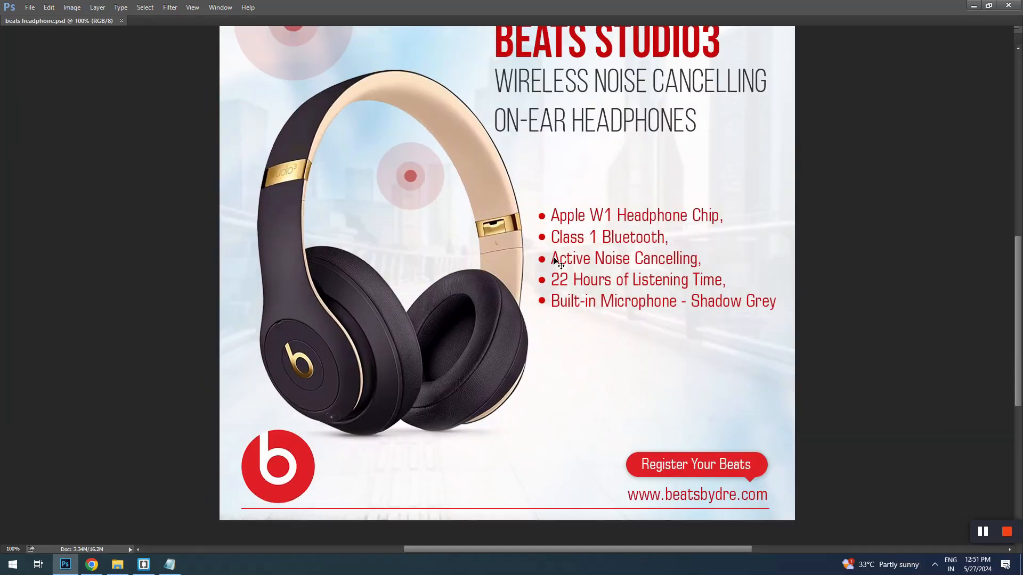
left_click_drag(556, 275, 561, 298)
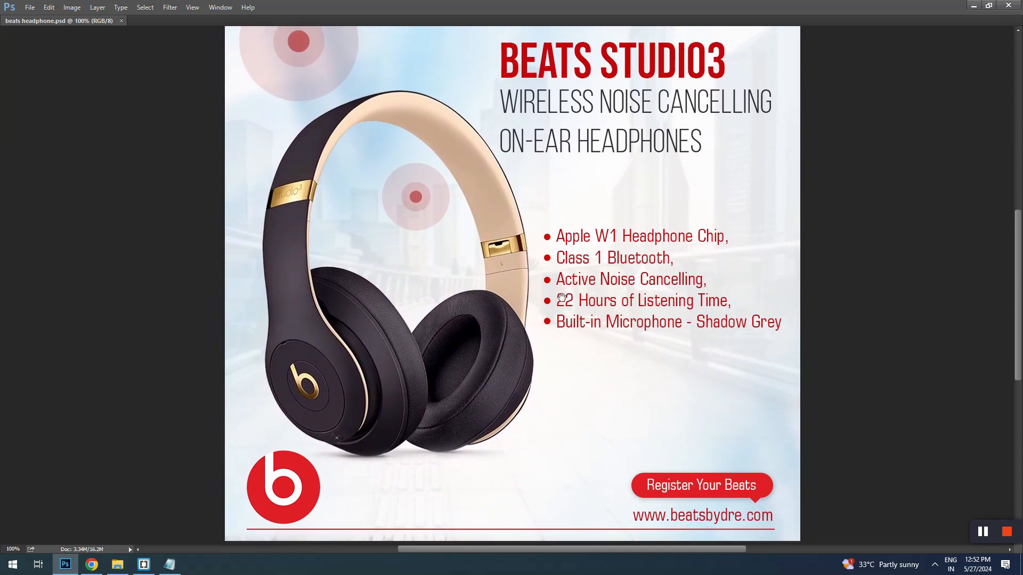
key("ctrl+minus")
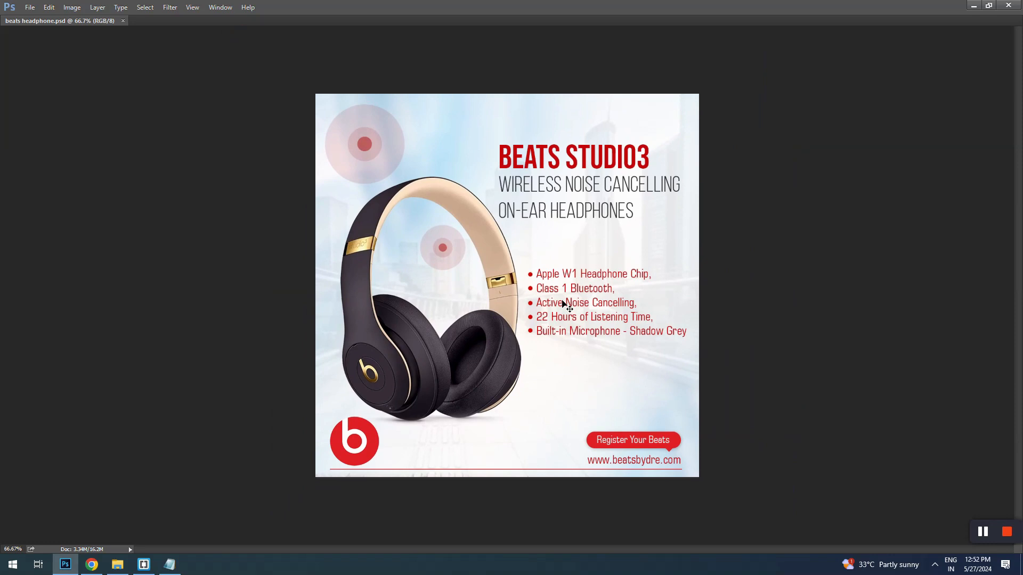